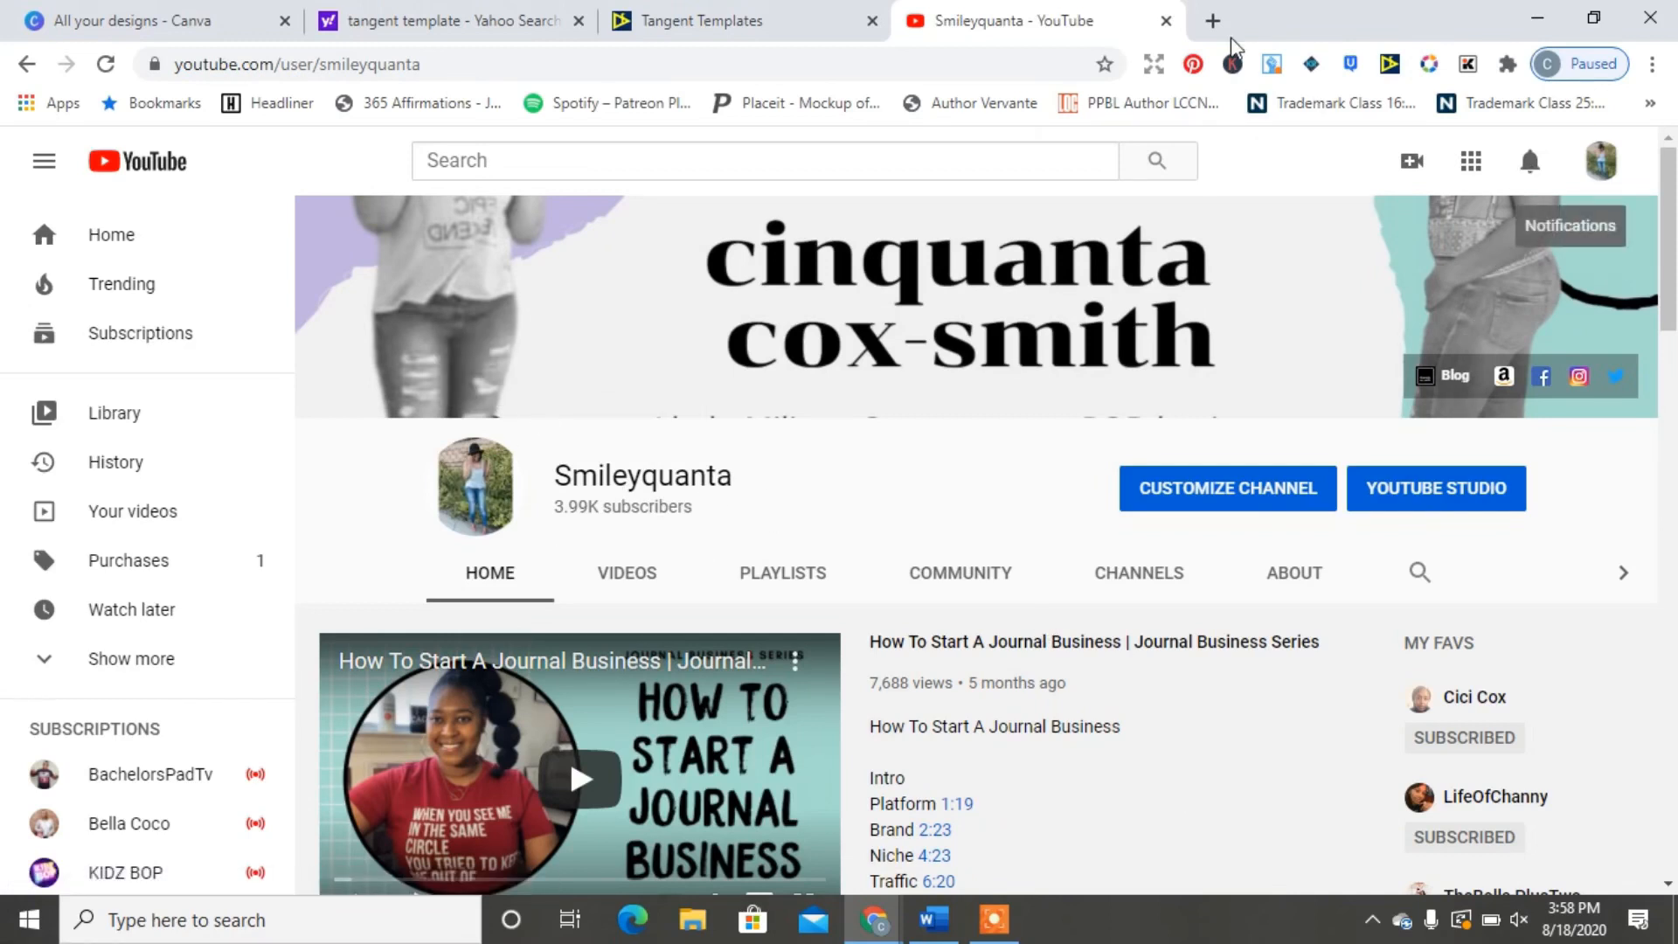
Leave the YouTube channel page and open the Journal Paper interior in Tangent Templates.
{"action": "key", "text": "ctrl+w"}
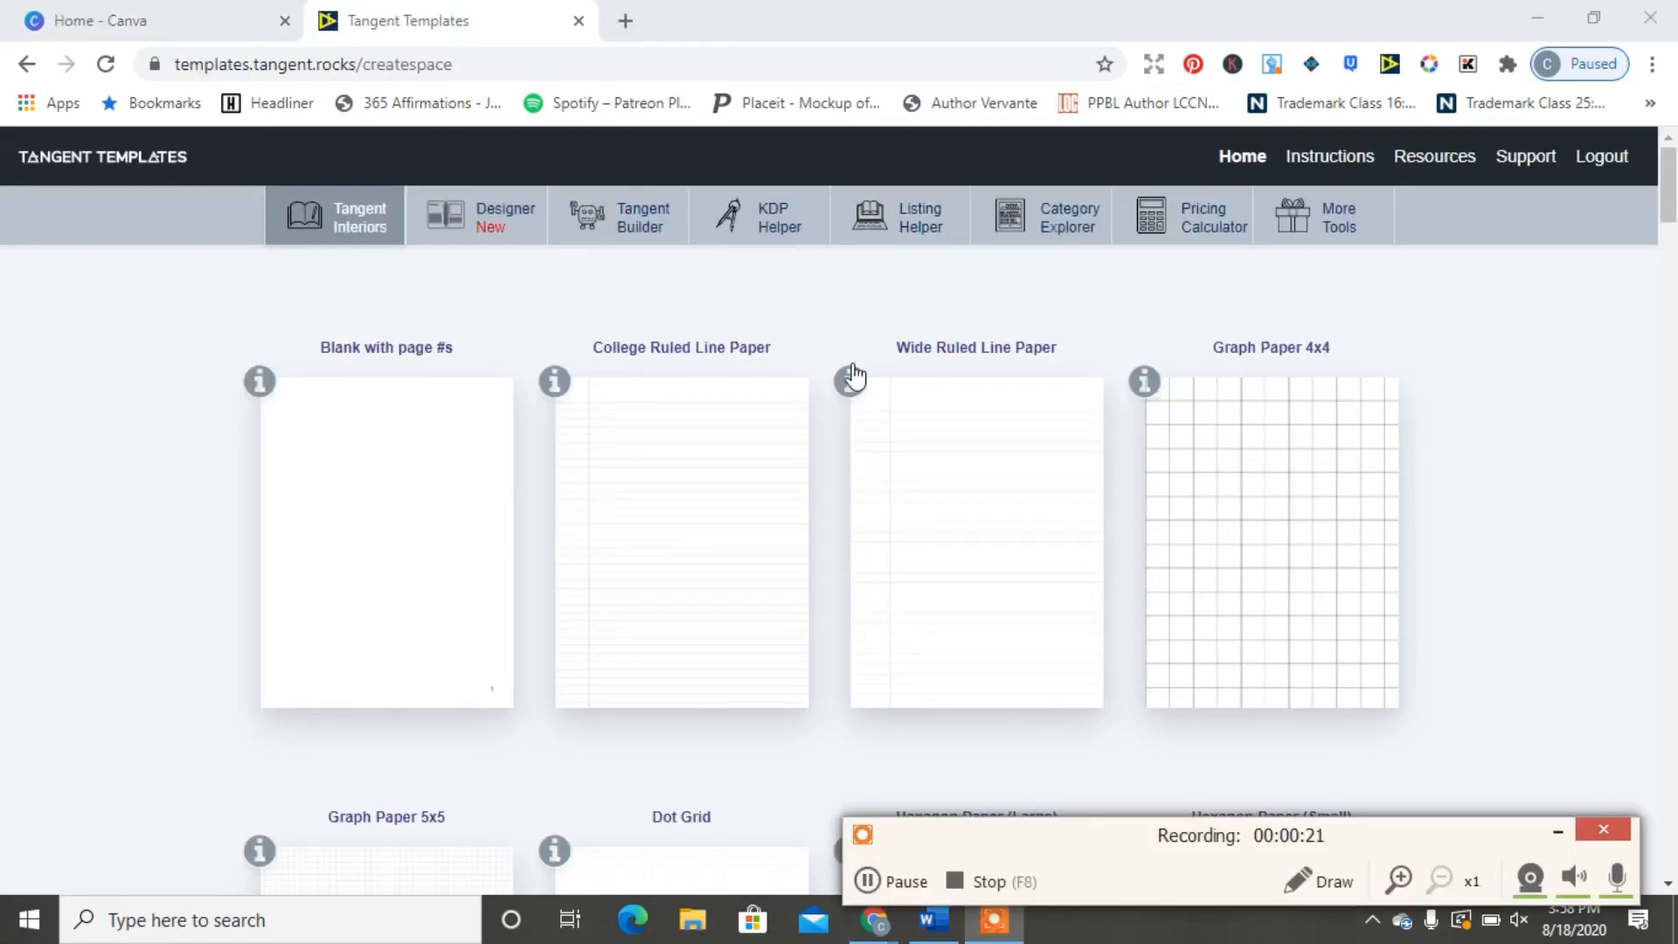
{"action": "left_click_drag", "start_coordinate": [1675, 198], "coordinate": [1671, 476]}
{"action": "left_click", "coordinate": [1557, 830]}
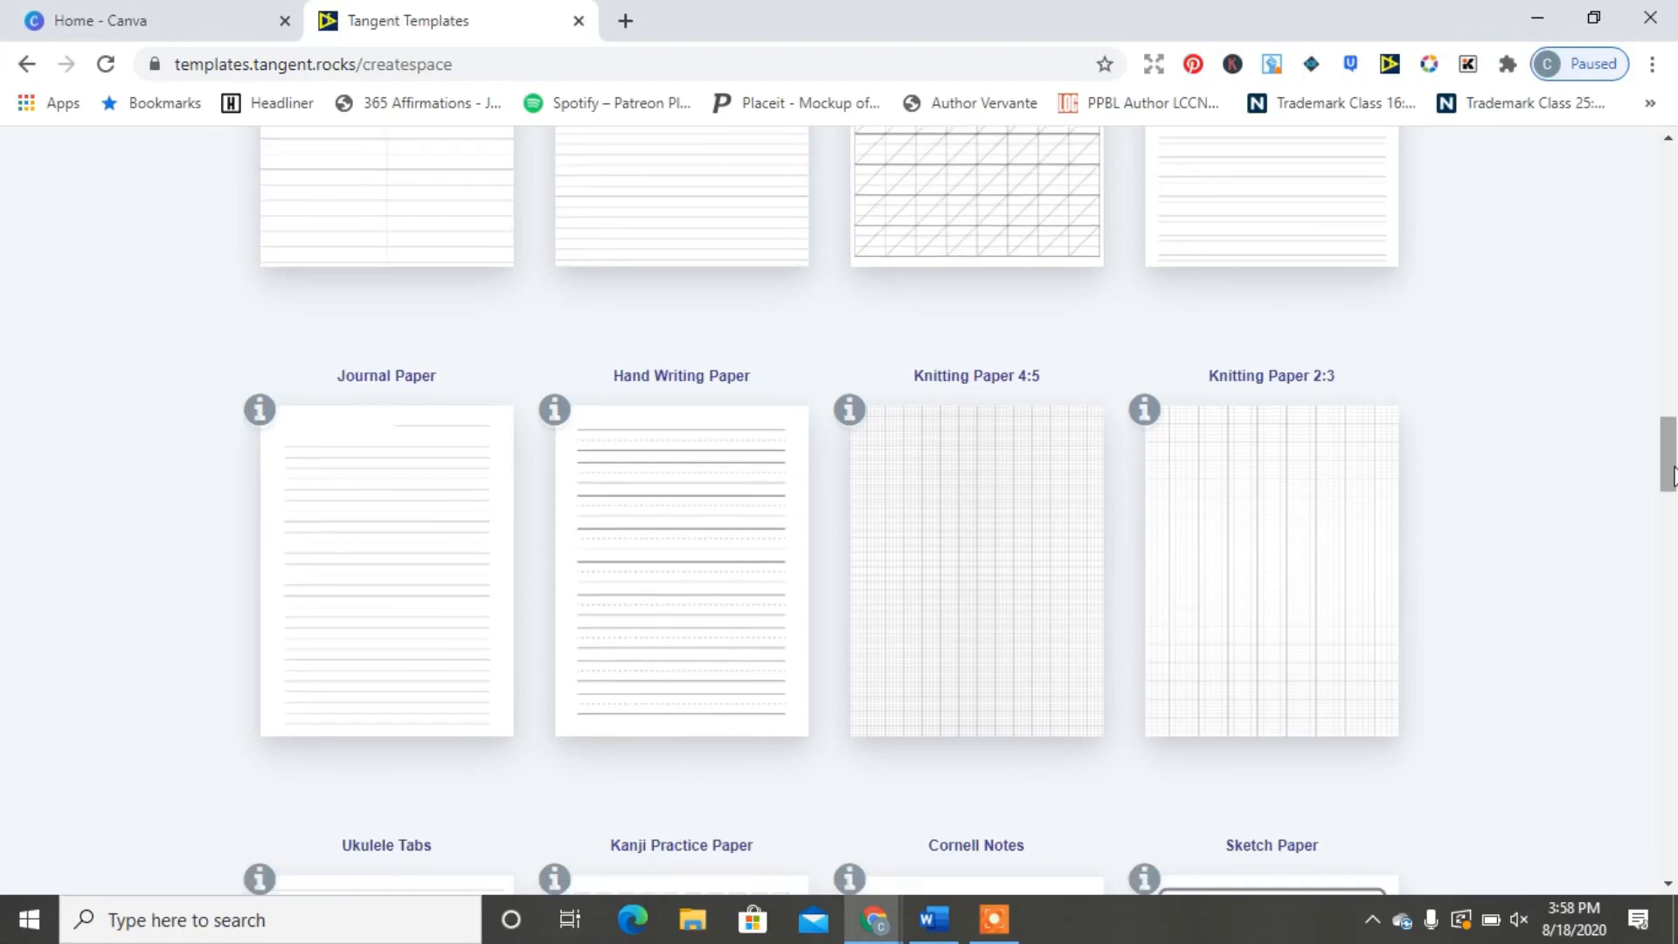
{"action": "left_click", "coordinate": [427, 528]}
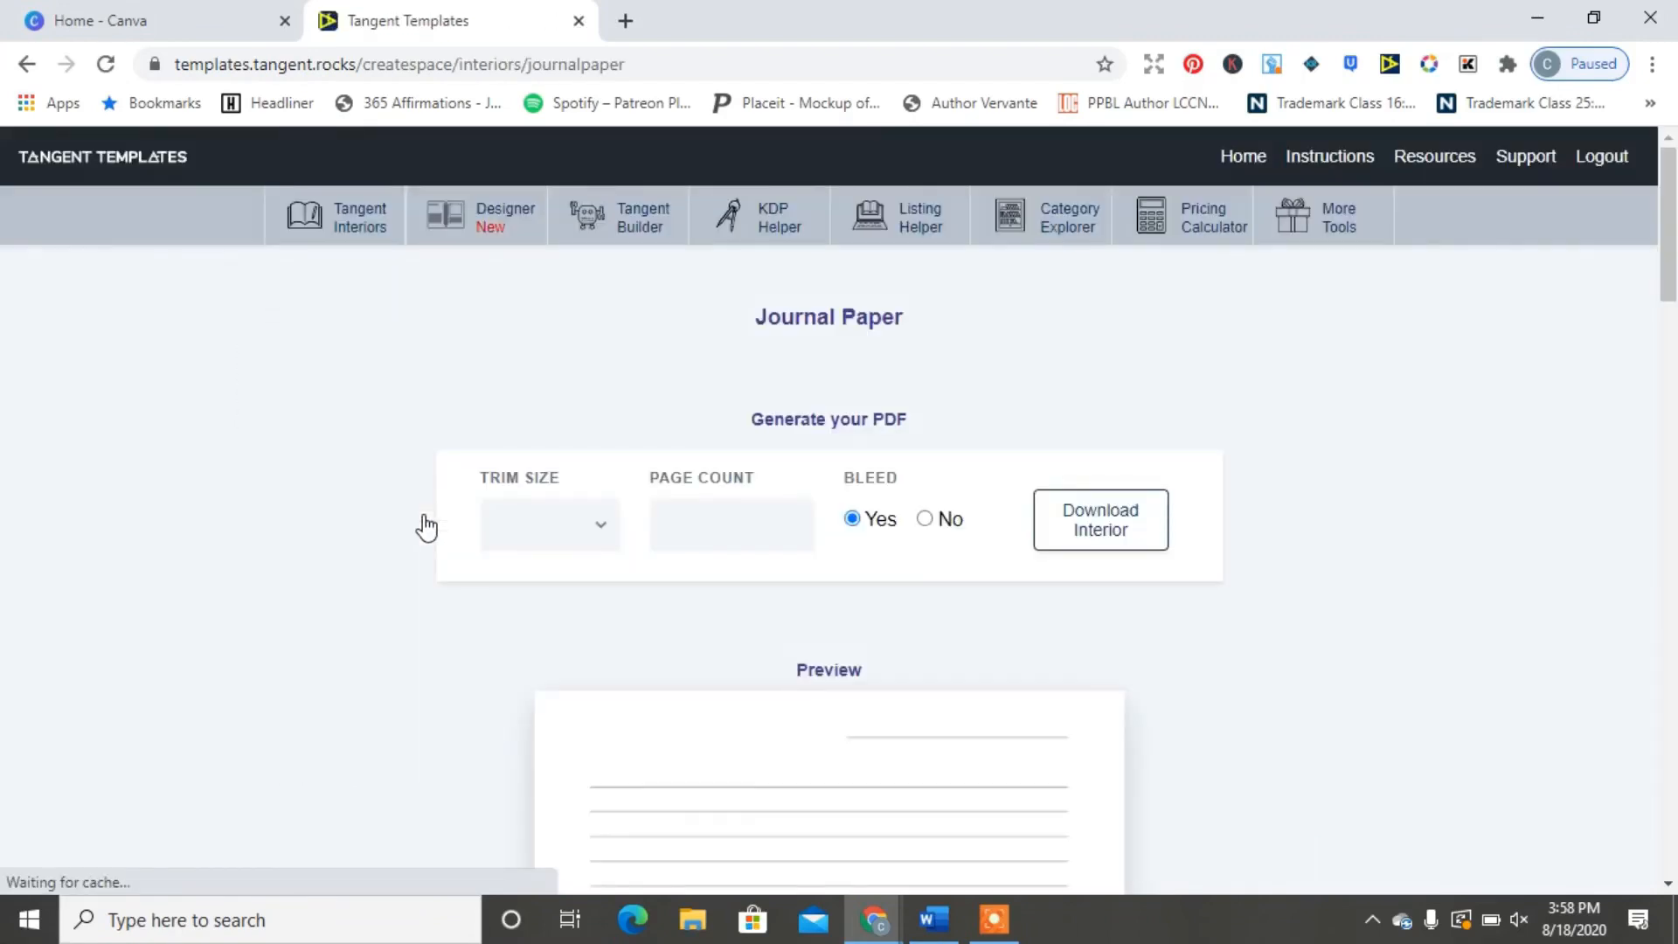
Generate and download the journal interior PDF with a 6 x 9 trim size, 180 pages and bleed.
{"action": "left_click", "coordinate": [594, 536]}
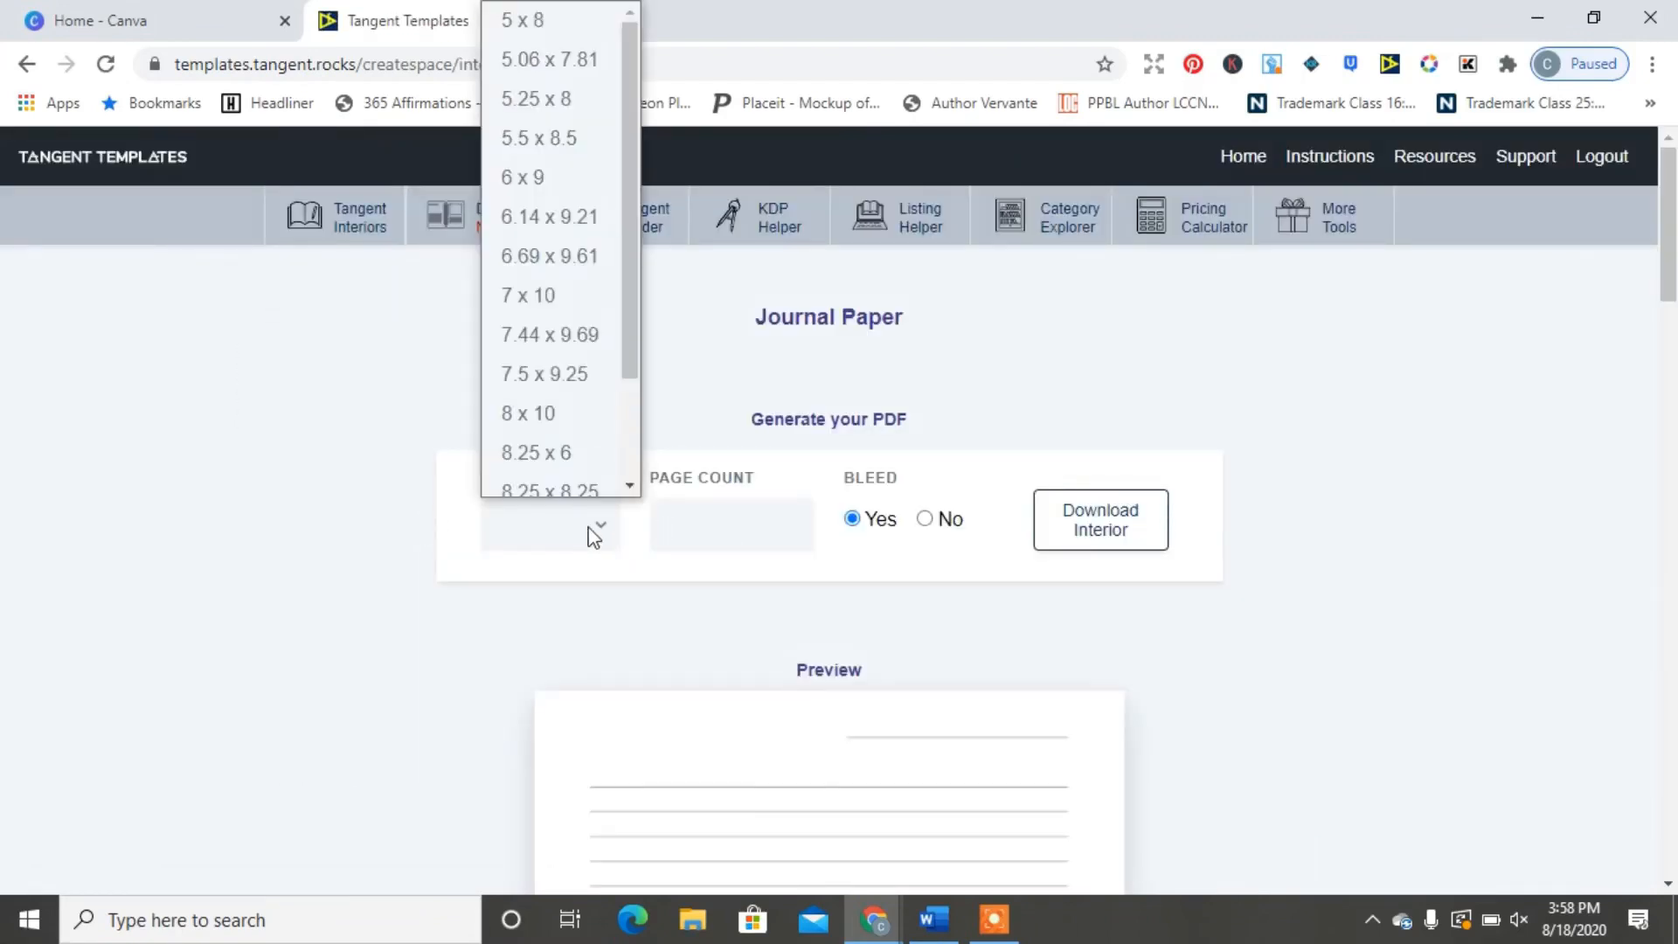
{"action": "left_click", "coordinate": [563, 166]}
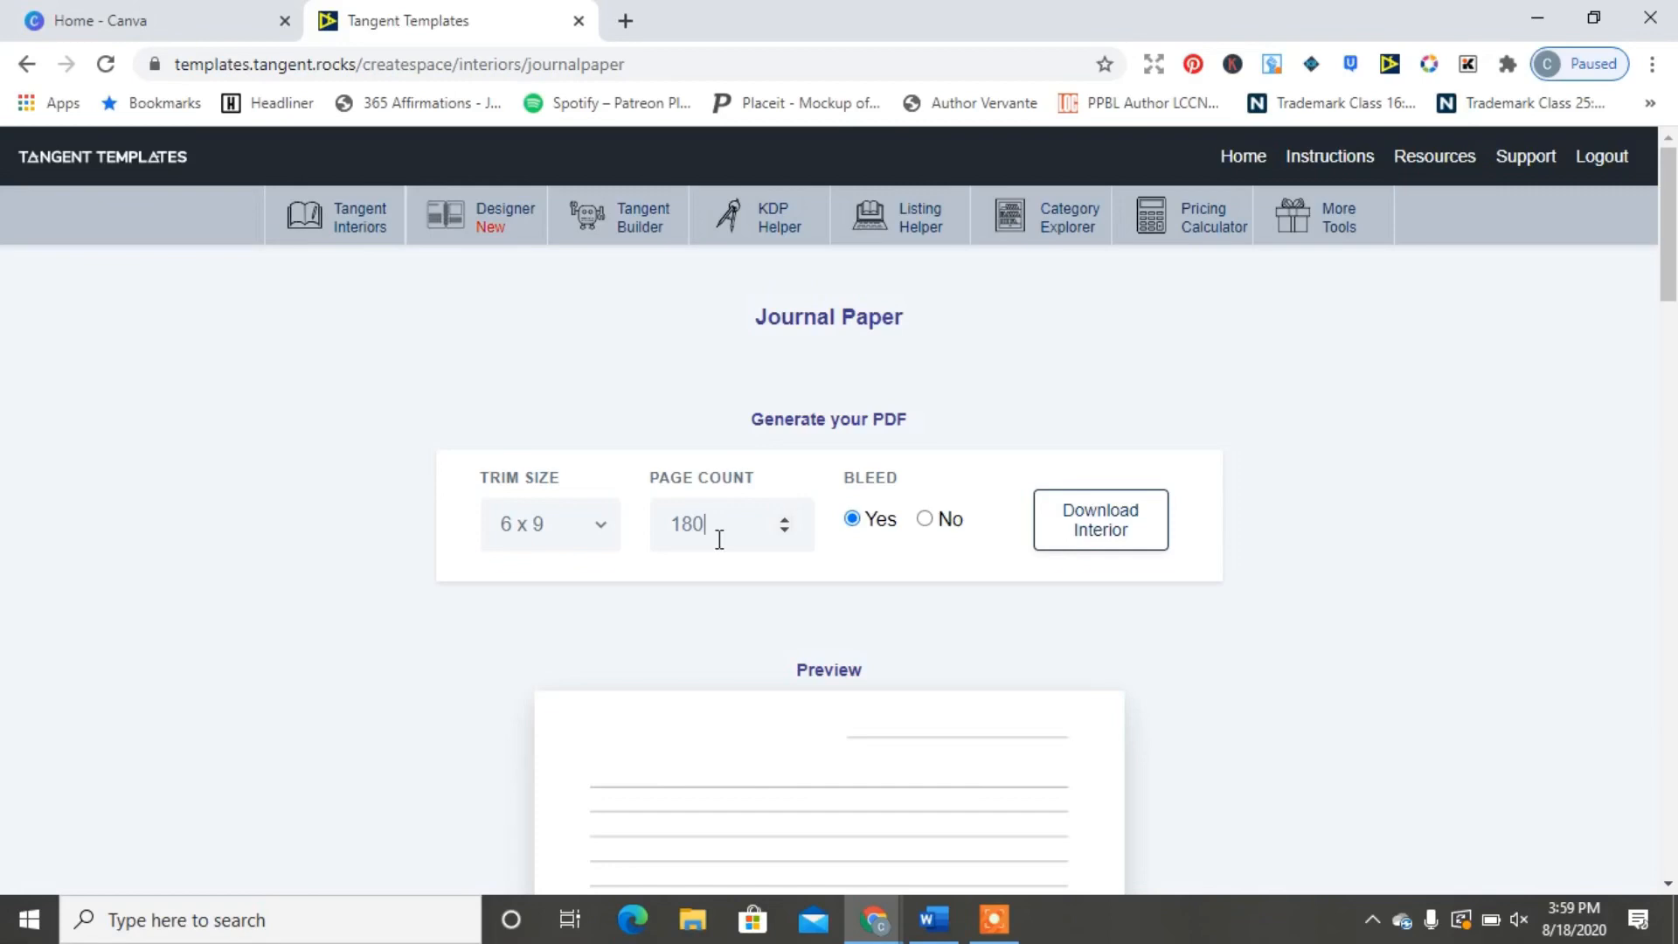
{"action": "left_click", "coordinate": [1062, 512]}
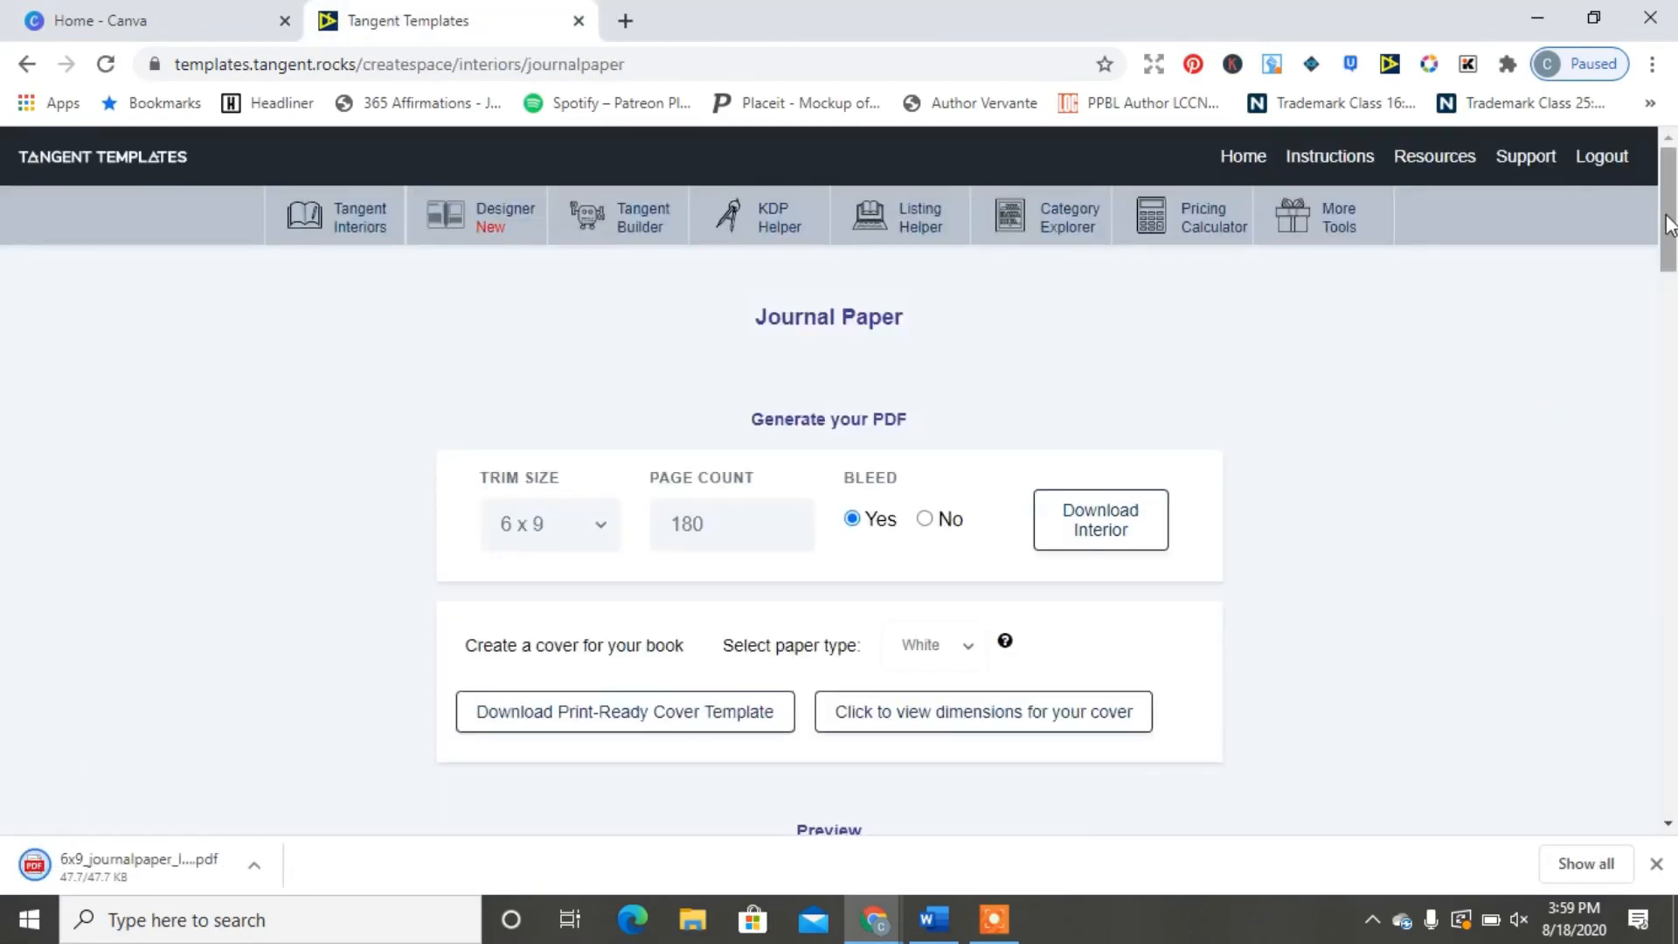
View the journal's cover dimensions for white paper and find the Canva print-ready PDF size.
{"action": "left_click_drag", "start_coordinate": [1669, 221], "coordinate": [1671, 273]}
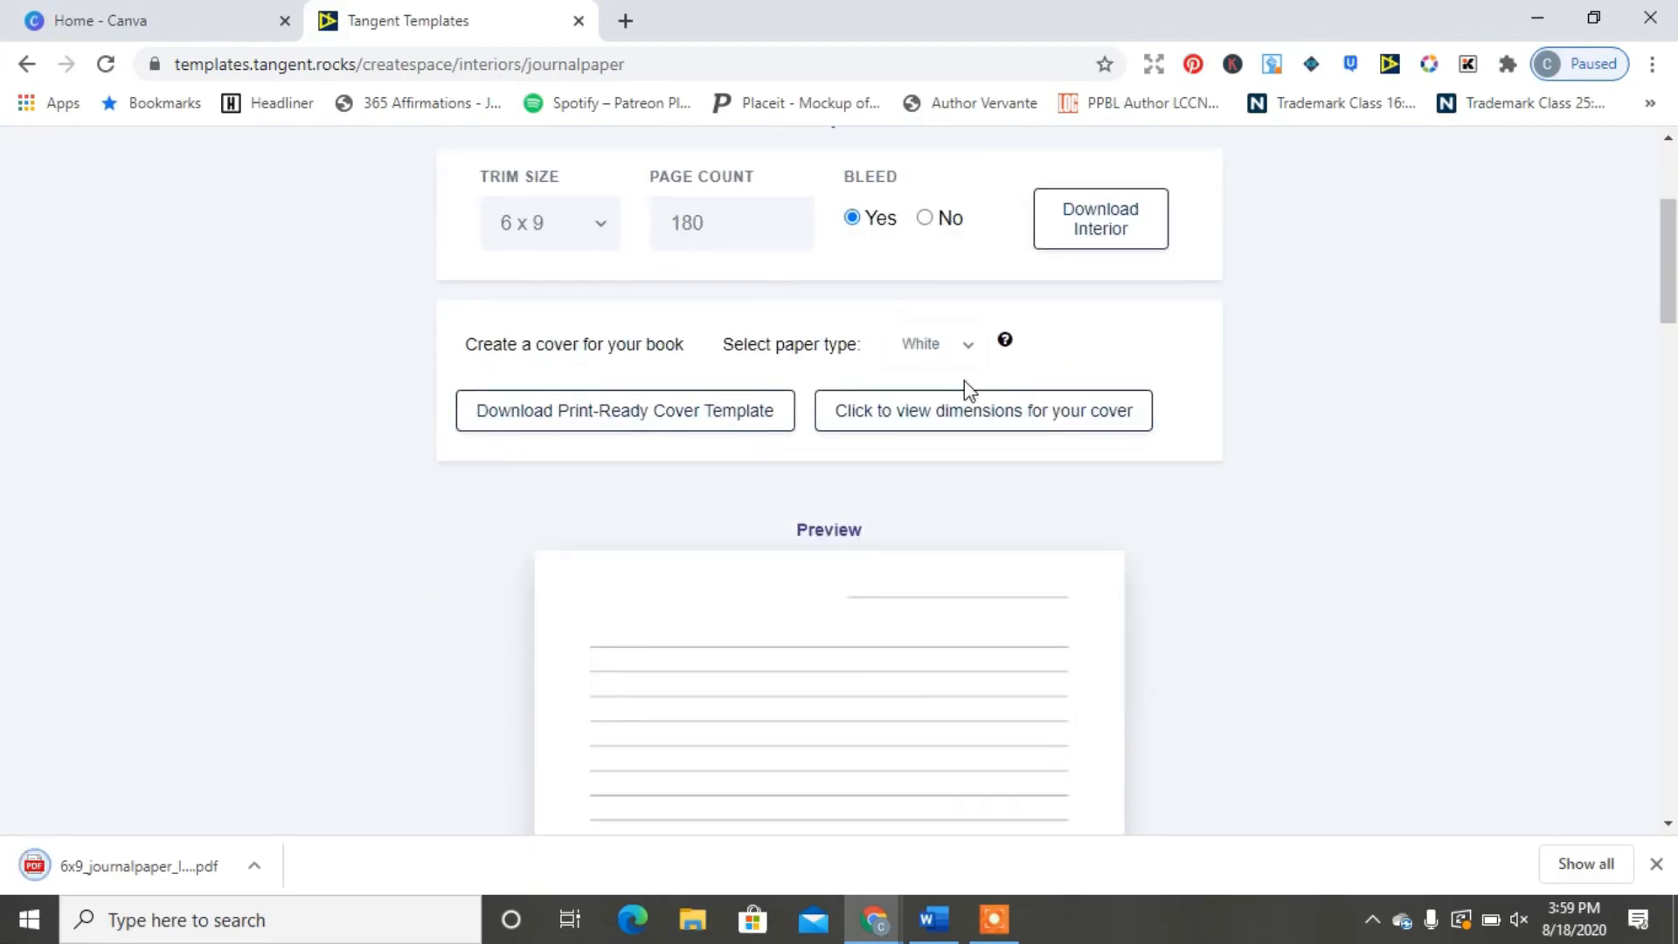
{"action": "left_click", "coordinate": [967, 426]}
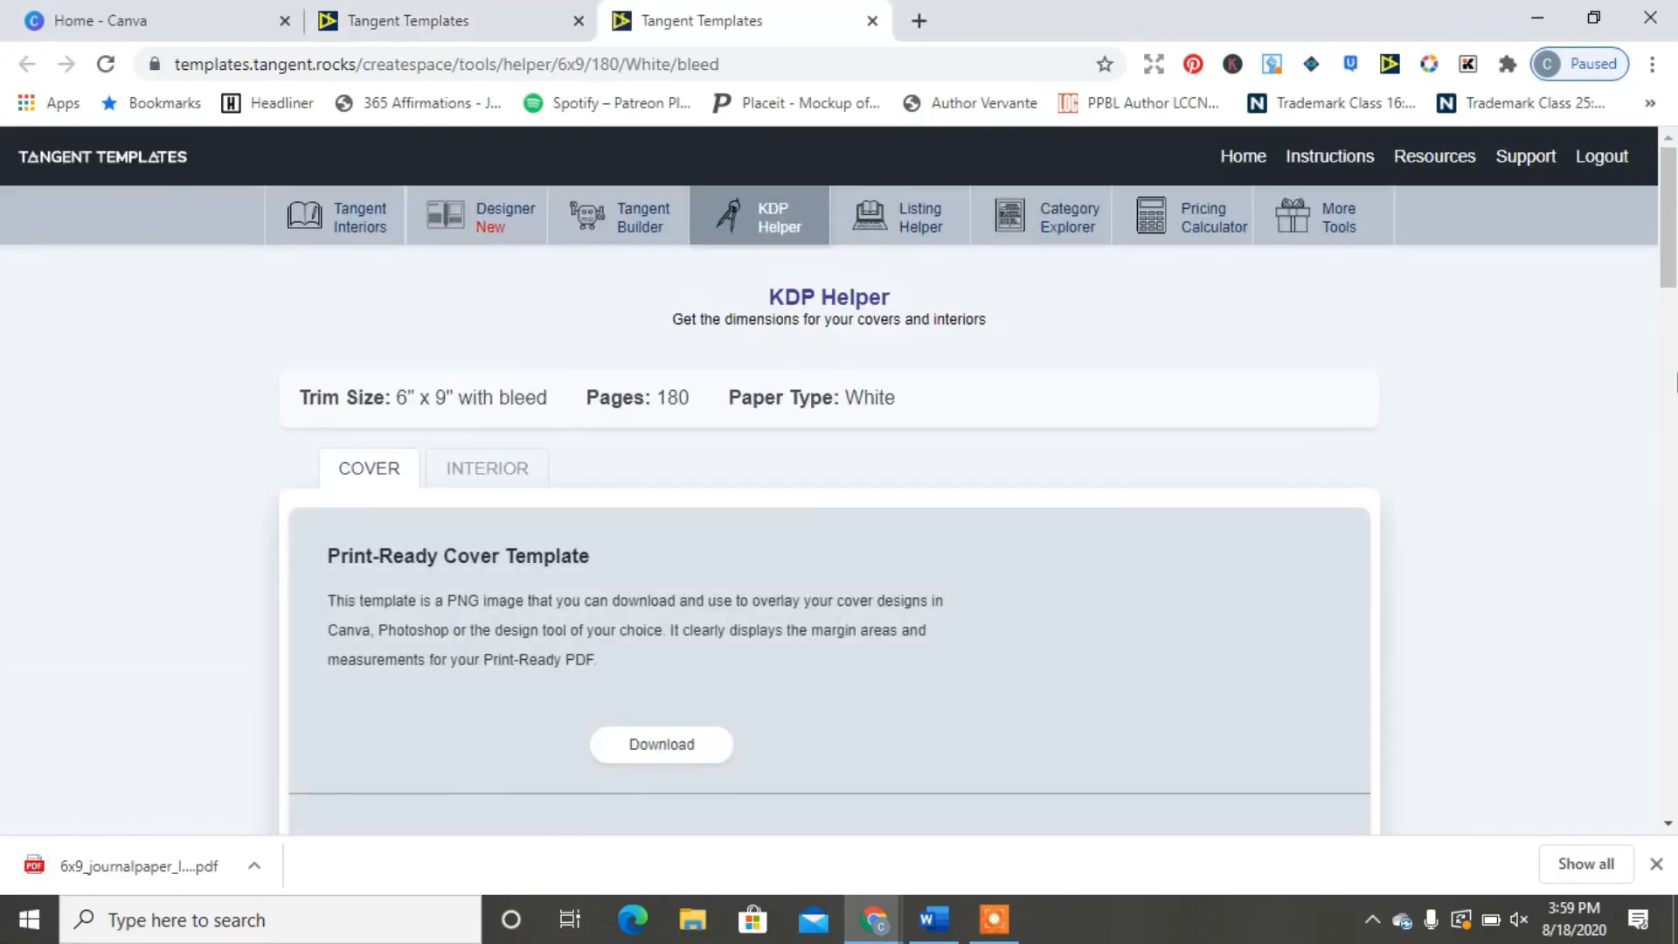
{"action": "left_click_drag", "start_coordinate": [1670, 203], "coordinate": [1674, 542]}
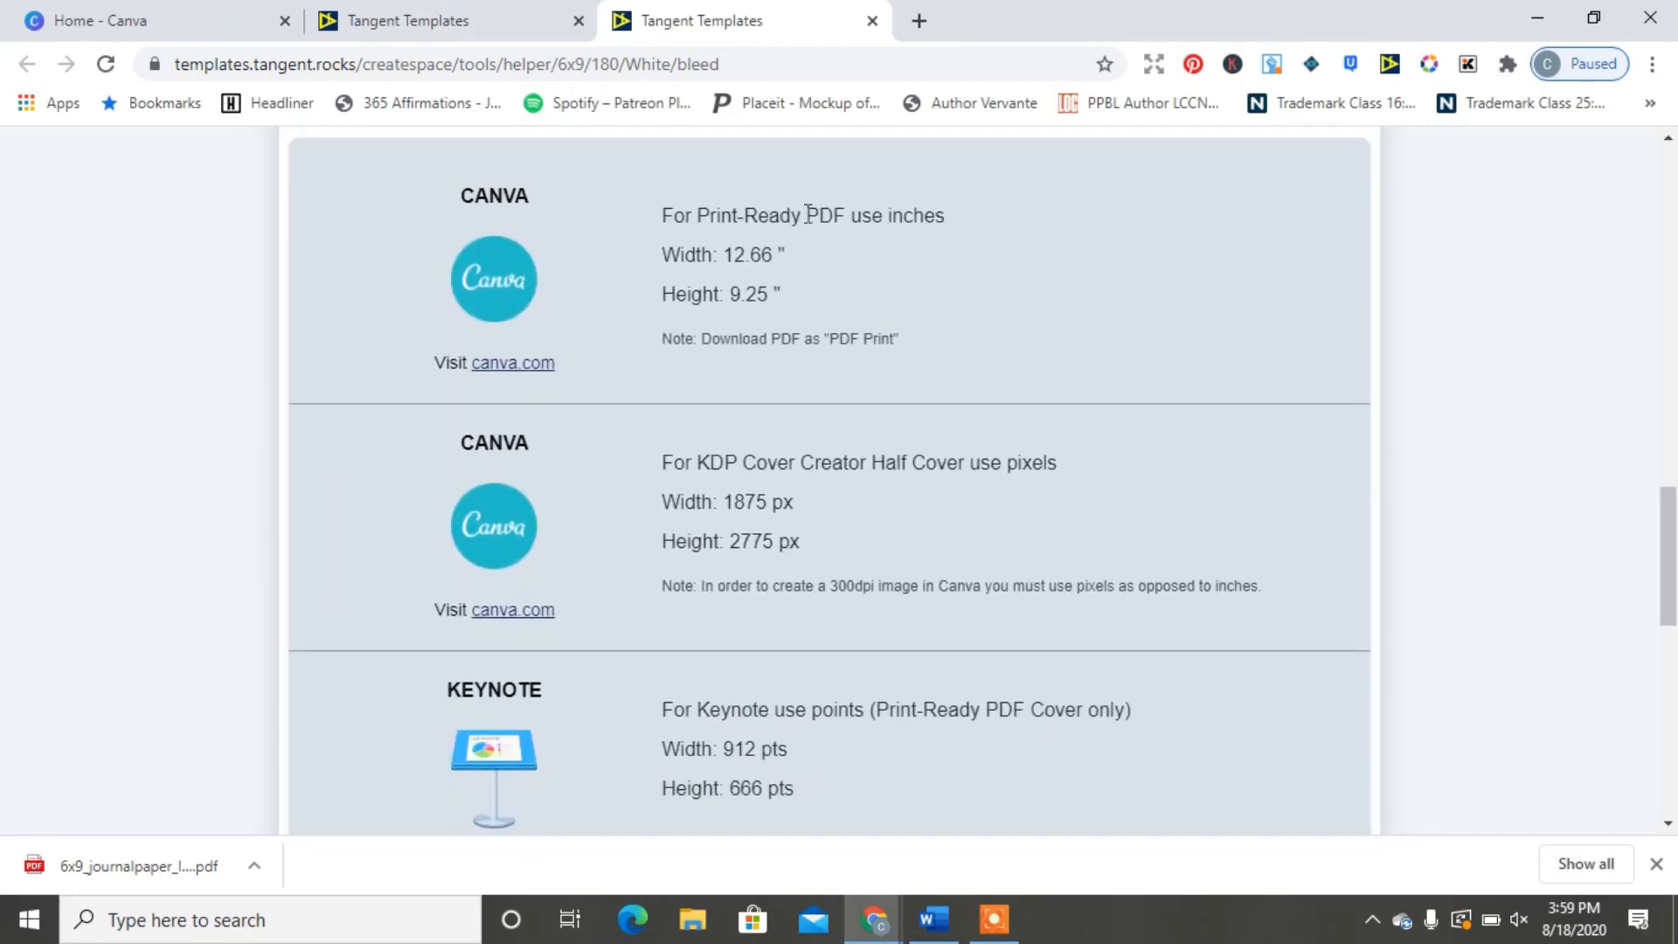
Switch to Canva, start a custom-size design and set its unit to inches.
{"action": "left_click", "coordinate": [91, 12]}
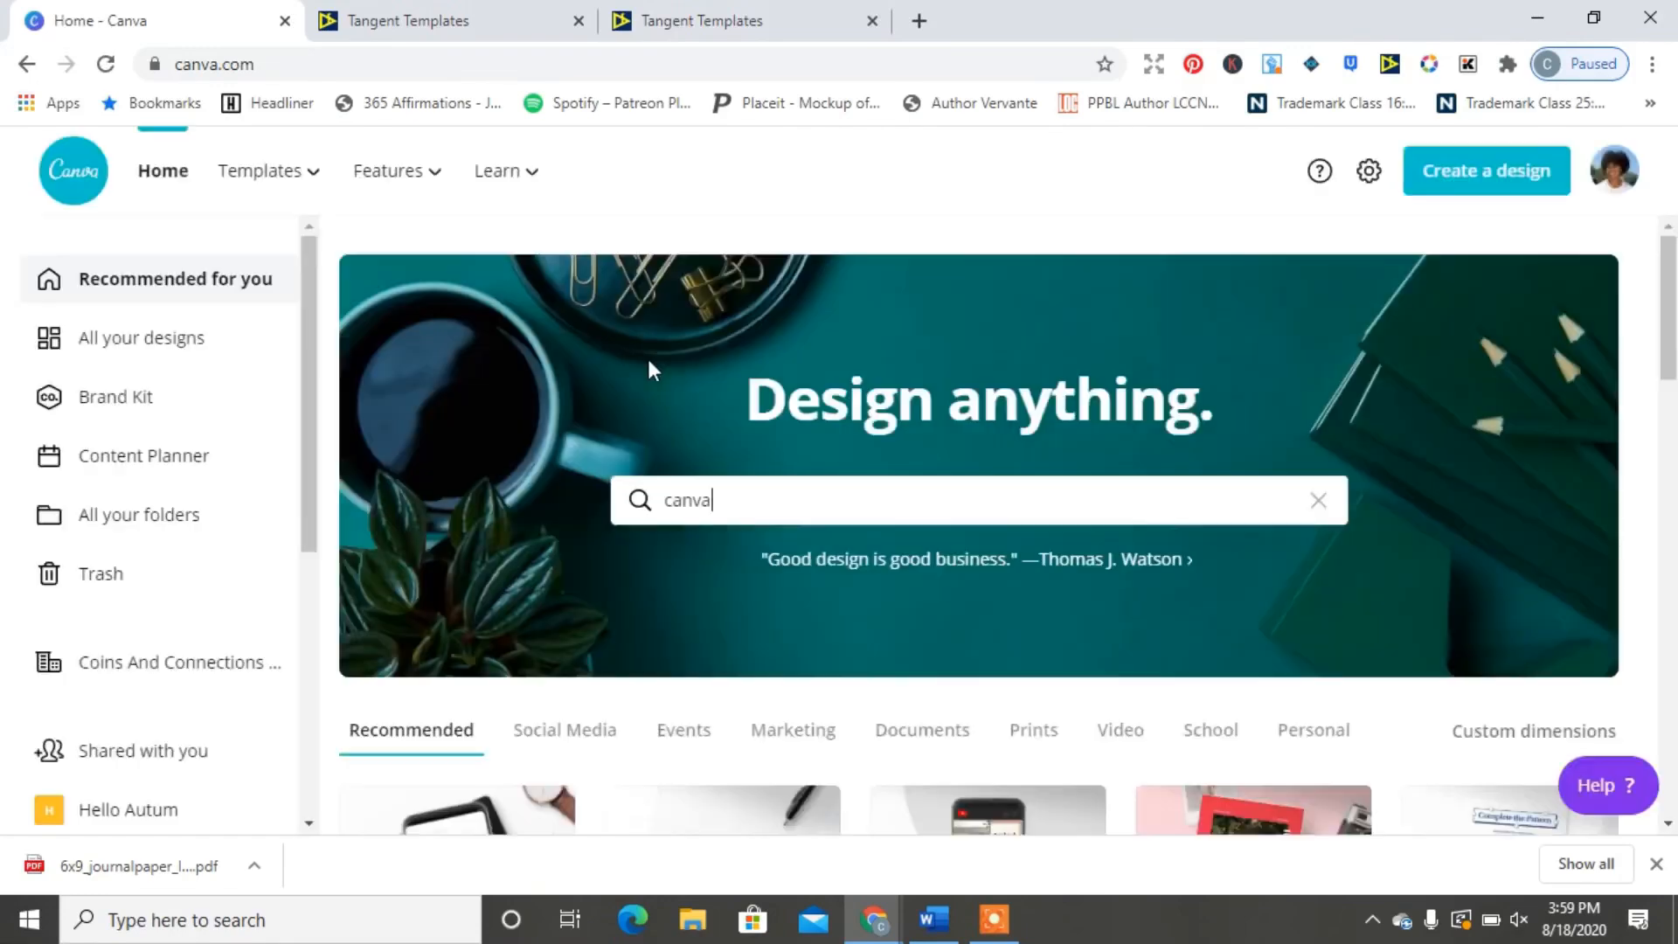
{"action": "left_click", "coordinate": [1471, 175]}
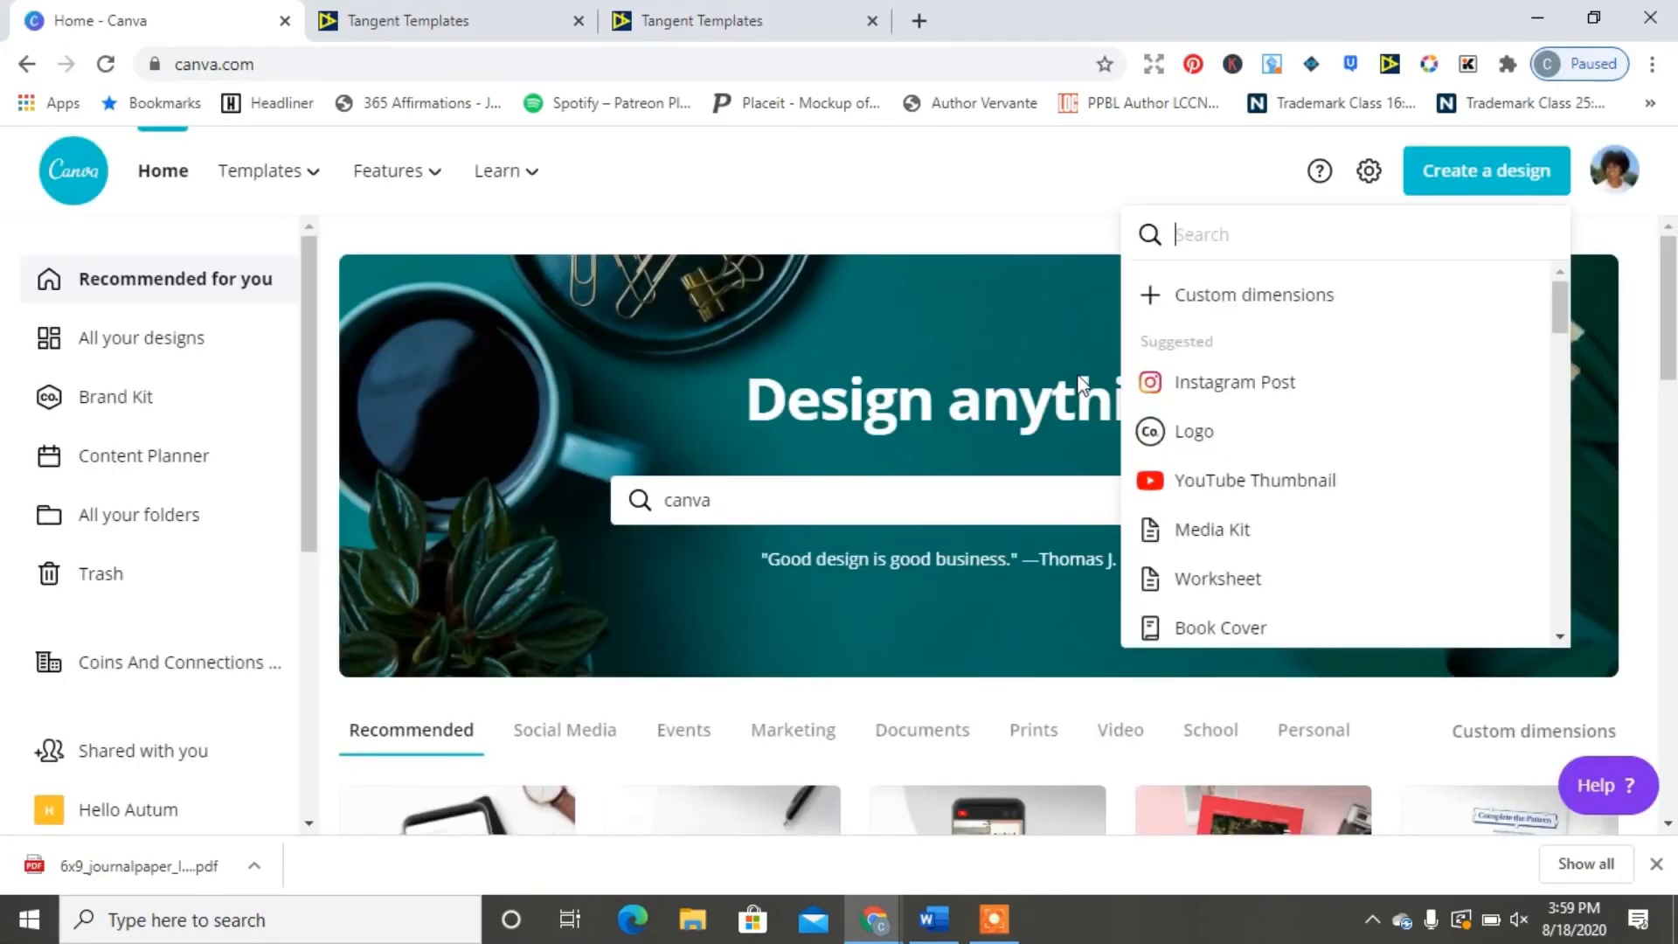
{"action": "left_click", "coordinate": [1211, 302]}
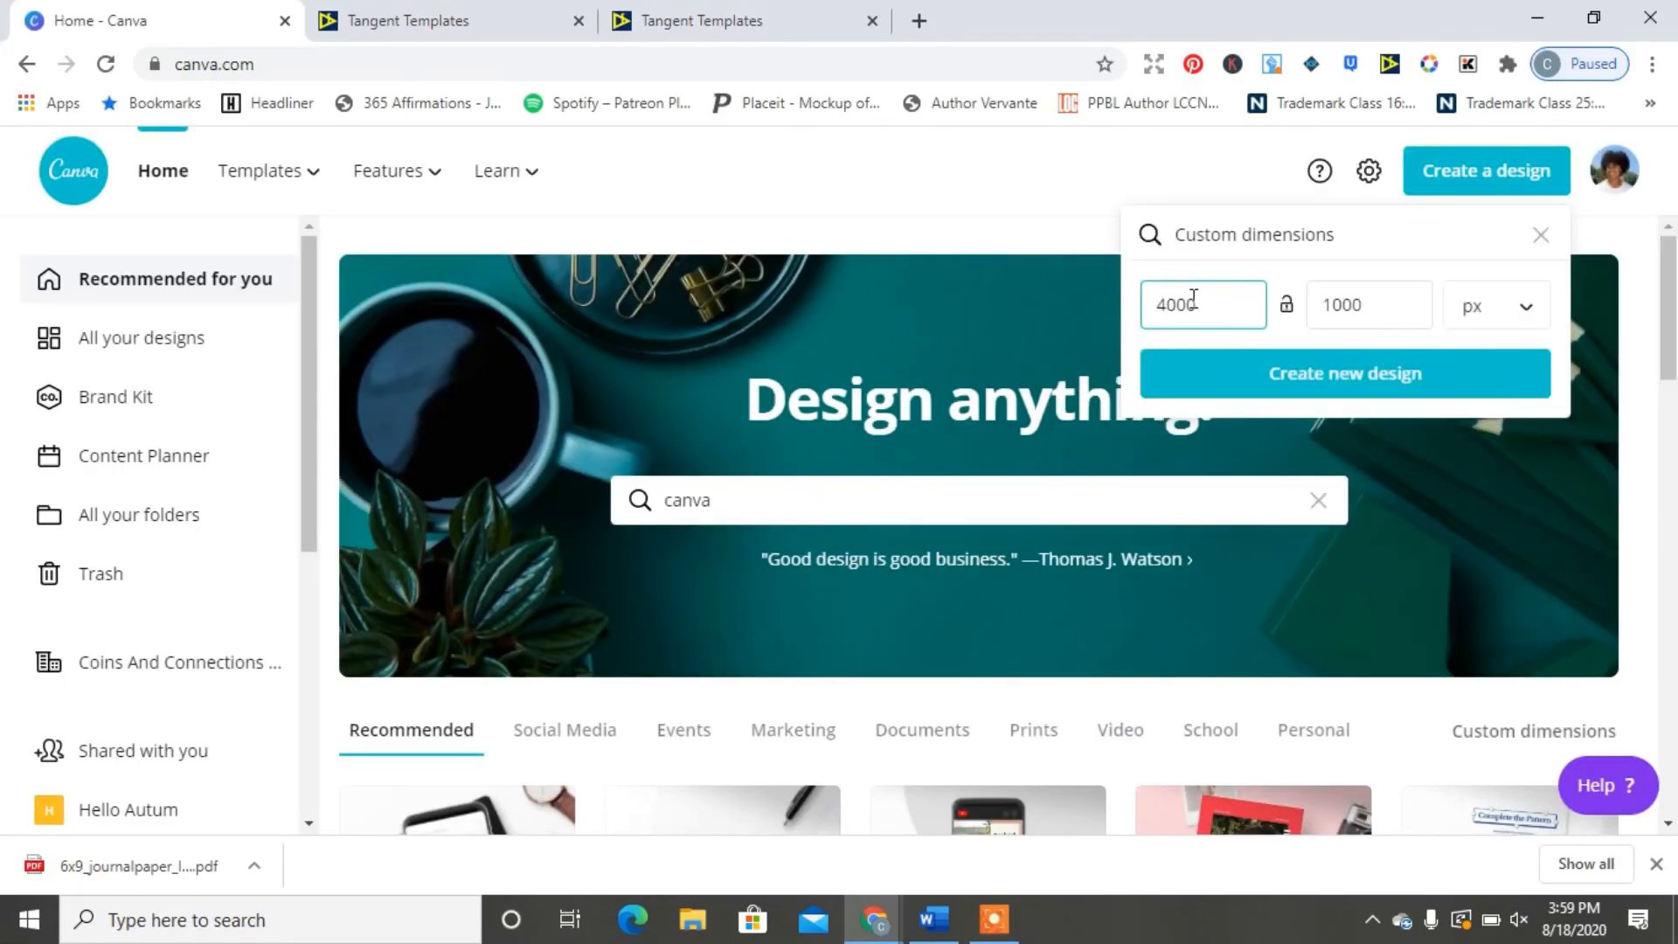
{"action": "left_click_drag", "start_coordinate": [1209, 301], "coordinate": [1155, 303]}
{"action": "type", "text": "12."}
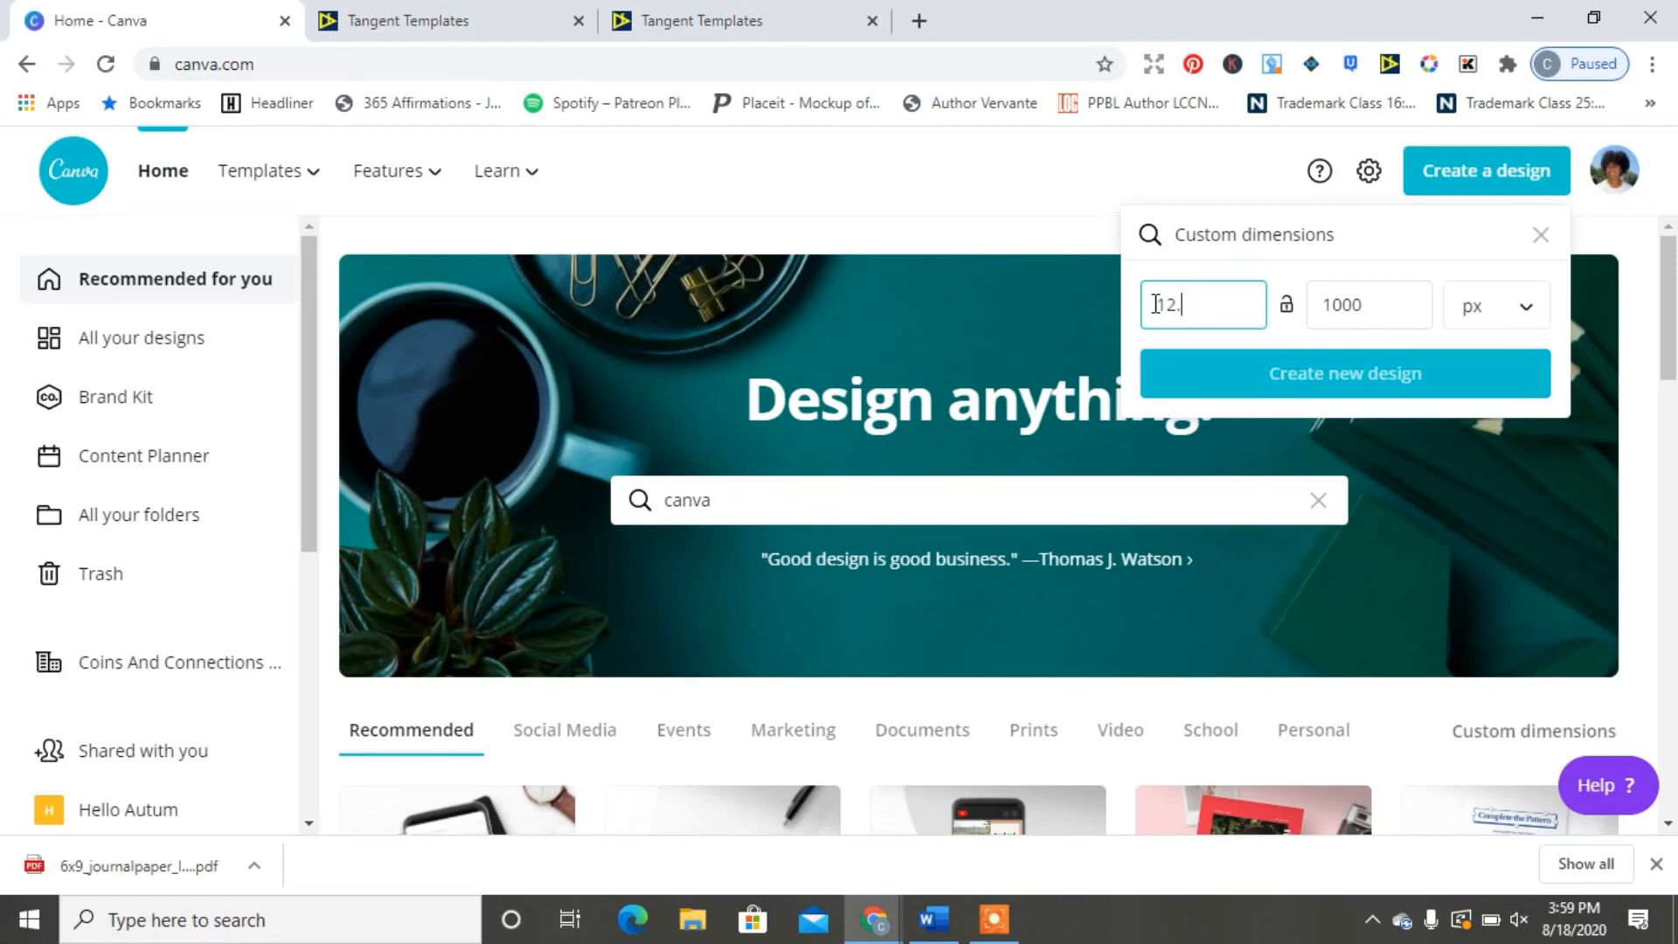
{"action": "left_click", "coordinate": [1483, 317]}
{"action": "key", "text": "Return"}
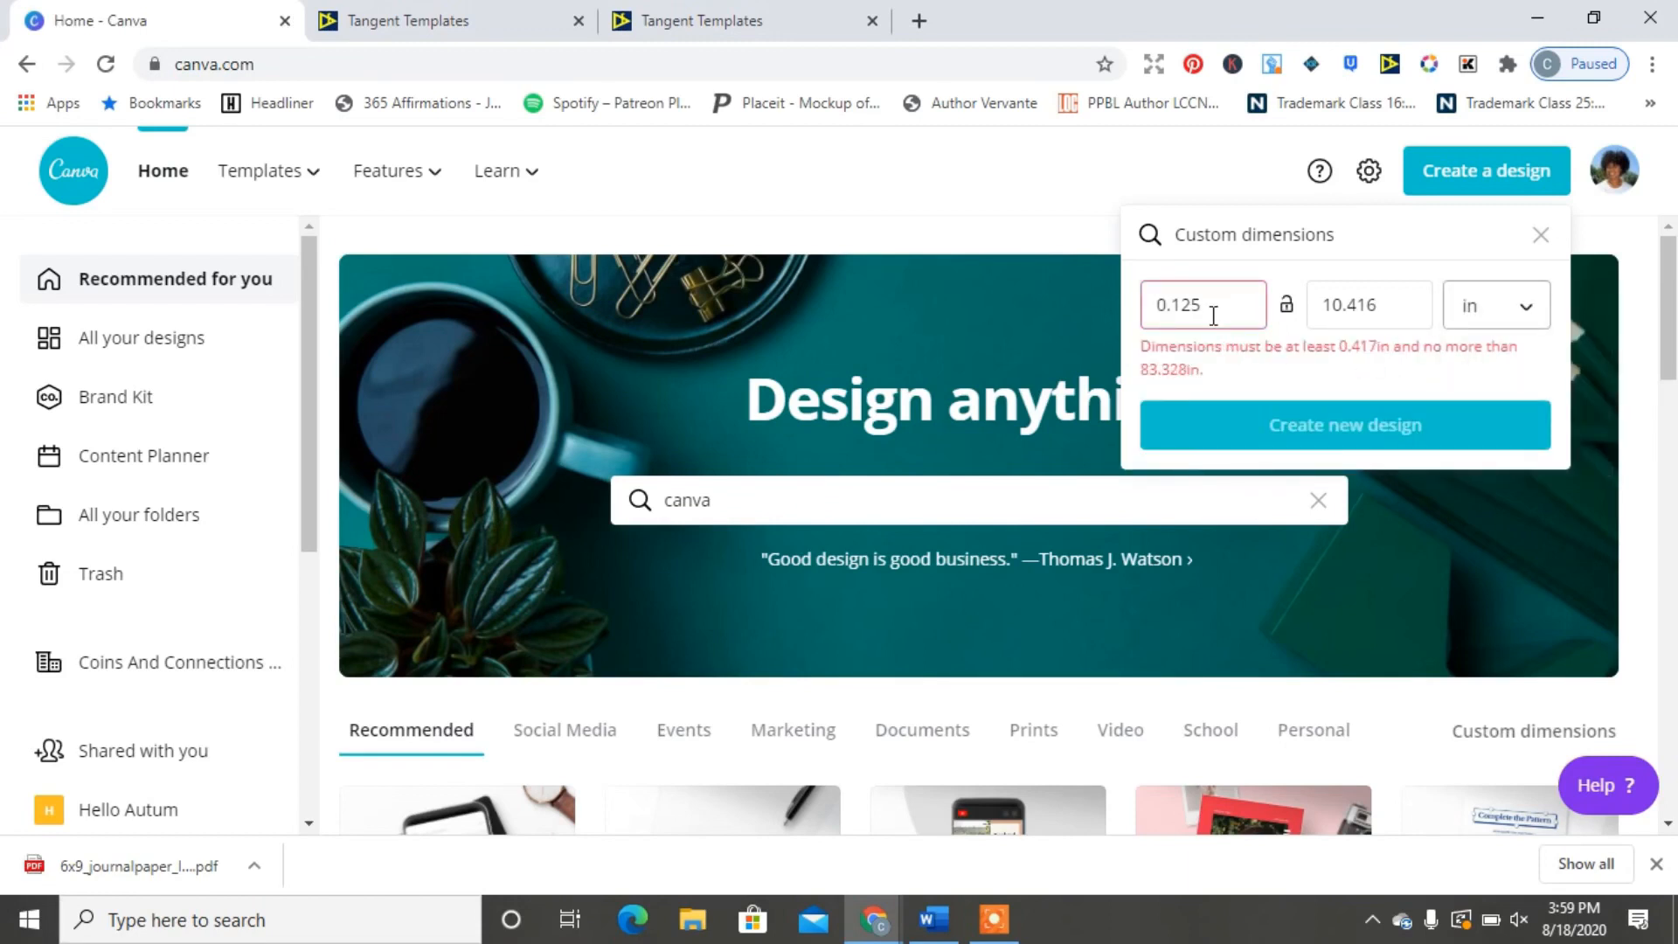
Create a new custom design 12.66 in wide and 9.25 in high.
{"action": "double_click", "coordinate": [1157, 307]}
{"action": "type", "text": "12."}
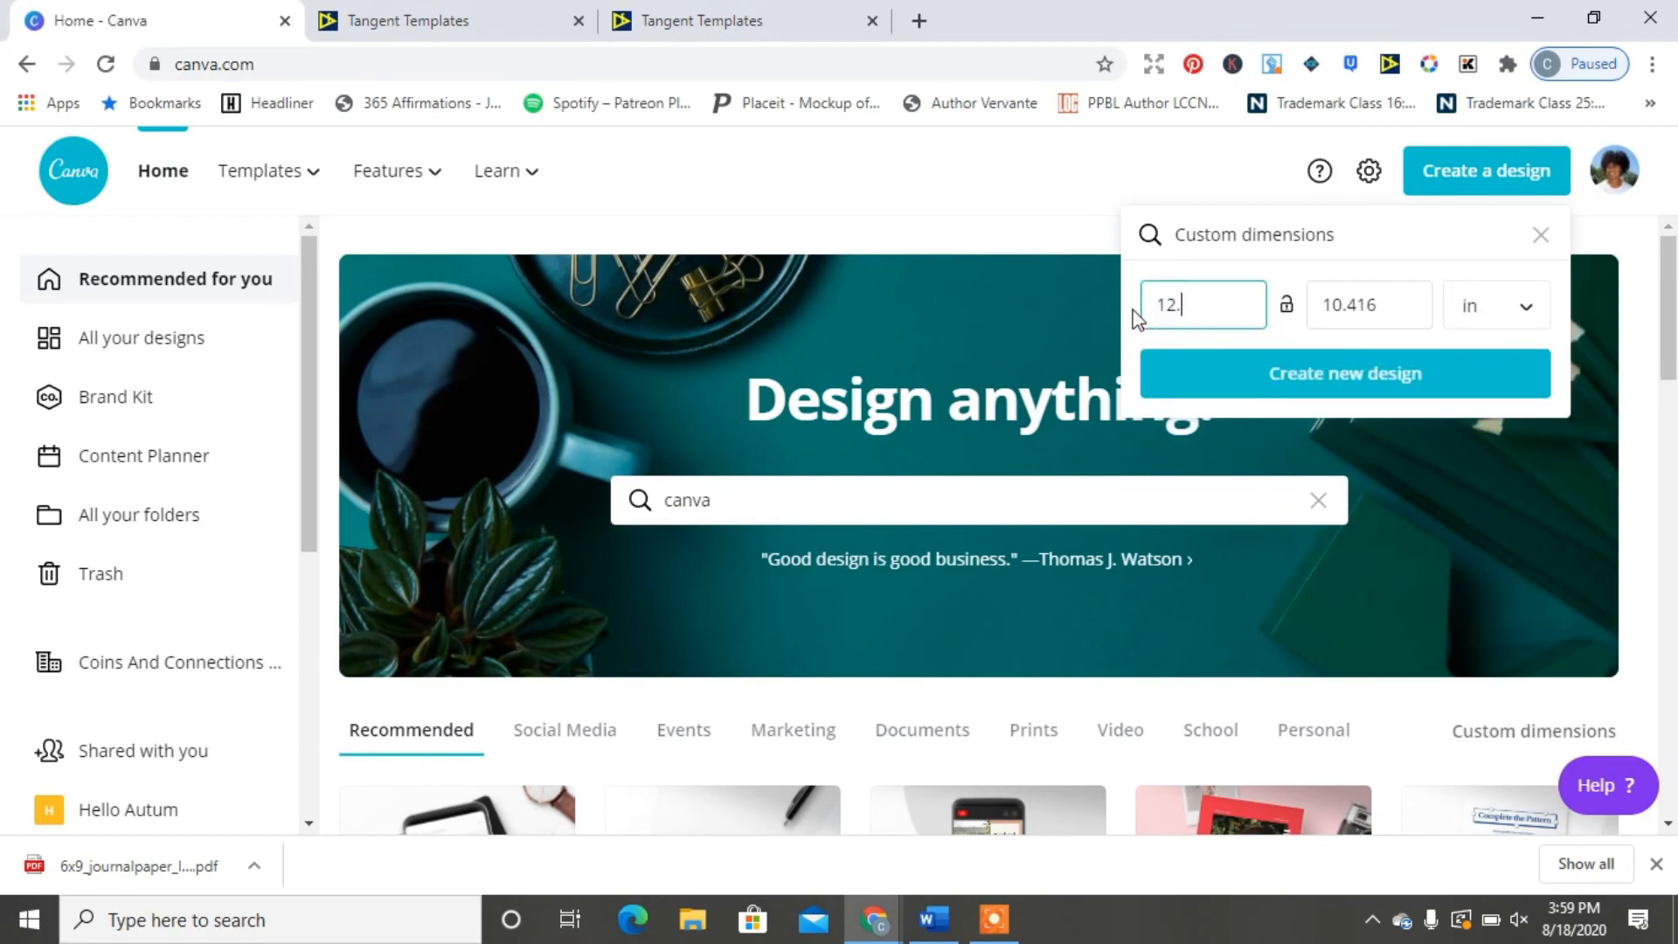
{"action": "type", "text": "66"}
{"action": "left_click", "coordinate": [755, 11]}
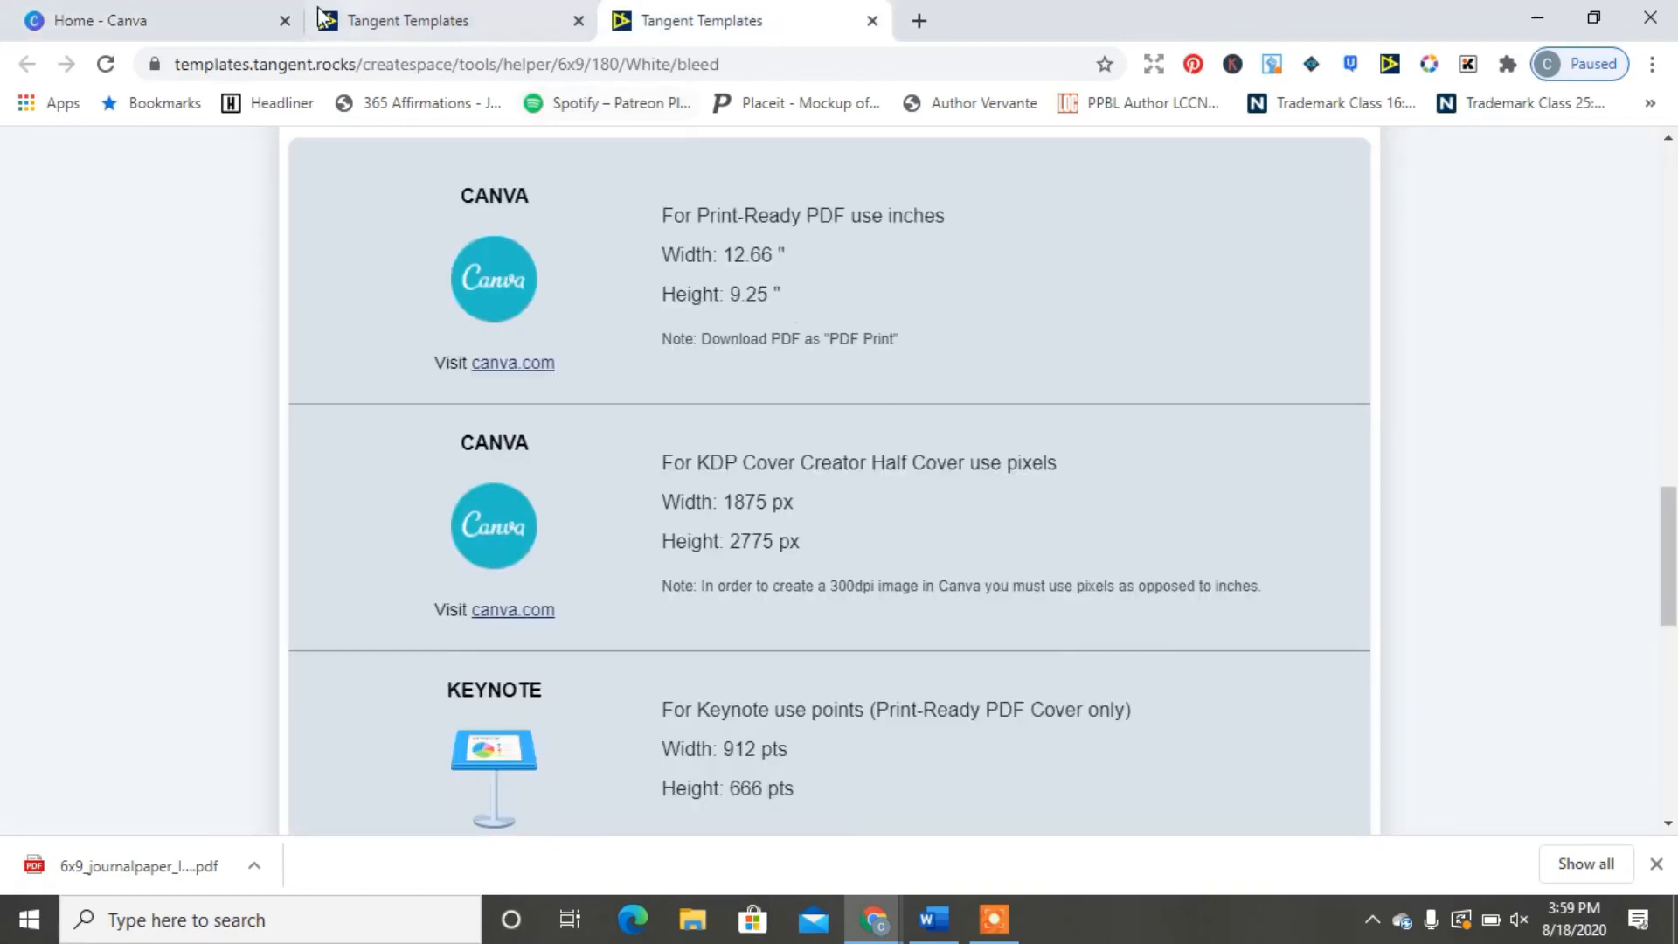
{"action": "left_click", "coordinate": [169, 12]}
{"action": "left_click_drag", "start_coordinate": [1377, 313], "coordinate": [1259, 308]}
{"action": "type", "text": "9.25"}
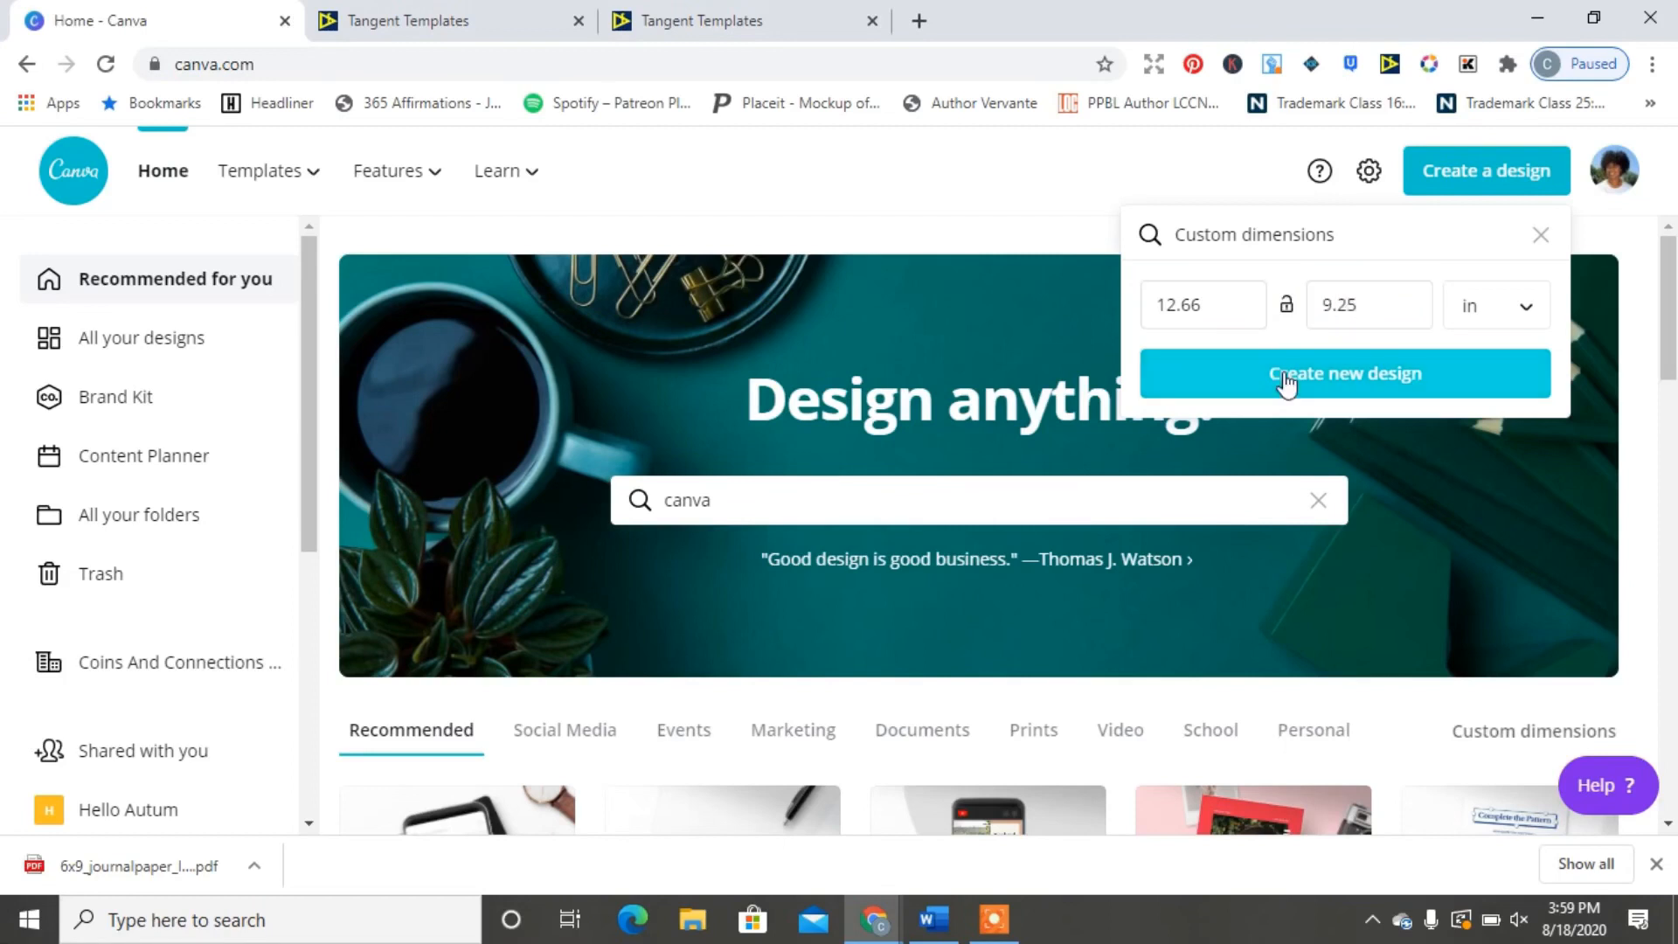
{"action": "left_click", "coordinate": [1288, 382]}
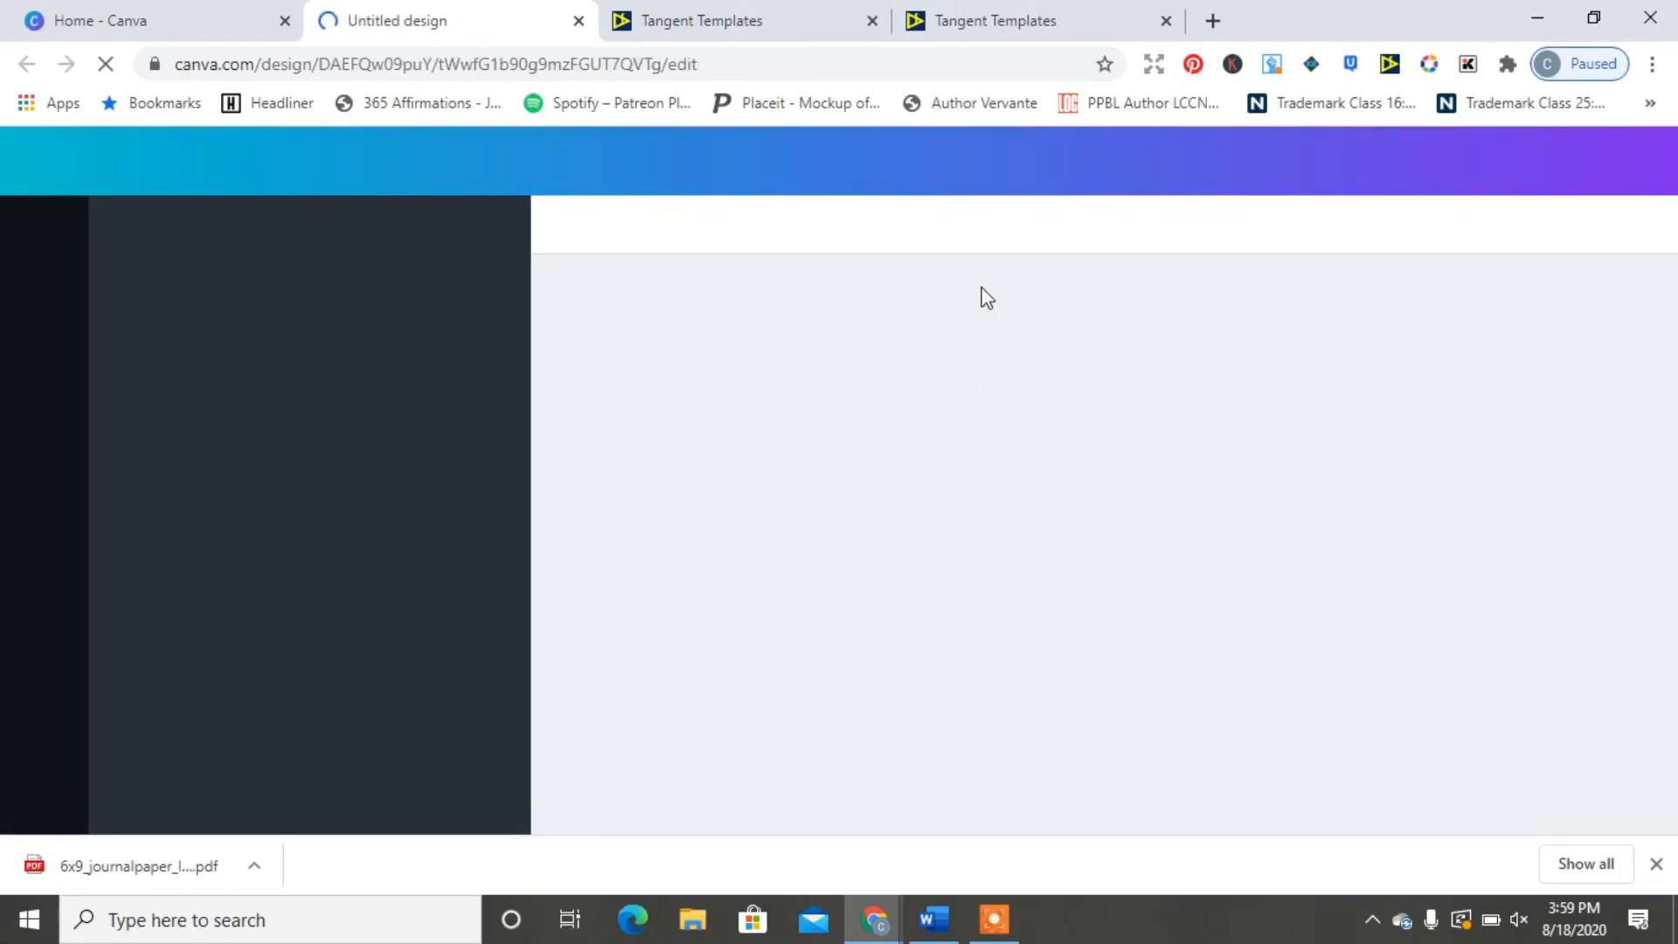
Switch to Tangent Templates, close the cover dimensions page and view the Tangent Builder.
{"action": "left_click", "coordinate": [1053, 12]}
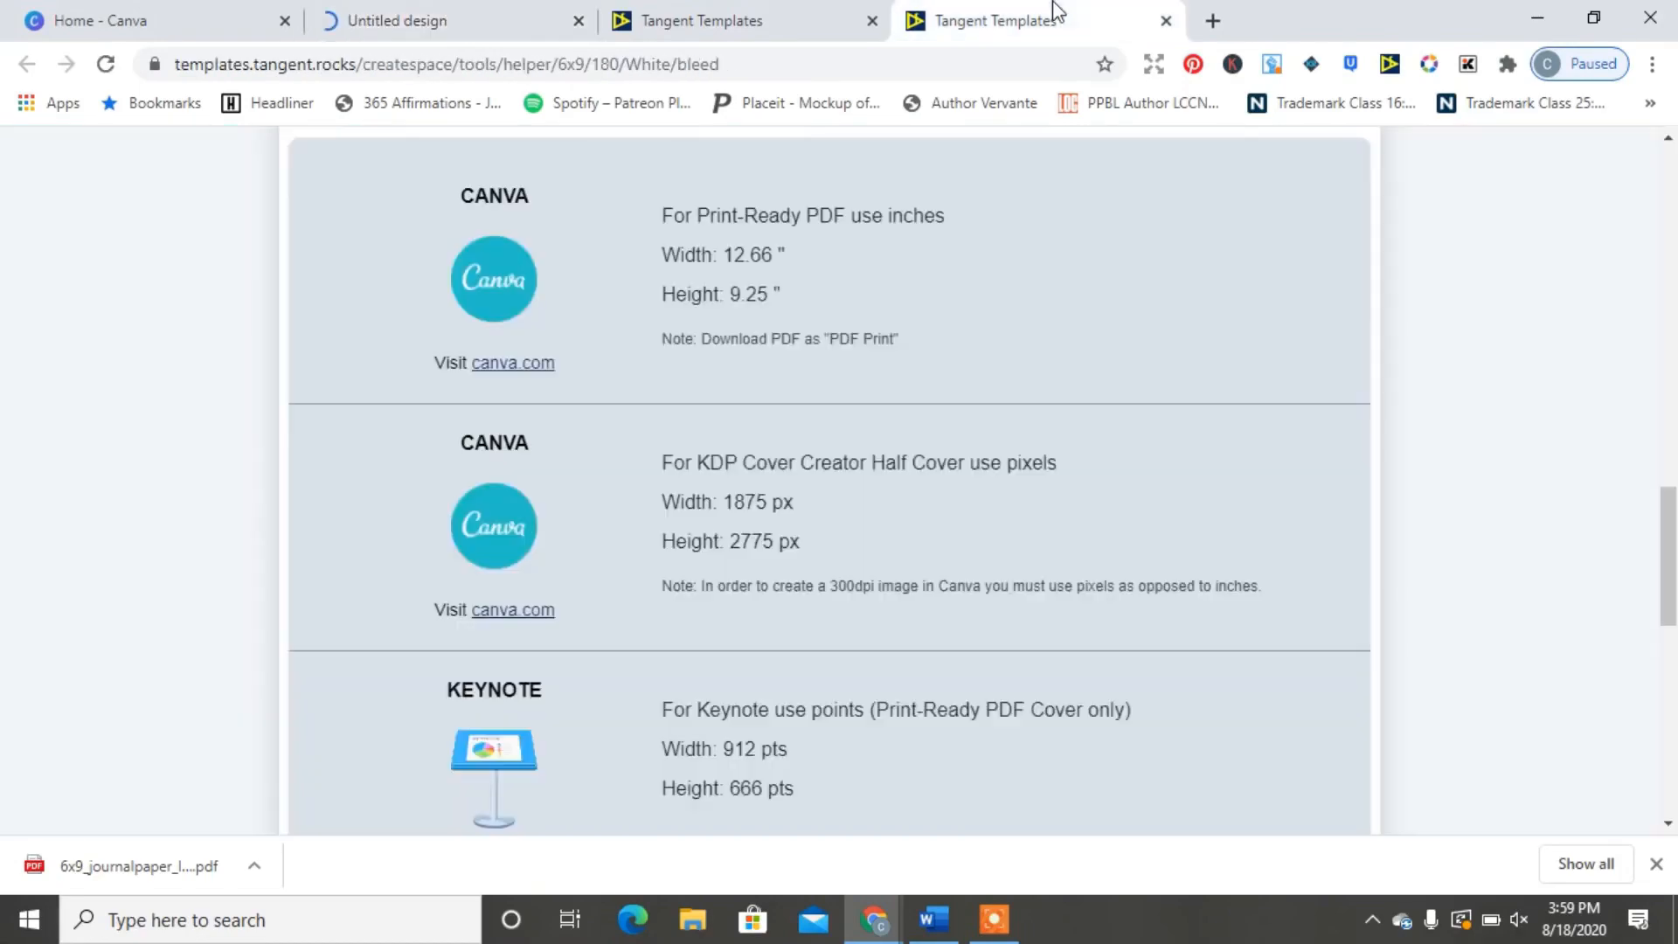
{"action": "left_click", "coordinate": [1171, 22]}
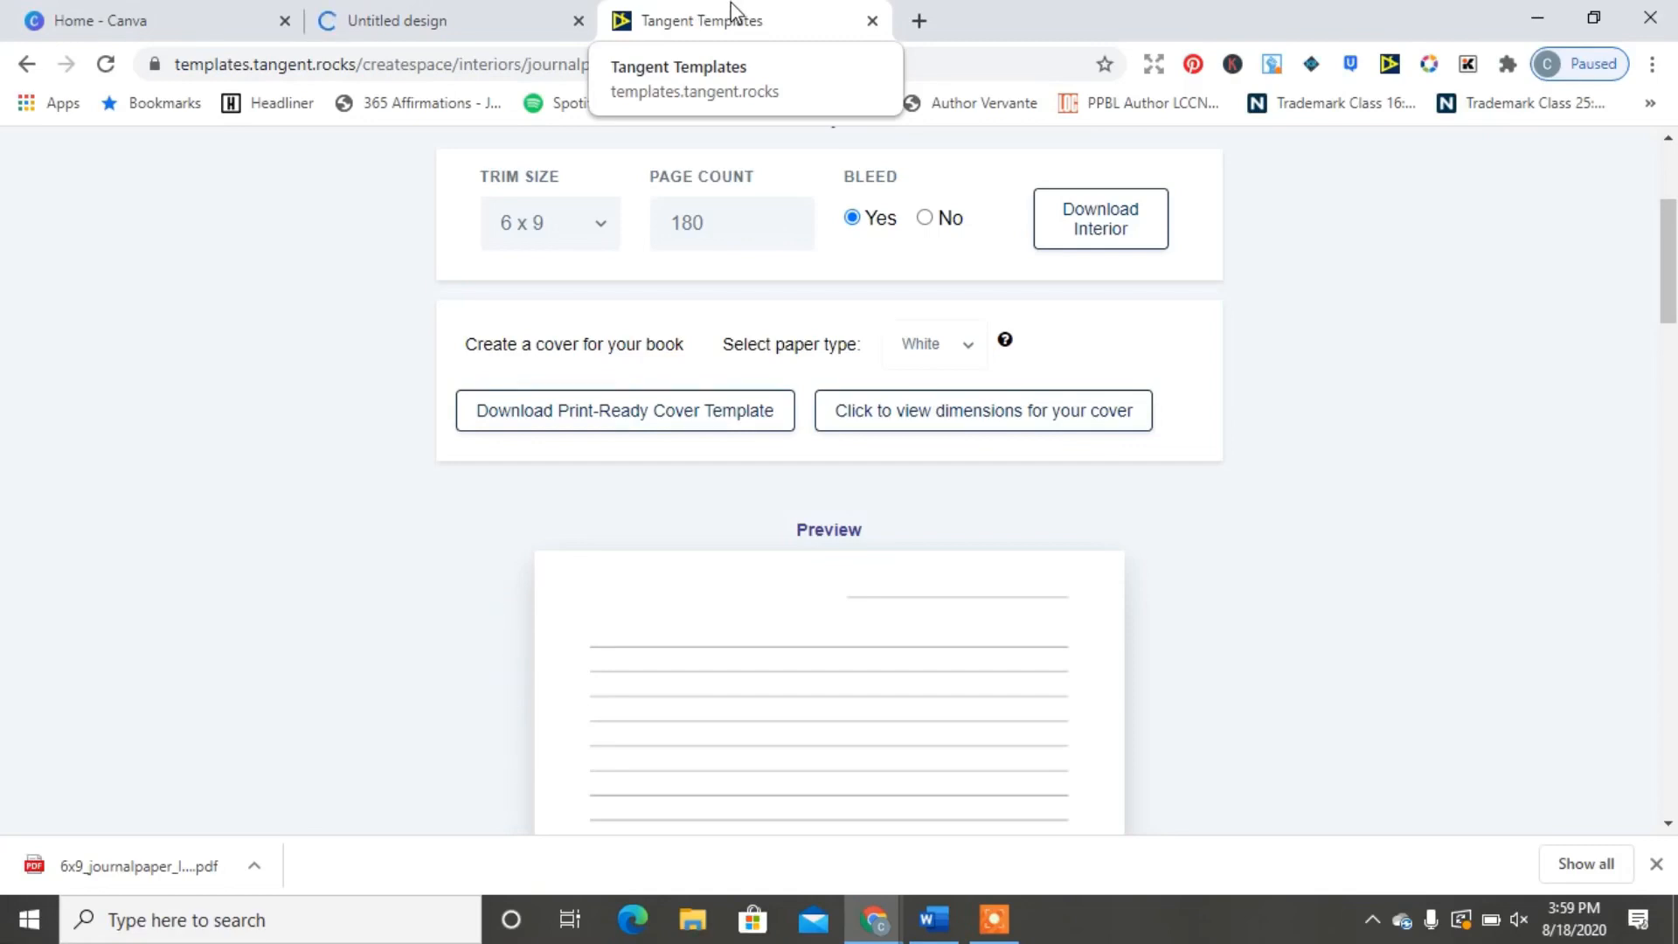
{"action": "scroll", "coordinate": [1588, 364], "scroll_direction": "up", "scroll_amount": 4}
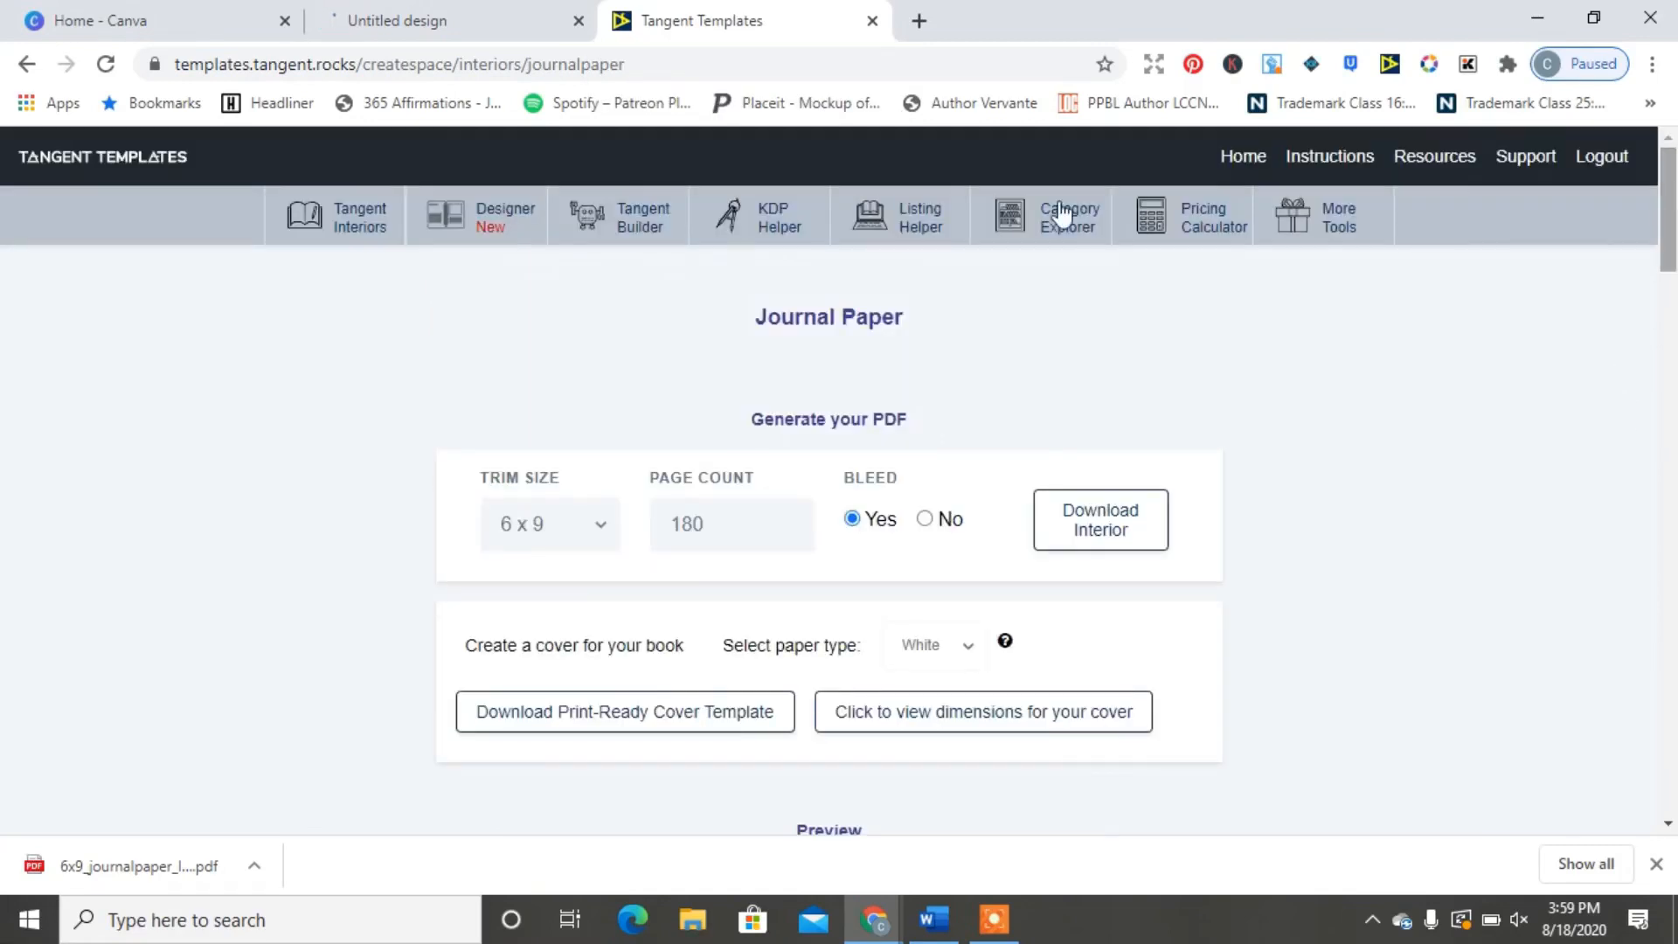
{"action": "left_click", "coordinate": [631, 222]}
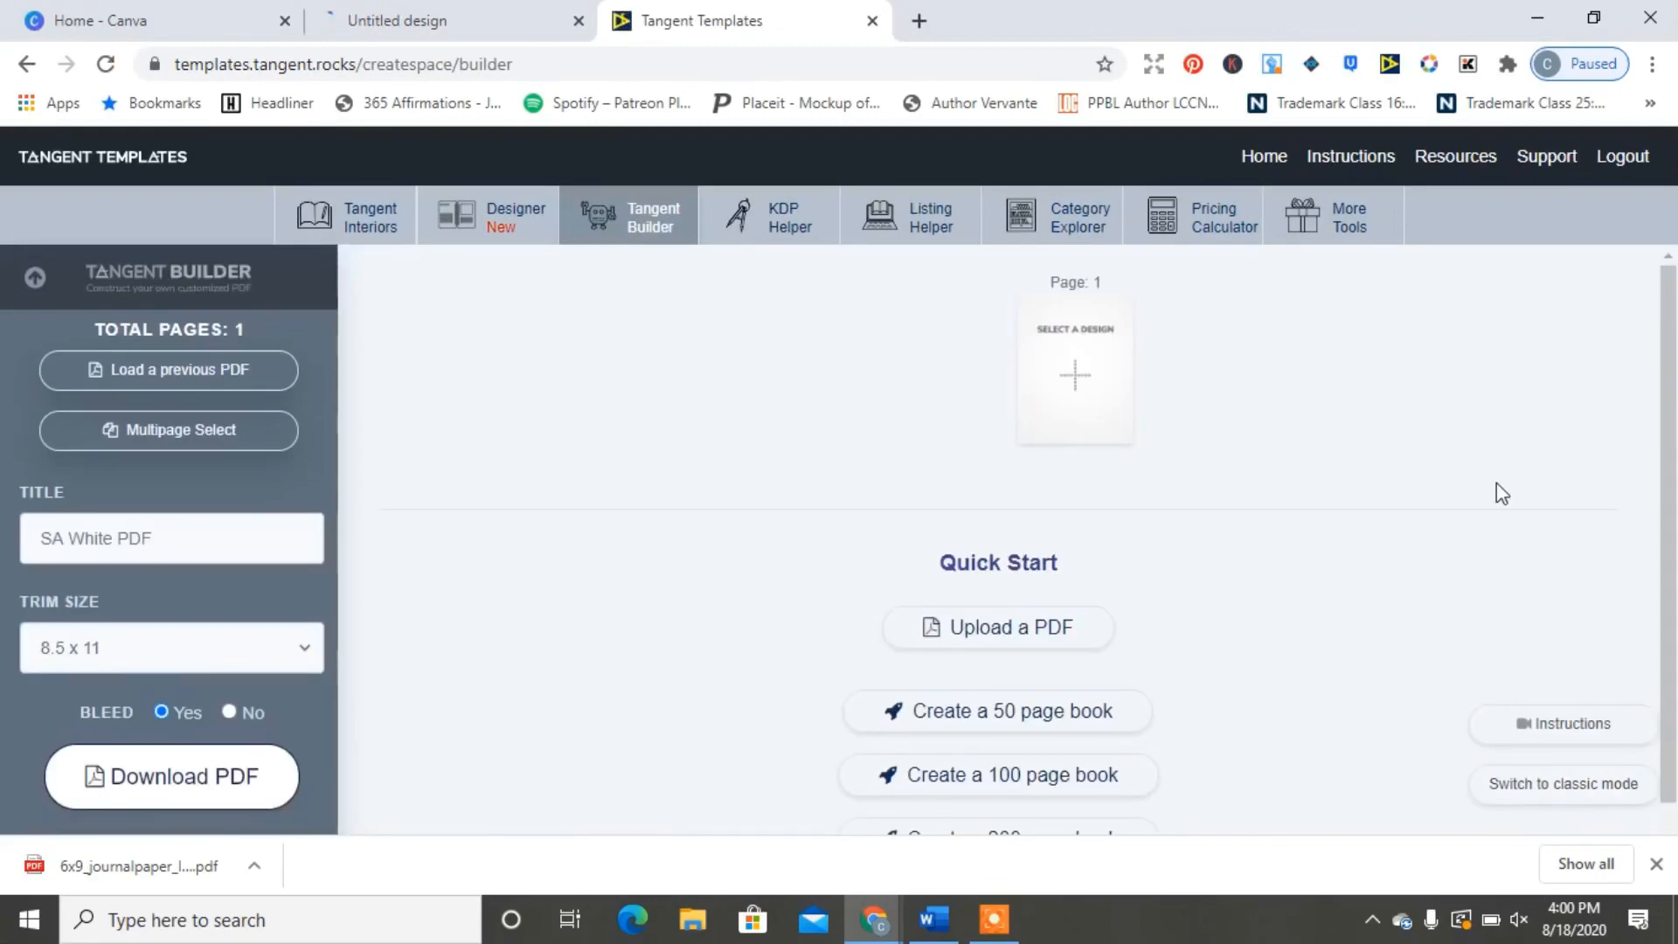
Look through the Tangent Interiors templates, including the Prompts collection.
{"action": "left_click", "coordinate": [330, 224]}
{"action": "left_click", "coordinate": [1670, 298]}
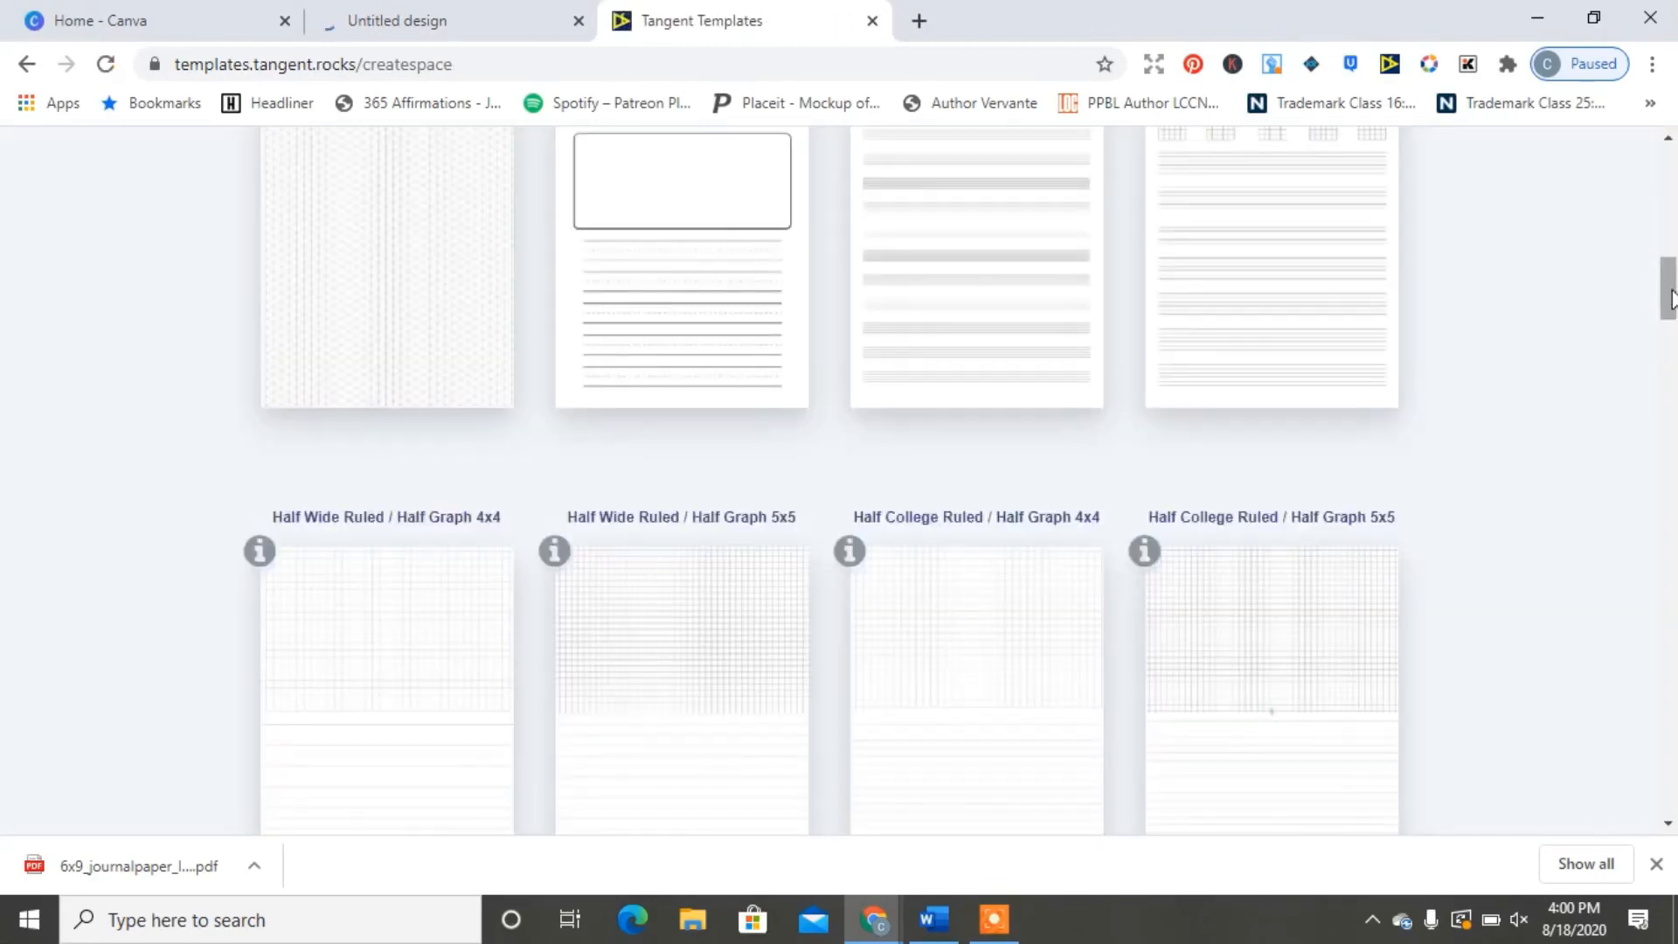
{"action": "left_click_drag", "start_coordinate": [1670, 298], "coordinate": [1670, 686]}
{"action": "left_click", "coordinate": [1180, 591]}
{"action": "left_click_drag", "start_coordinate": [1670, 228], "coordinate": [1676, 600]}
{"action": "left_click", "coordinate": [27, 64]}
{"action": "left_click_drag", "start_coordinate": [1670, 677], "coordinate": [1671, 726]}
{"action": "left_click", "coordinate": [718, 568]}
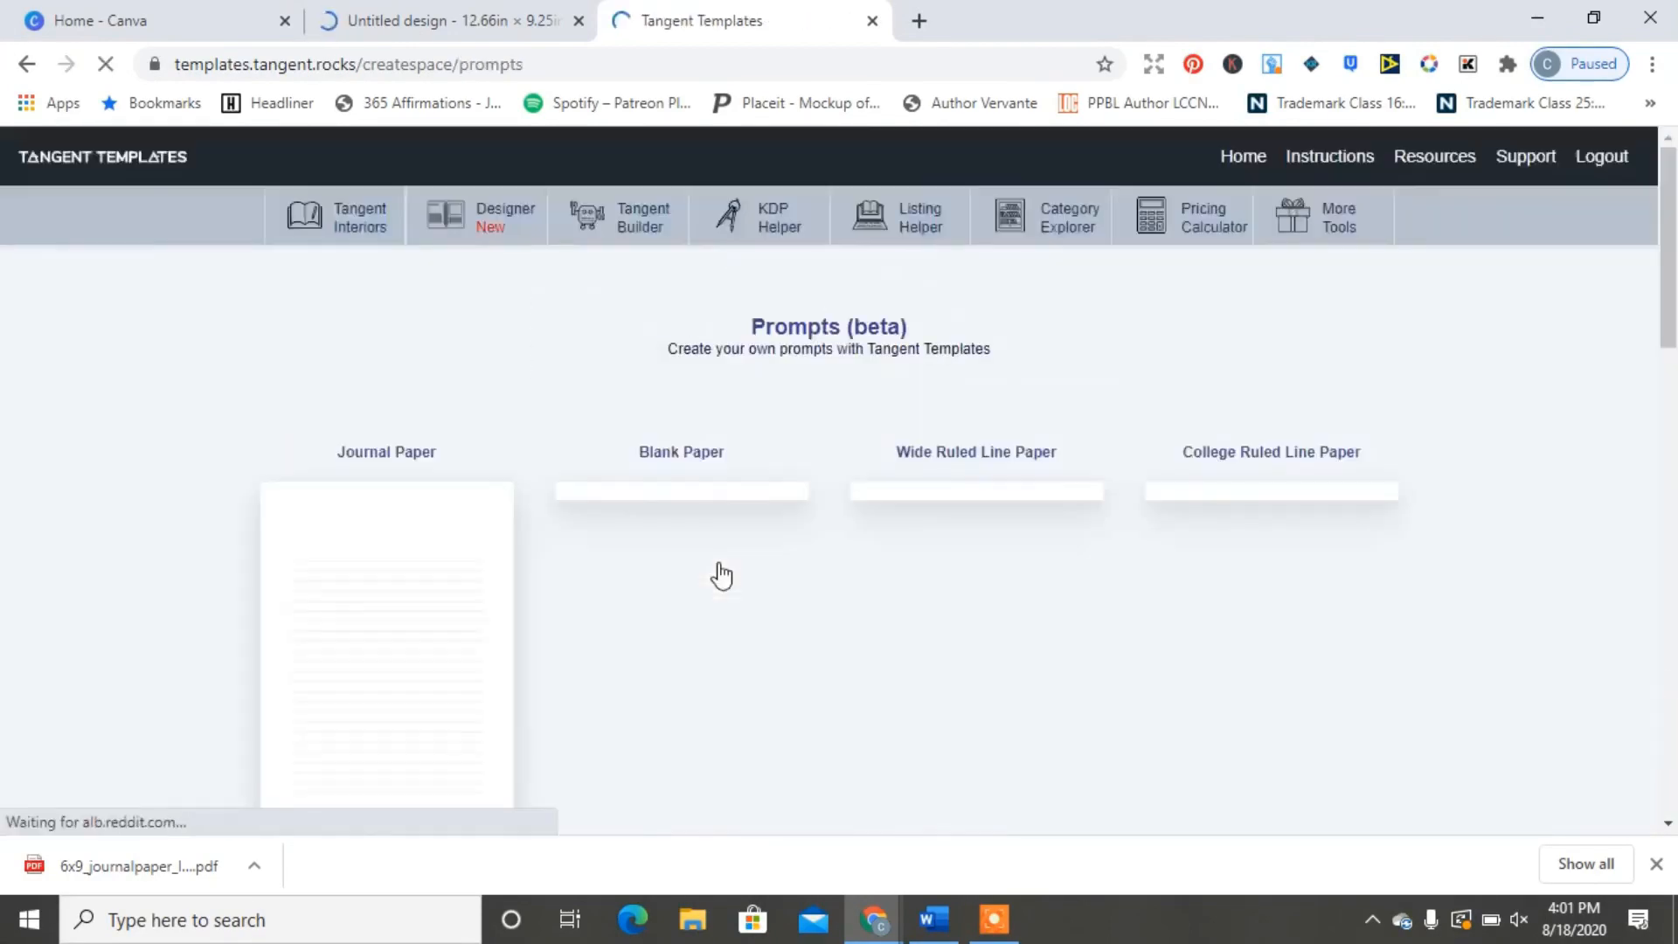
{"action": "mouse_move", "coordinate": [1670, 245]}
{"action": "left_mouse_down"}
{"action": "mouse_move", "coordinate": [1670, 459]}
{"action": "mouse_move", "coordinate": [1670, 240]}
{"action": "left_mouse_up"}
{"action": "left_click", "coordinate": [27, 63]}
Open Yearly Planner Style 1 in the Planners collection, download its PDF and return to the planner list.
{"action": "left_click", "coordinate": [976, 533]}
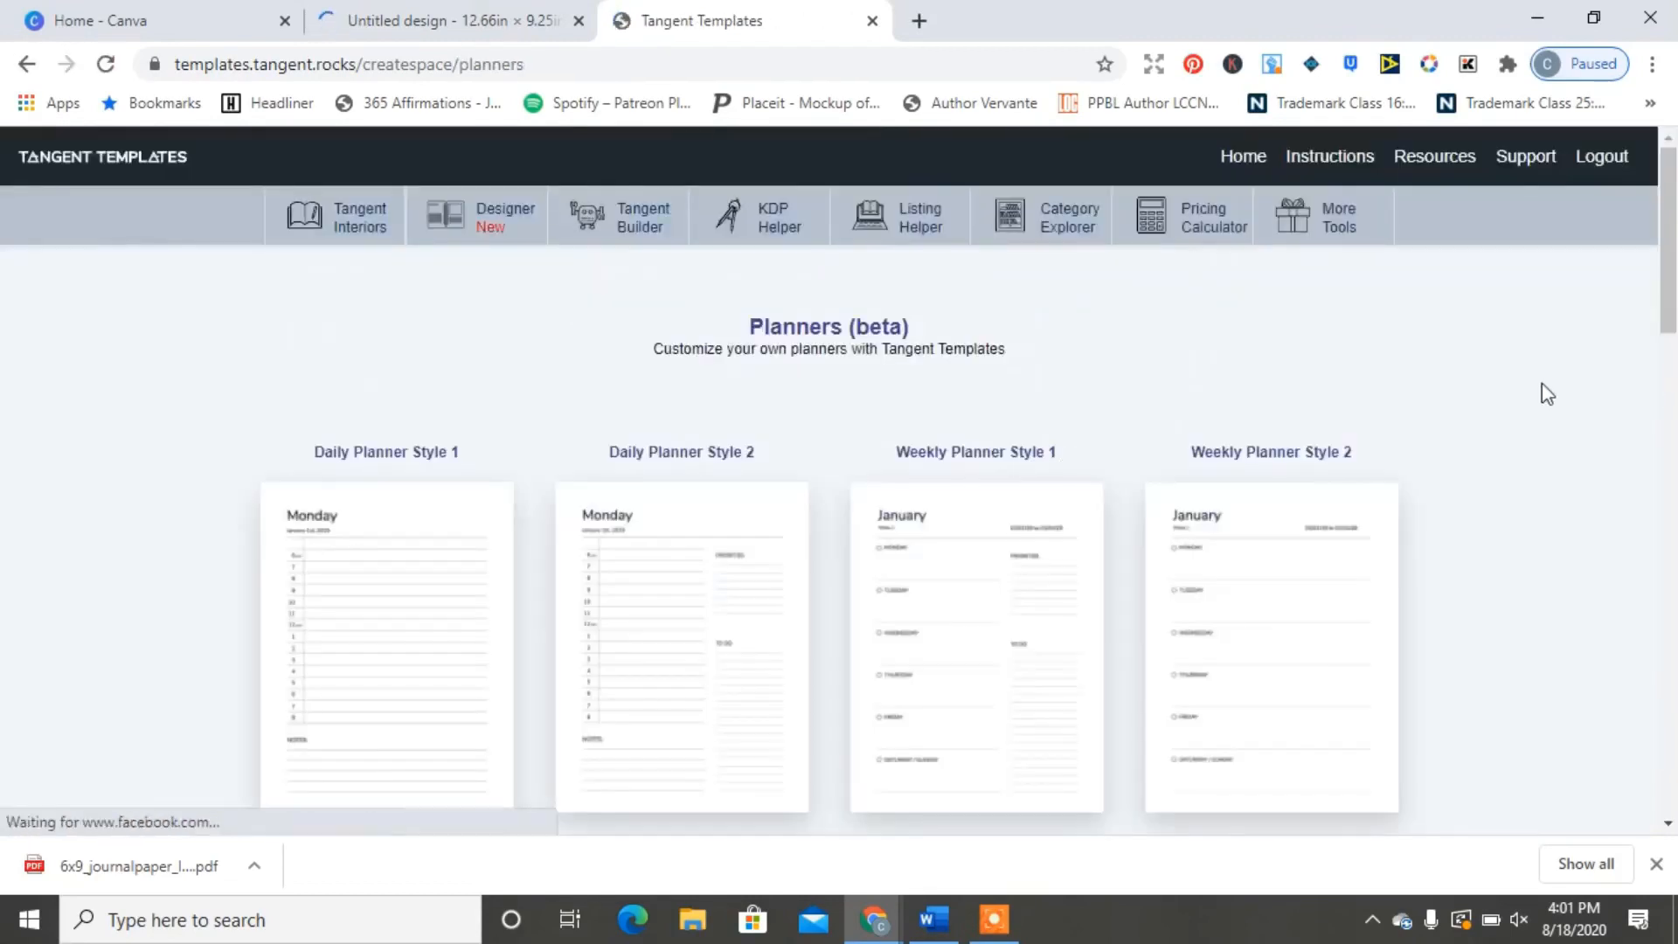
{"action": "scroll", "coordinate": [1547, 393], "scroll_direction": "down", "scroll_amount": 6}
{"action": "left_click", "coordinate": [686, 552]}
{"action": "scroll", "coordinate": [523, 628], "scroll_direction": "down", "scroll_amount": 2}
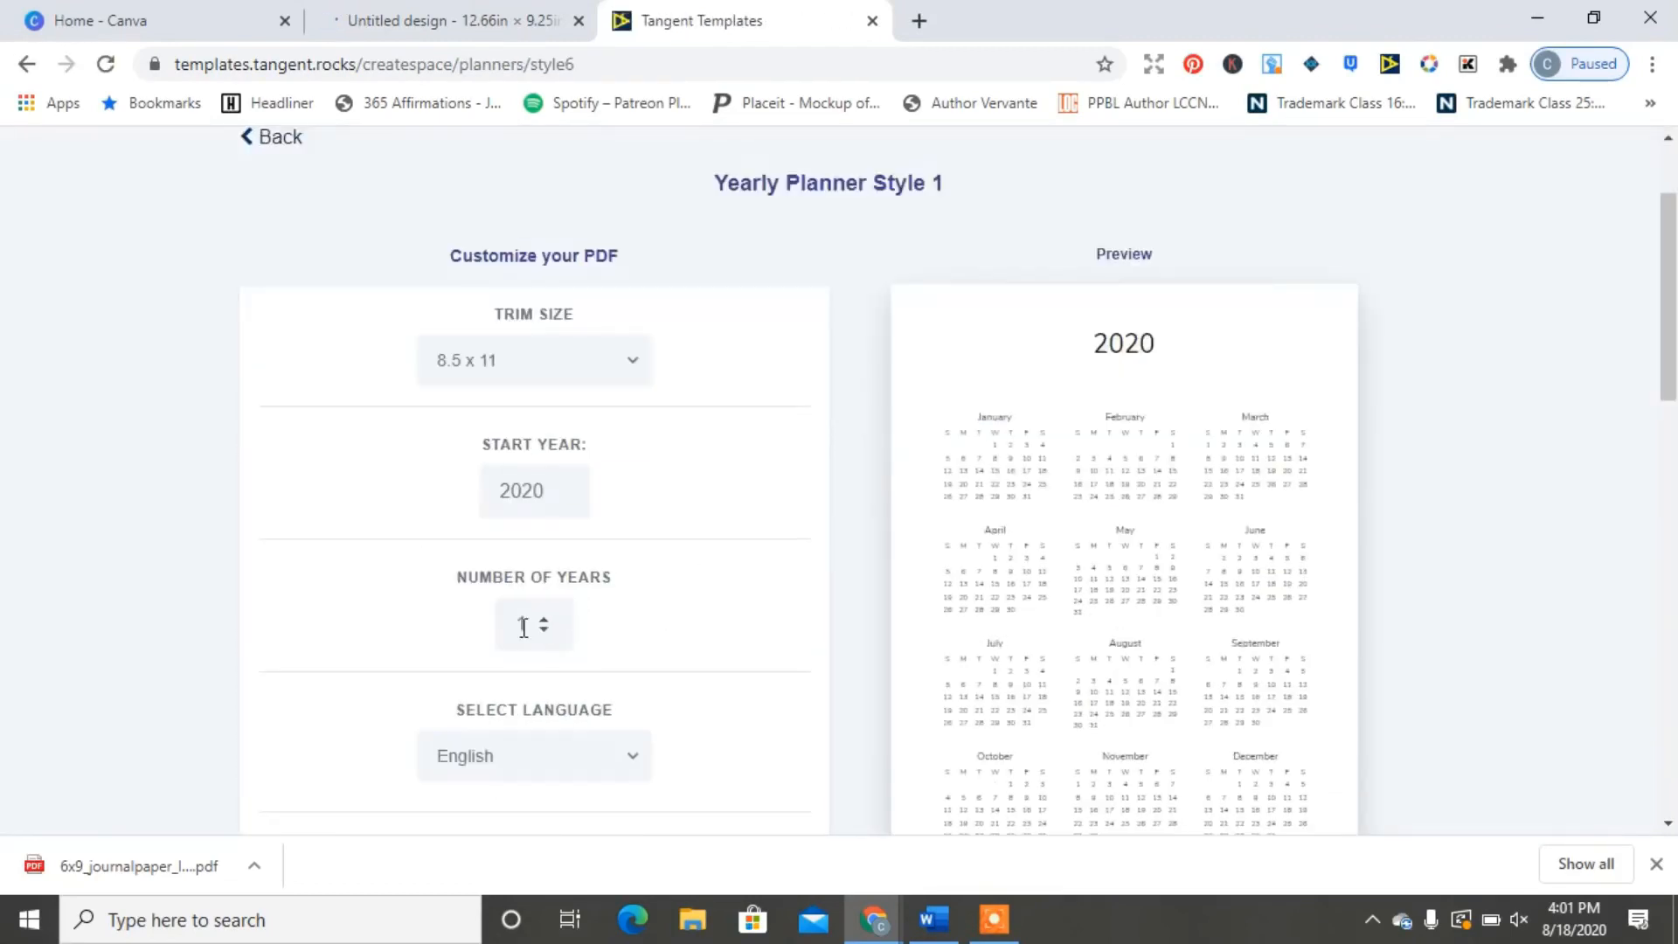
{"action": "left_click_drag", "start_coordinate": [1670, 376], "coordinate": [1670, 131]}
{"action": "left_click", "coordinate": [486, 611]}
{"action": "left_click", "coordinate": [1123, 517]}
{"action": "left_click", "coordinate": [271, 295]}
Open Monthly Planner Style 1 and set its length to 24 months.
{"action": "scroll", "coordinate": [288, 483], "scroll_direction": "down", "scroll_amount": 6}
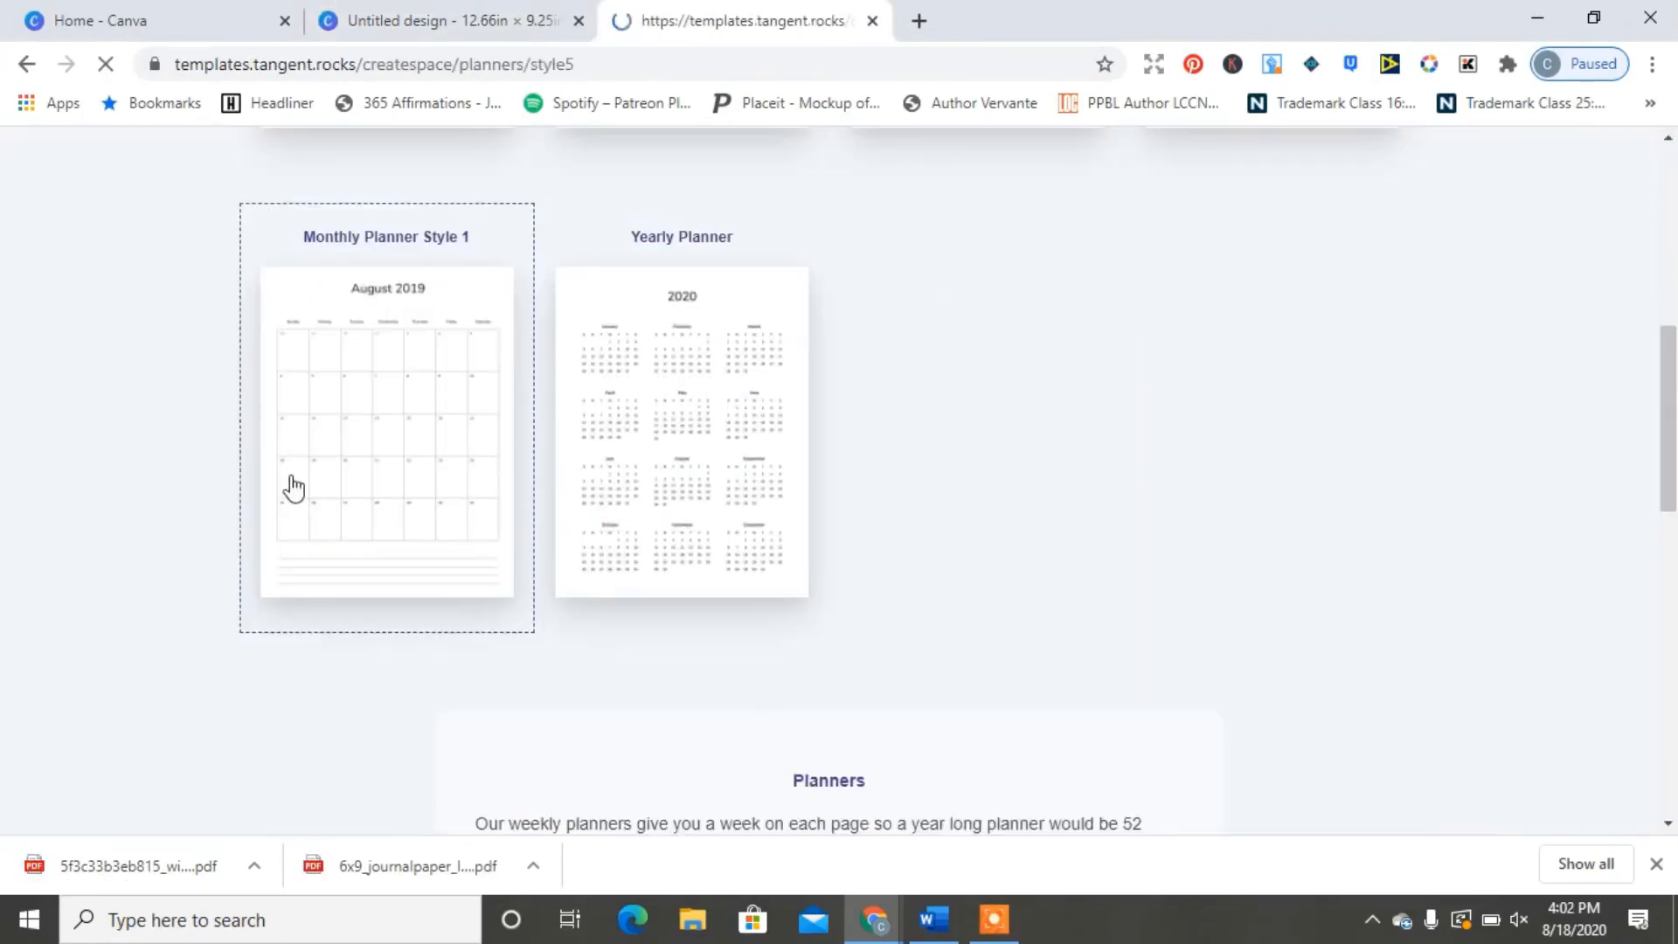
{"action": "left_click", "coordinate": [288, 483]}
{"action": "left_click", "coordinate": [566, 662]}
{"action": "left_click_drag", "start_coordinate": [1670, 254], "coordinate": [1673, 453]}
{"action": "double_click", "coordinate": [532, 534]}
{"action": "type", "text": "24"}
{"action": "left_click", "coordinate": [527, 513]}
Download the monthly planner PDF and look up its Canva cover dimensions for Cream paper.
{"action": "left_click", "coordinate": [1192, 600]}
{"action": "left_click", "coordinate": [1175, 428]}
{"action": "left_click", "coordinate": [1127, 482]}
{"action": "left_click", "coordinate": [1113, 556]}
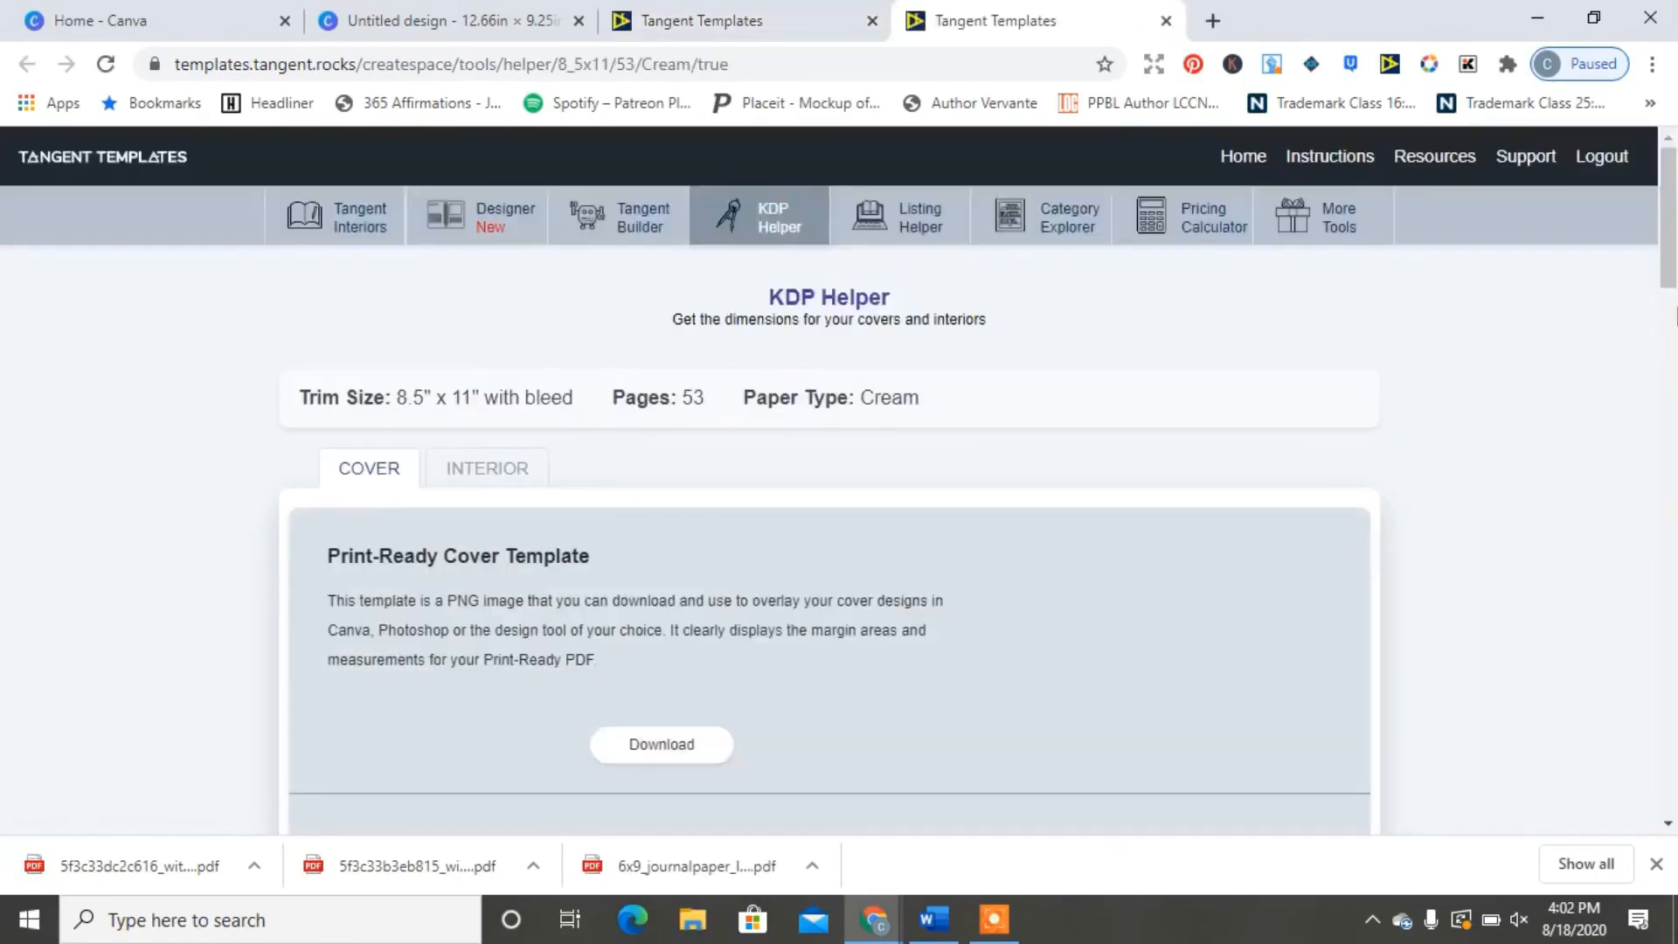
{"action": "left_click_drag", "start_coordinate": [1675, 223], "coordinate": [1677, 294]}
{"action": "scroll", "coordinate": [701, 327], "scroll_direction": "down", "scroll_amount": 14}
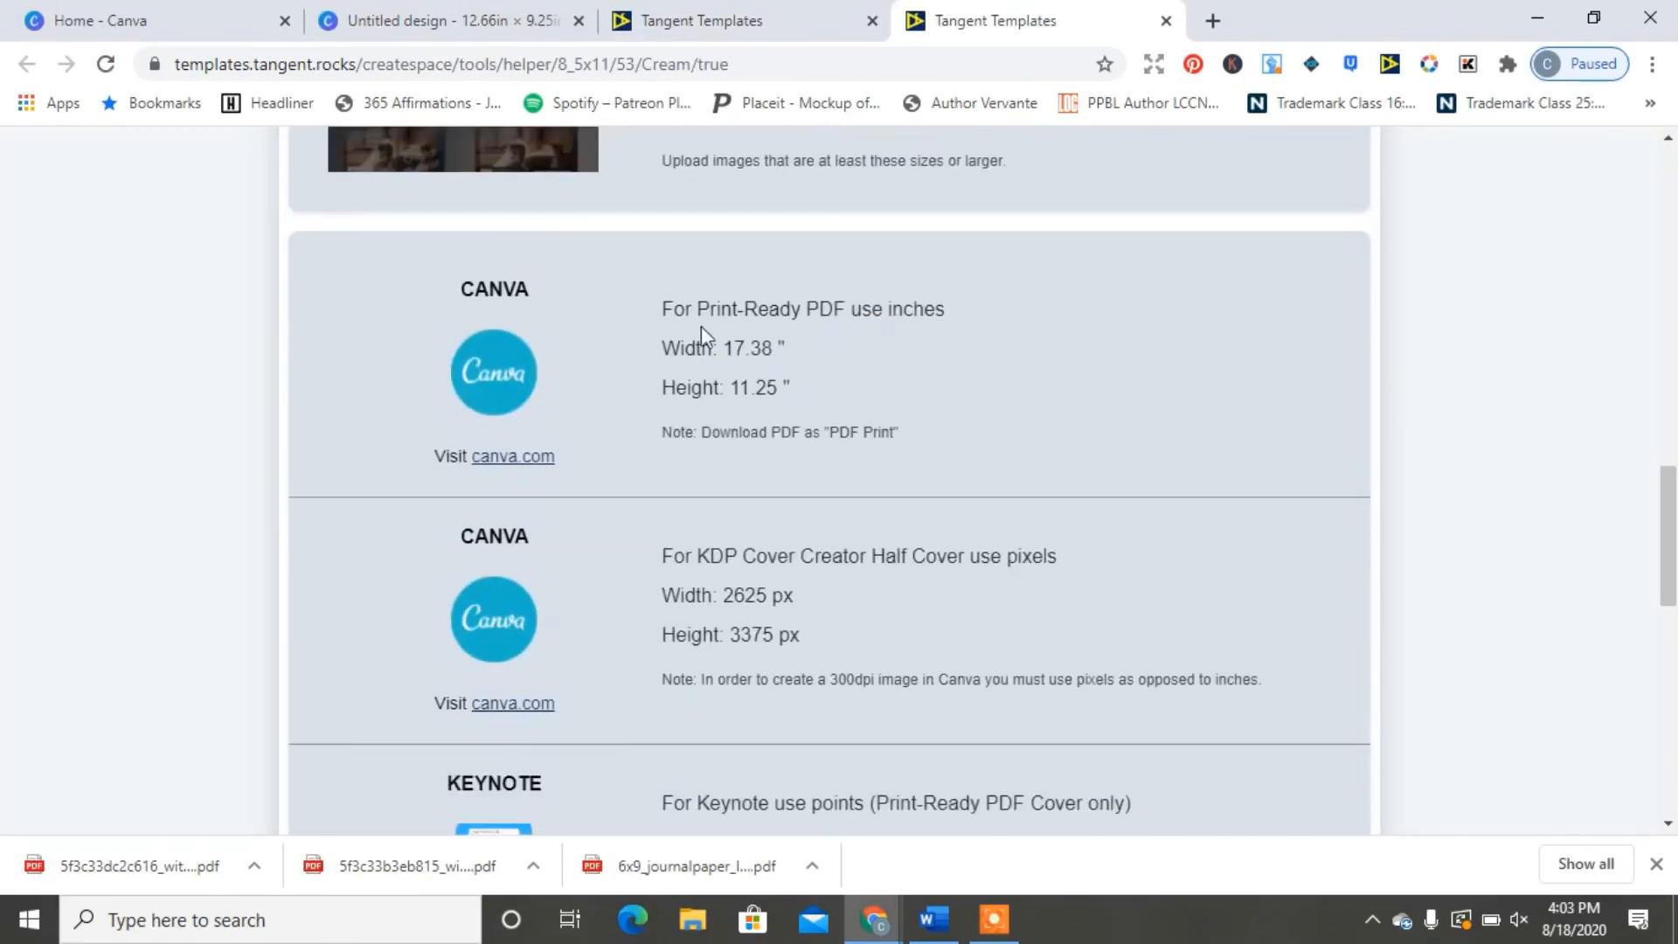
Switch to Canva and create a new custom design 17.38 in wide and 11.25 in high.
{"action": "left_click", "coordinate": [149, 12]}
{"action": "left_click_drag", "start_coordinate": [1217, 303], "coordinate": [1155, 304]}
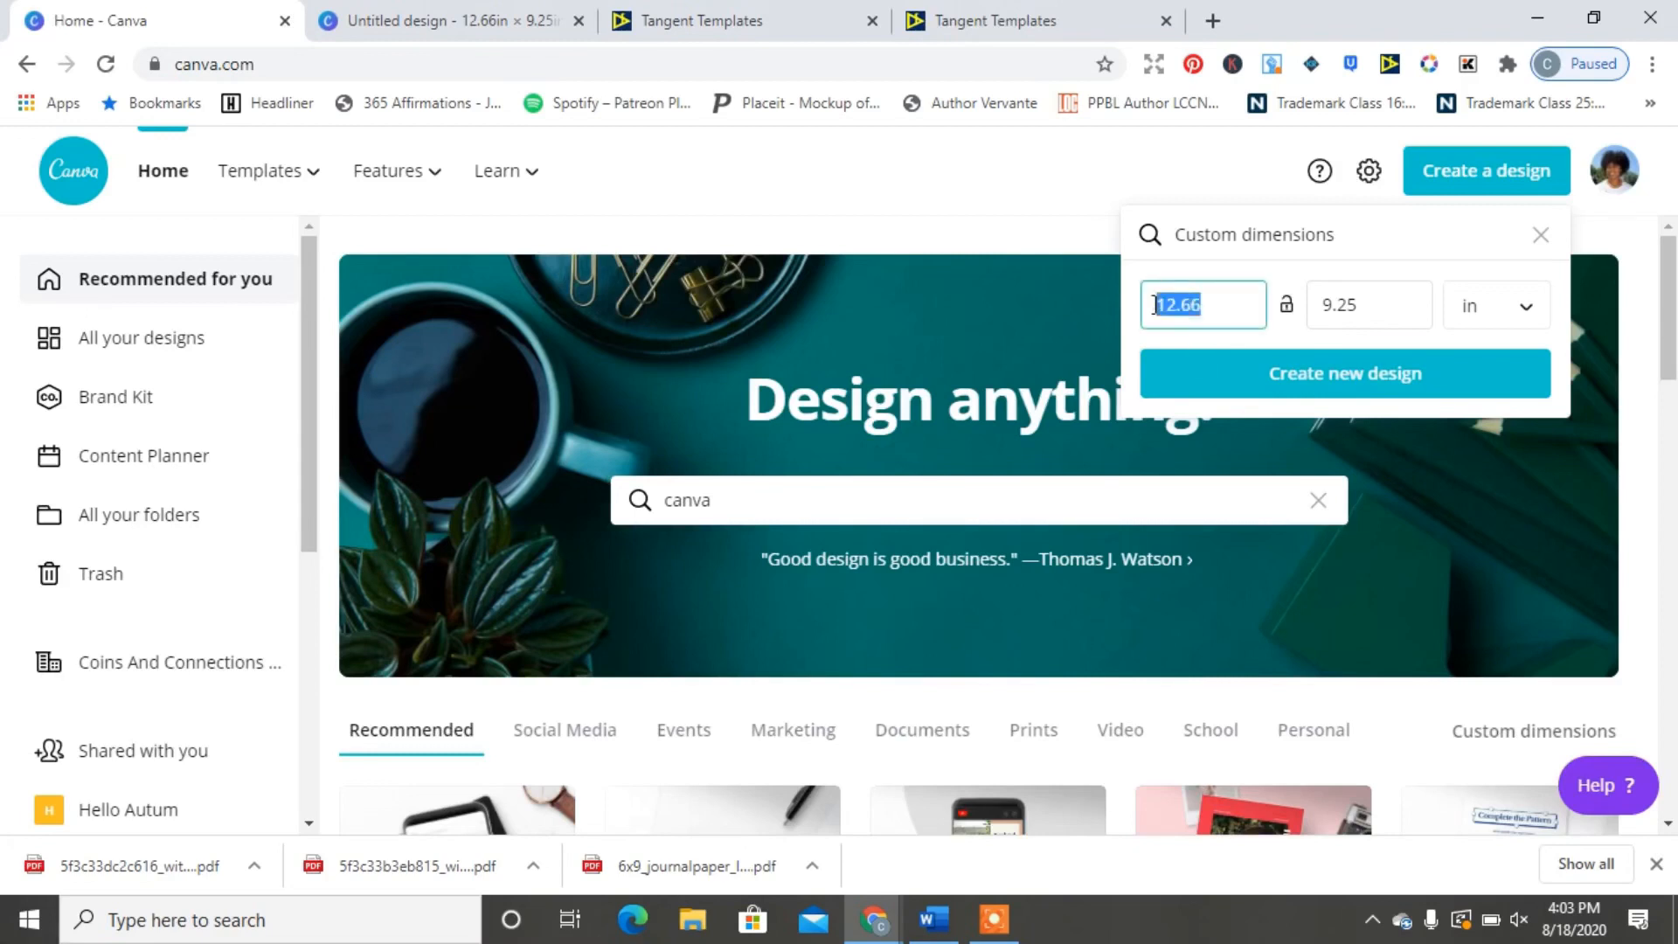
{"action": "type", "text": "17.38"}
{"action": "left_click", "coordinate": [1016, 17]}
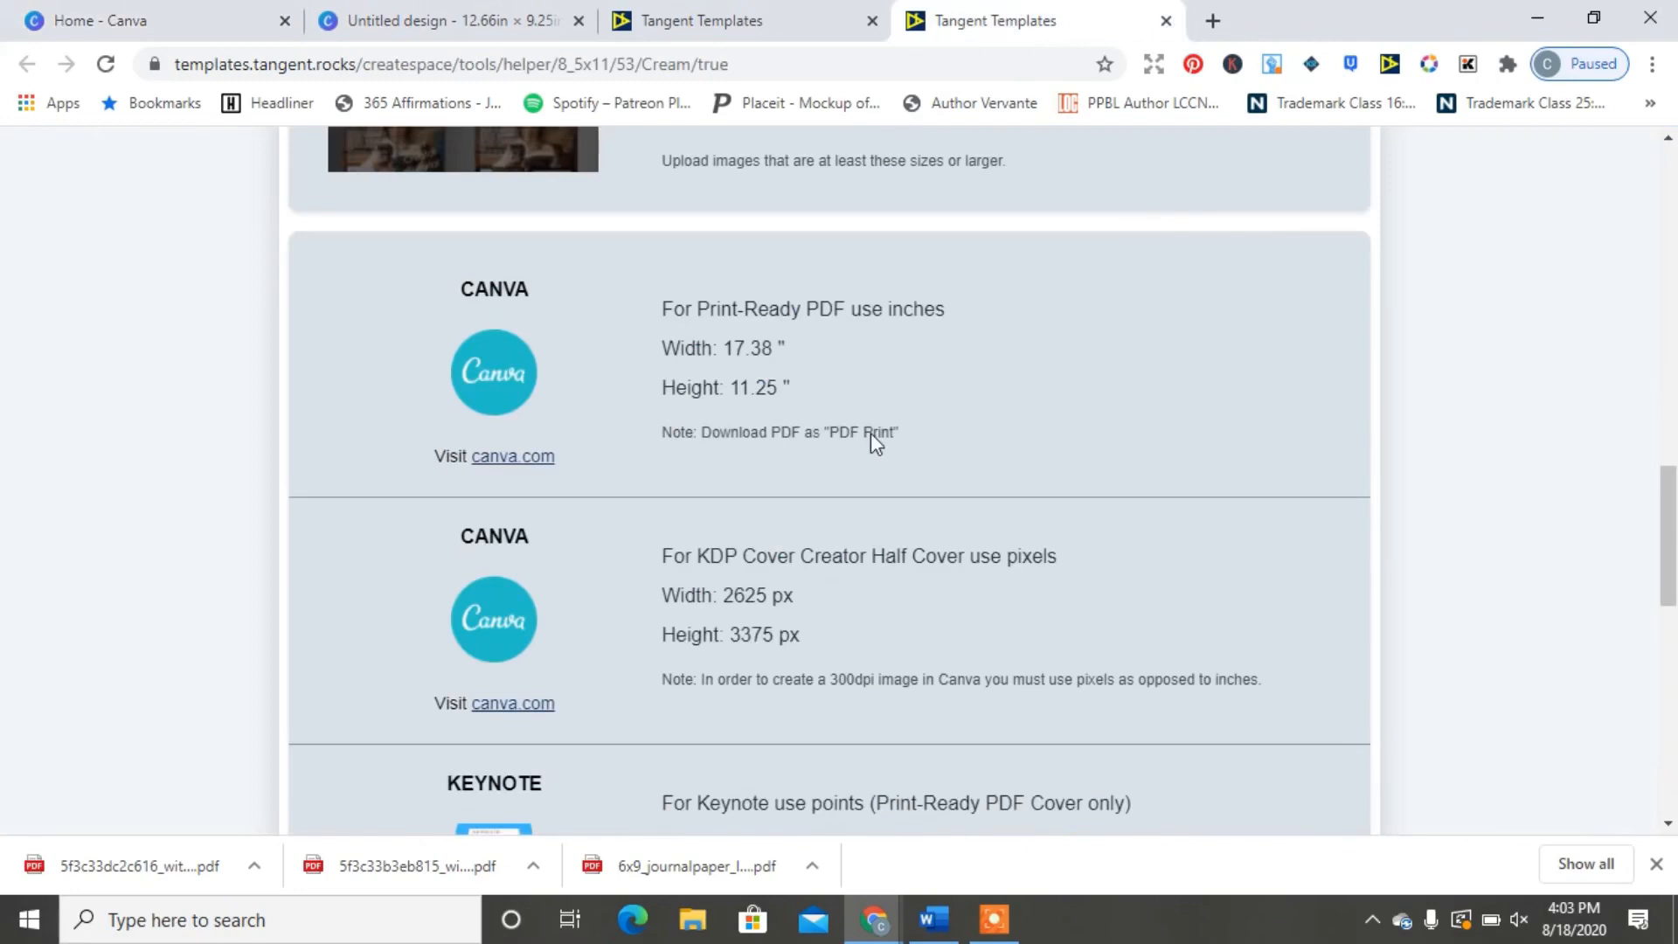
{"action": "left_click", "coordinate": [150, 13]}
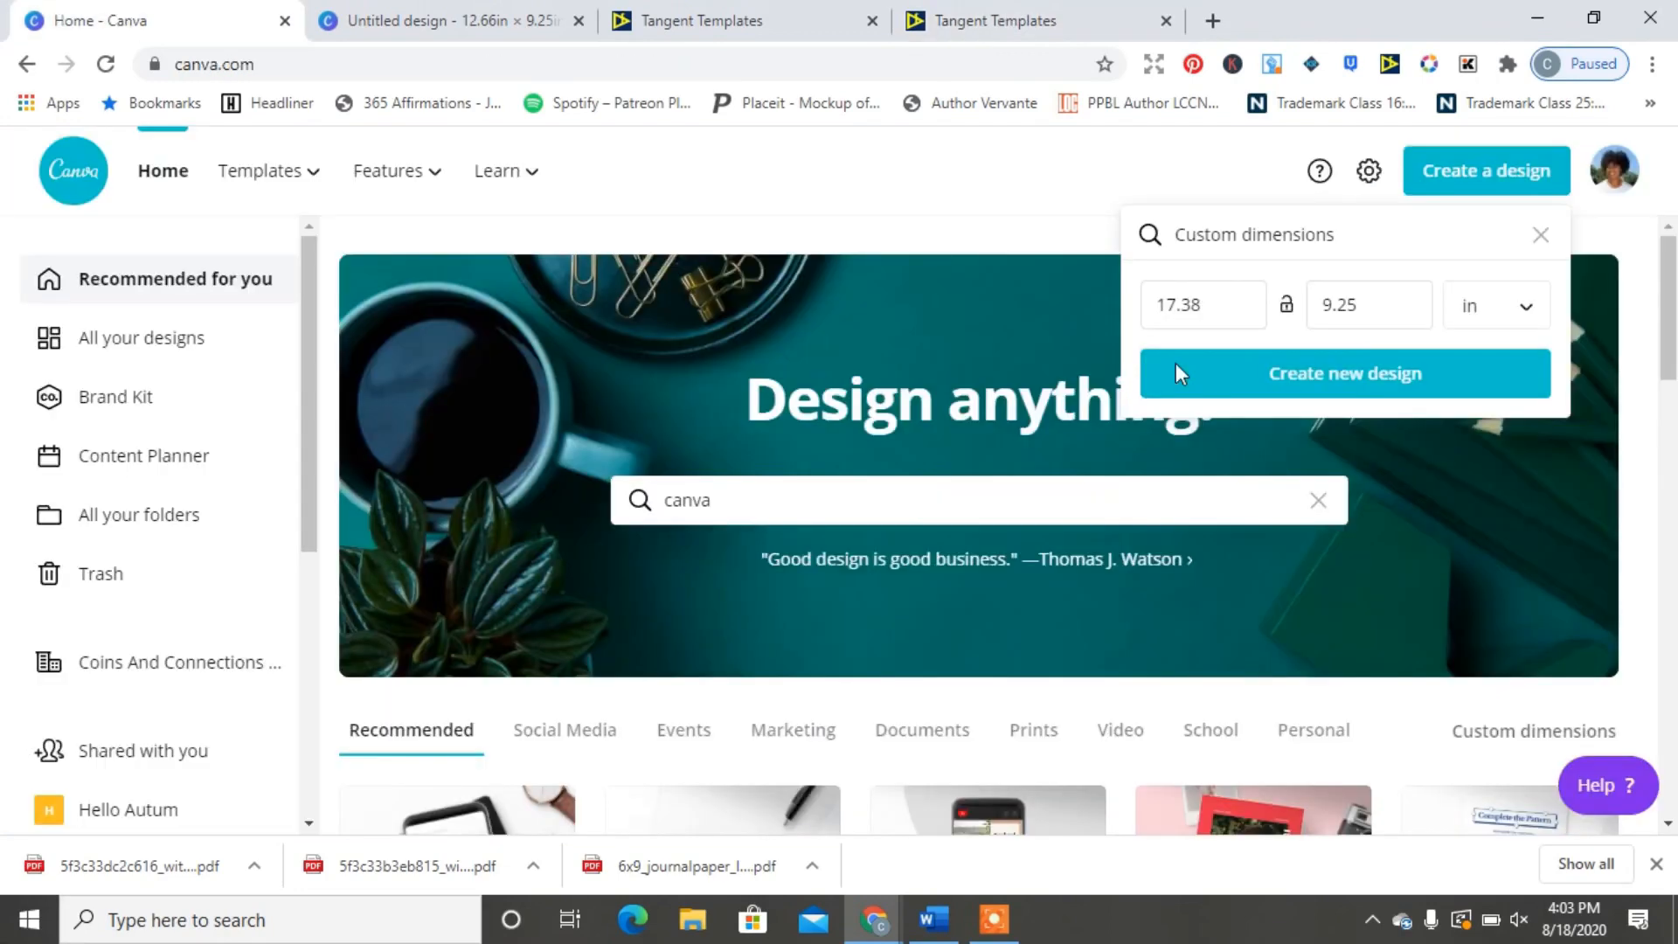
{"action": "left_click", "coordinate": [1330, 307]}
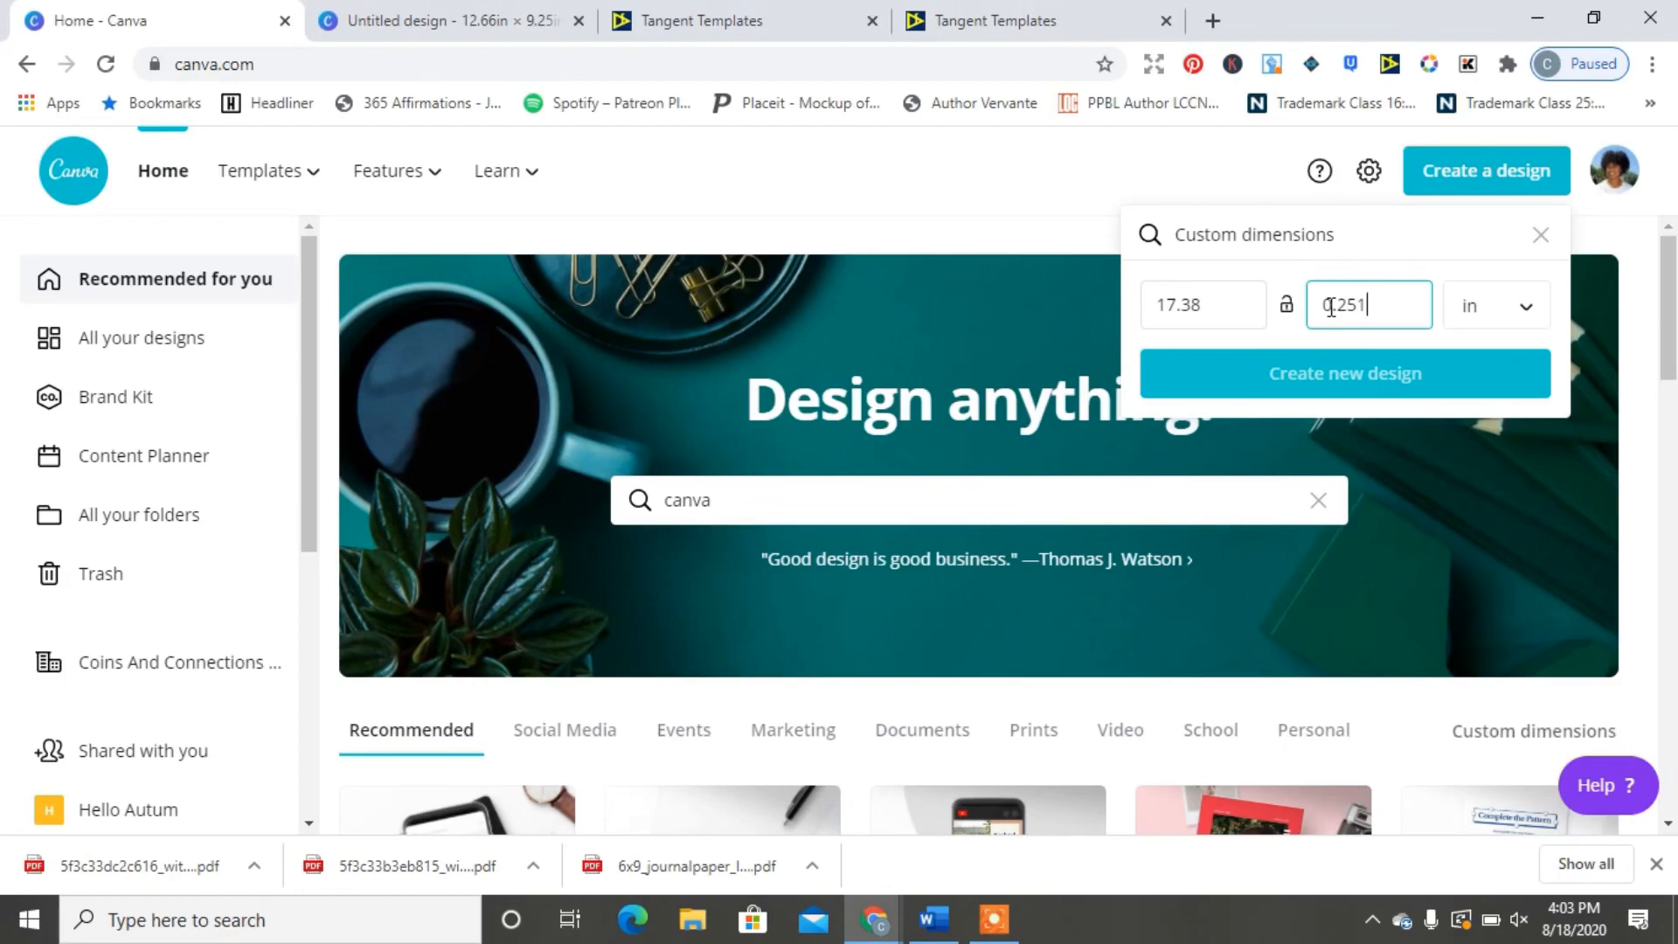
{"action": "type", "text": "11"}
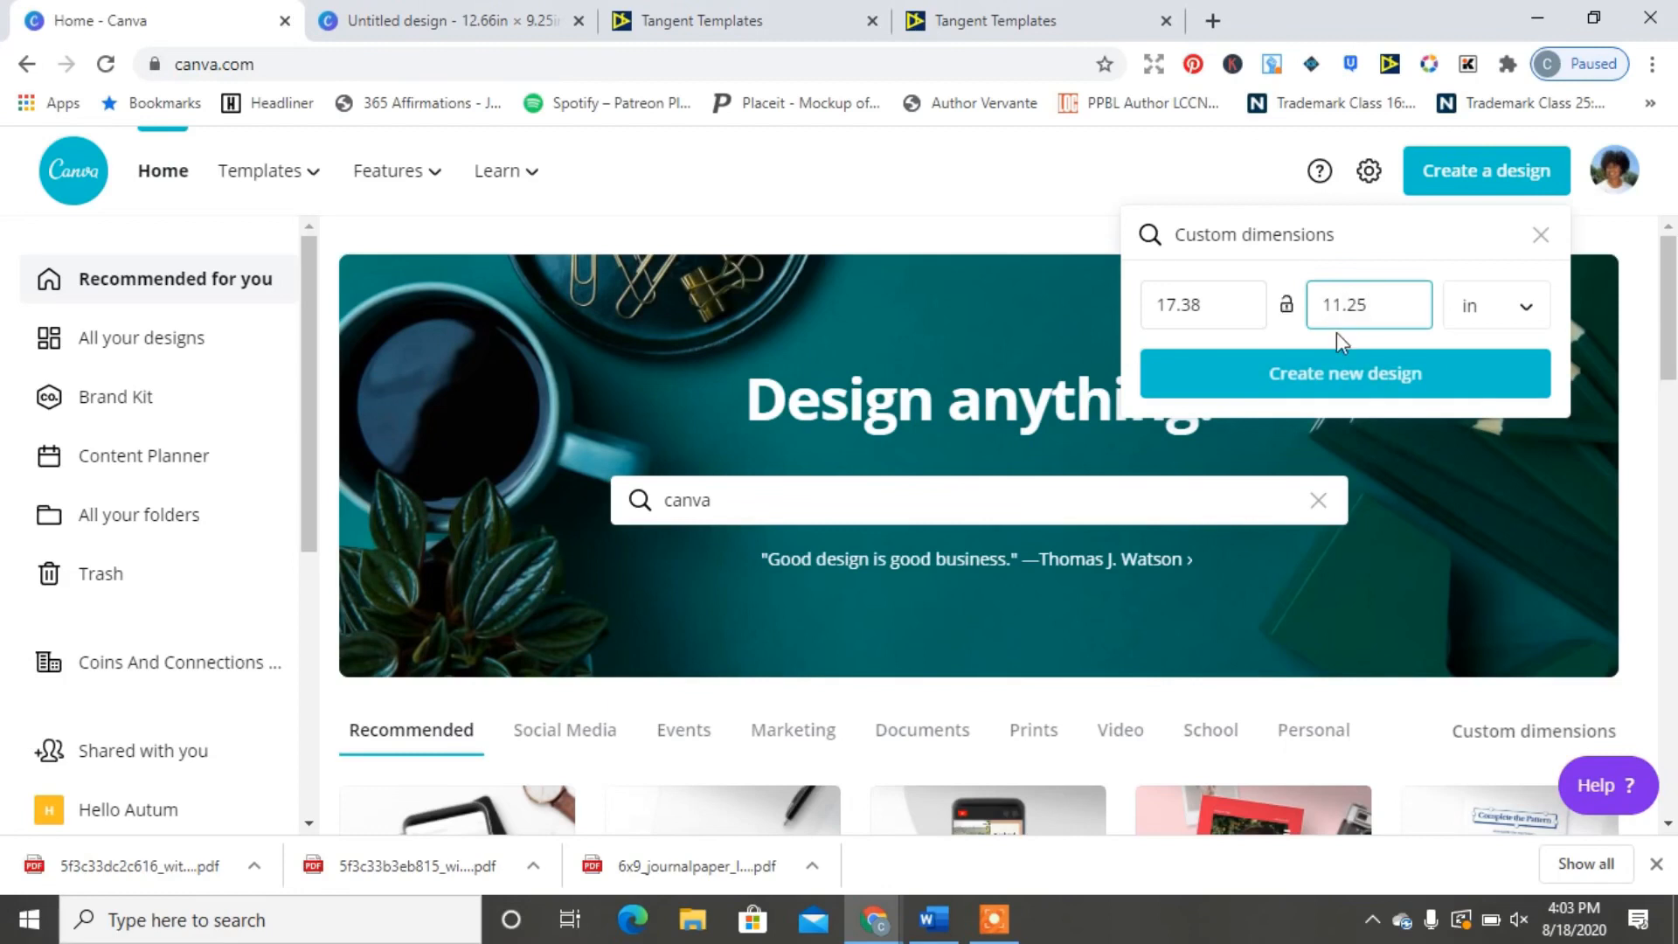
{"action": "left_click", "coordinate": [1342, 377]}
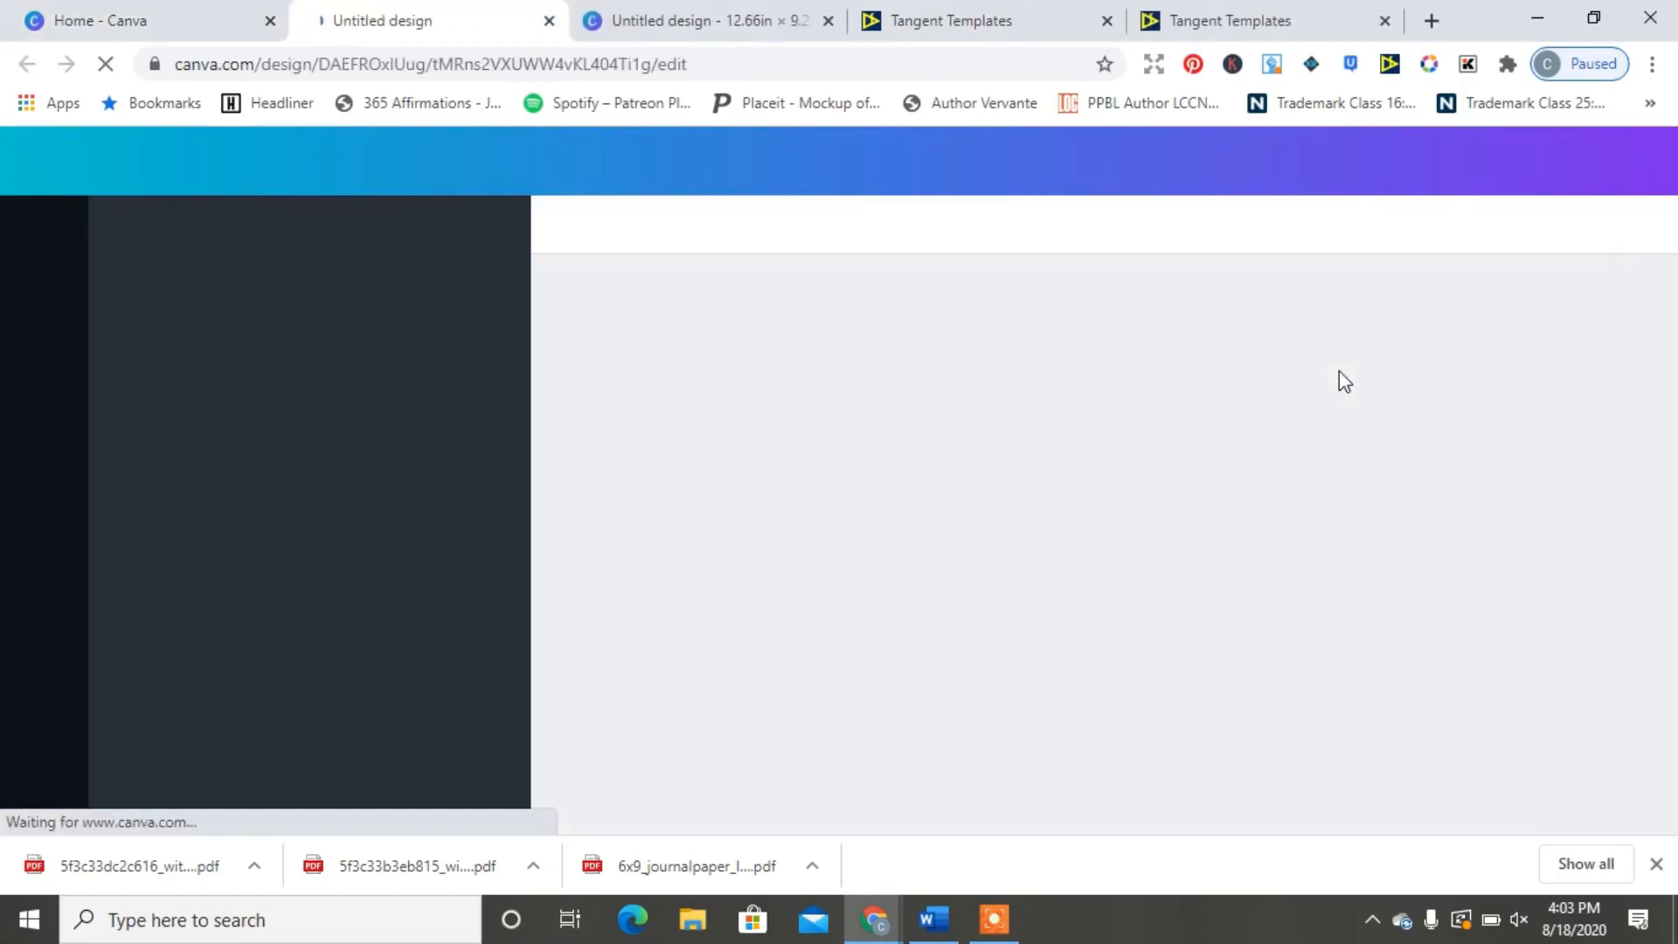
Go to smallpdf.com in the Tangent Templates tab and open the Merge PDF tool.
{"action": "left_click", "coordinate": [1237, 9]}
{"action": "left_click", "coordinate": [929, 64]}
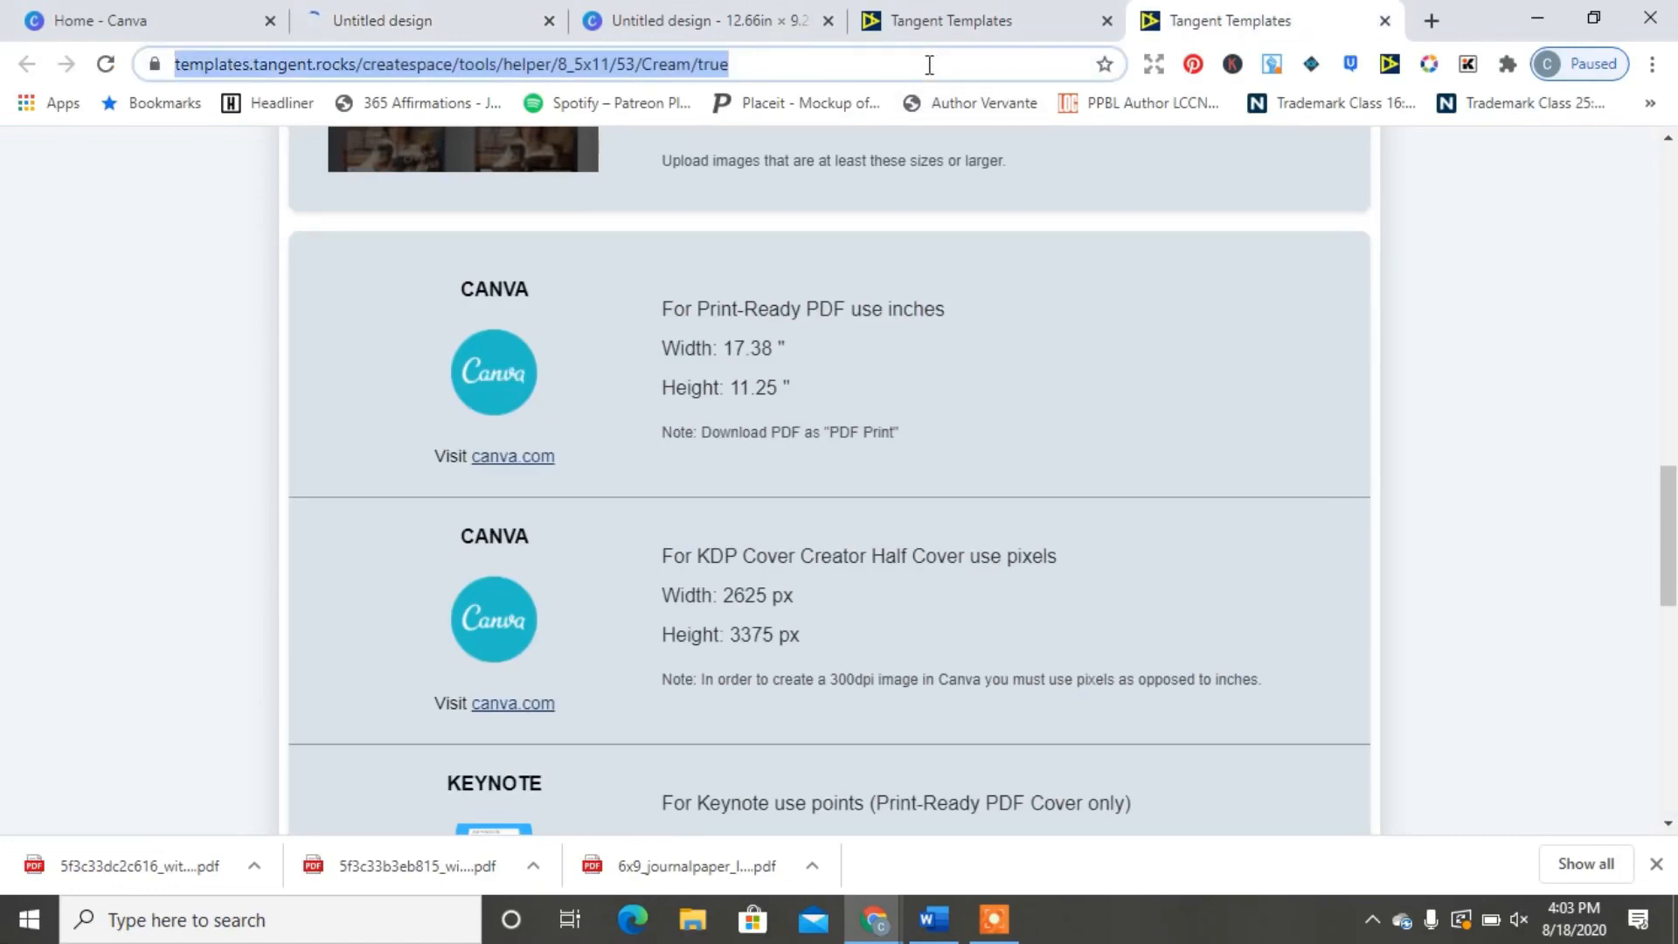
{"action": "type", "text": "smallpdf.com"}
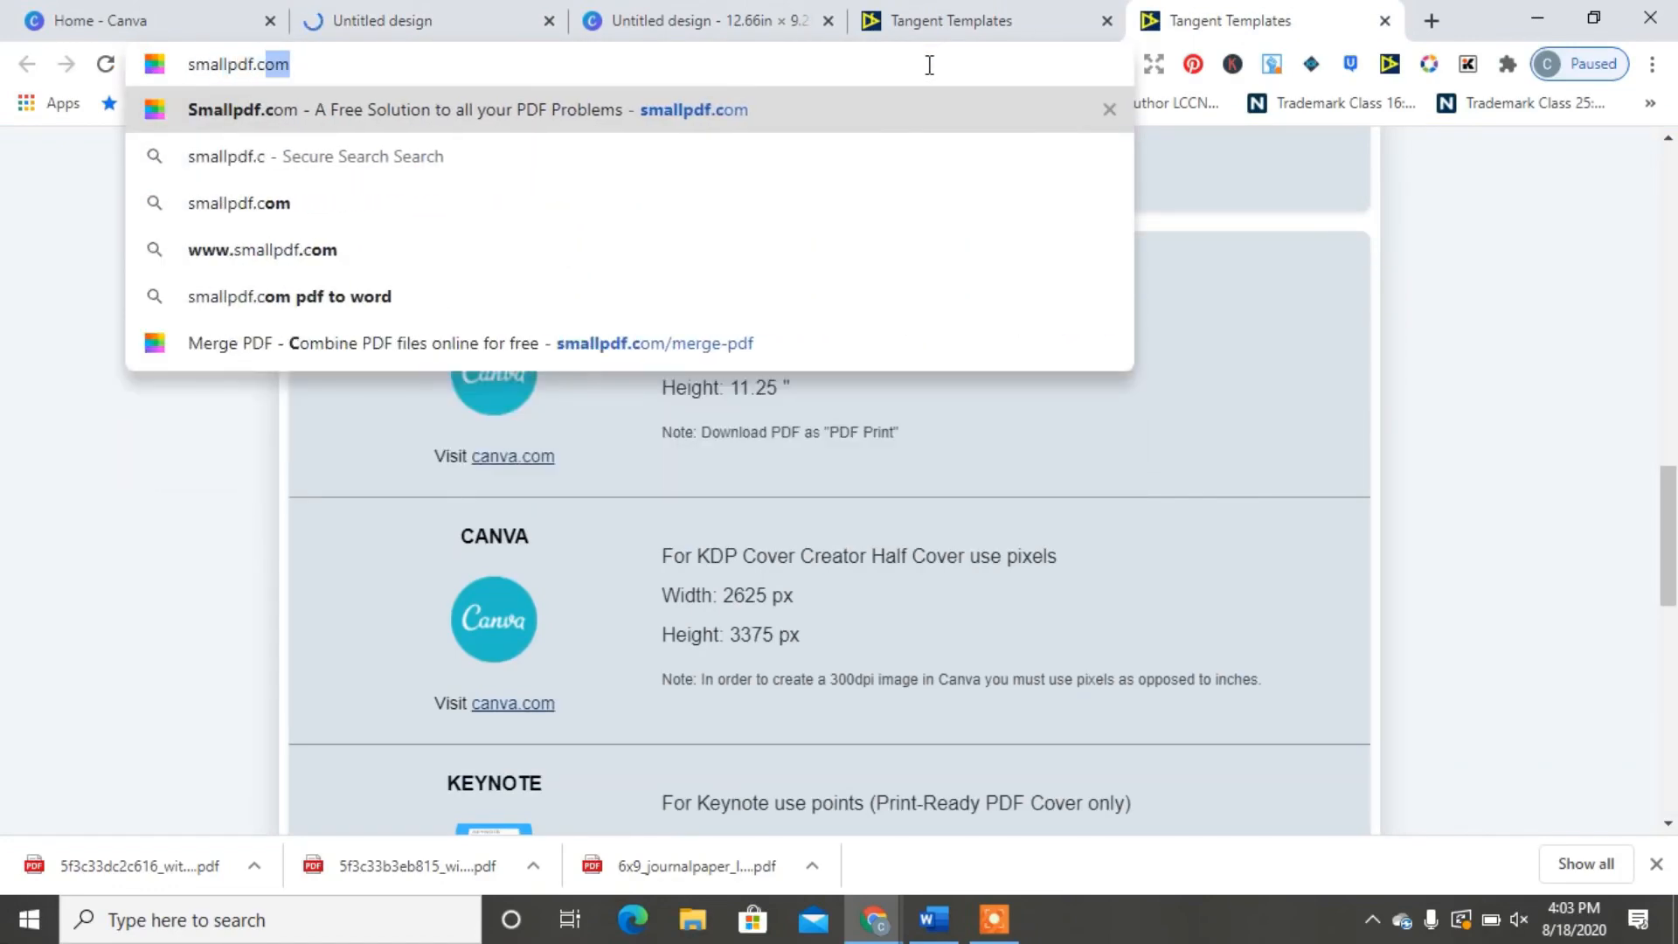
{"action": "key", "text": "Return"}
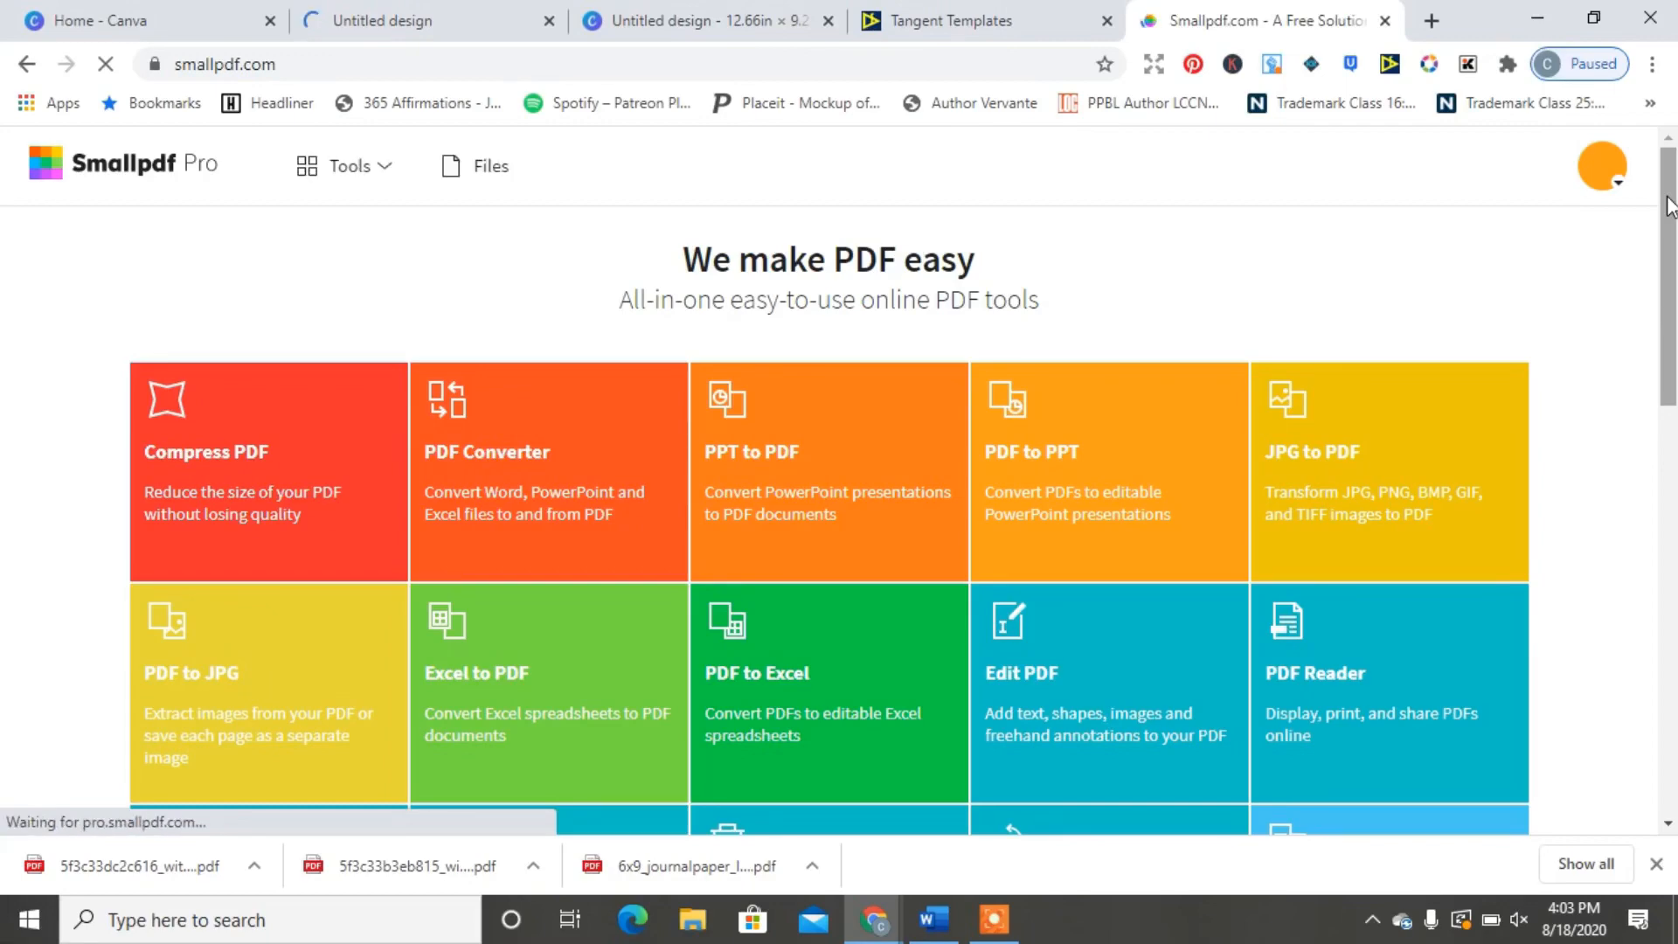
{"action": "scroll", "coordinate": [1673, 393], "scroll_direction": "down", "scroll_amount": 4}
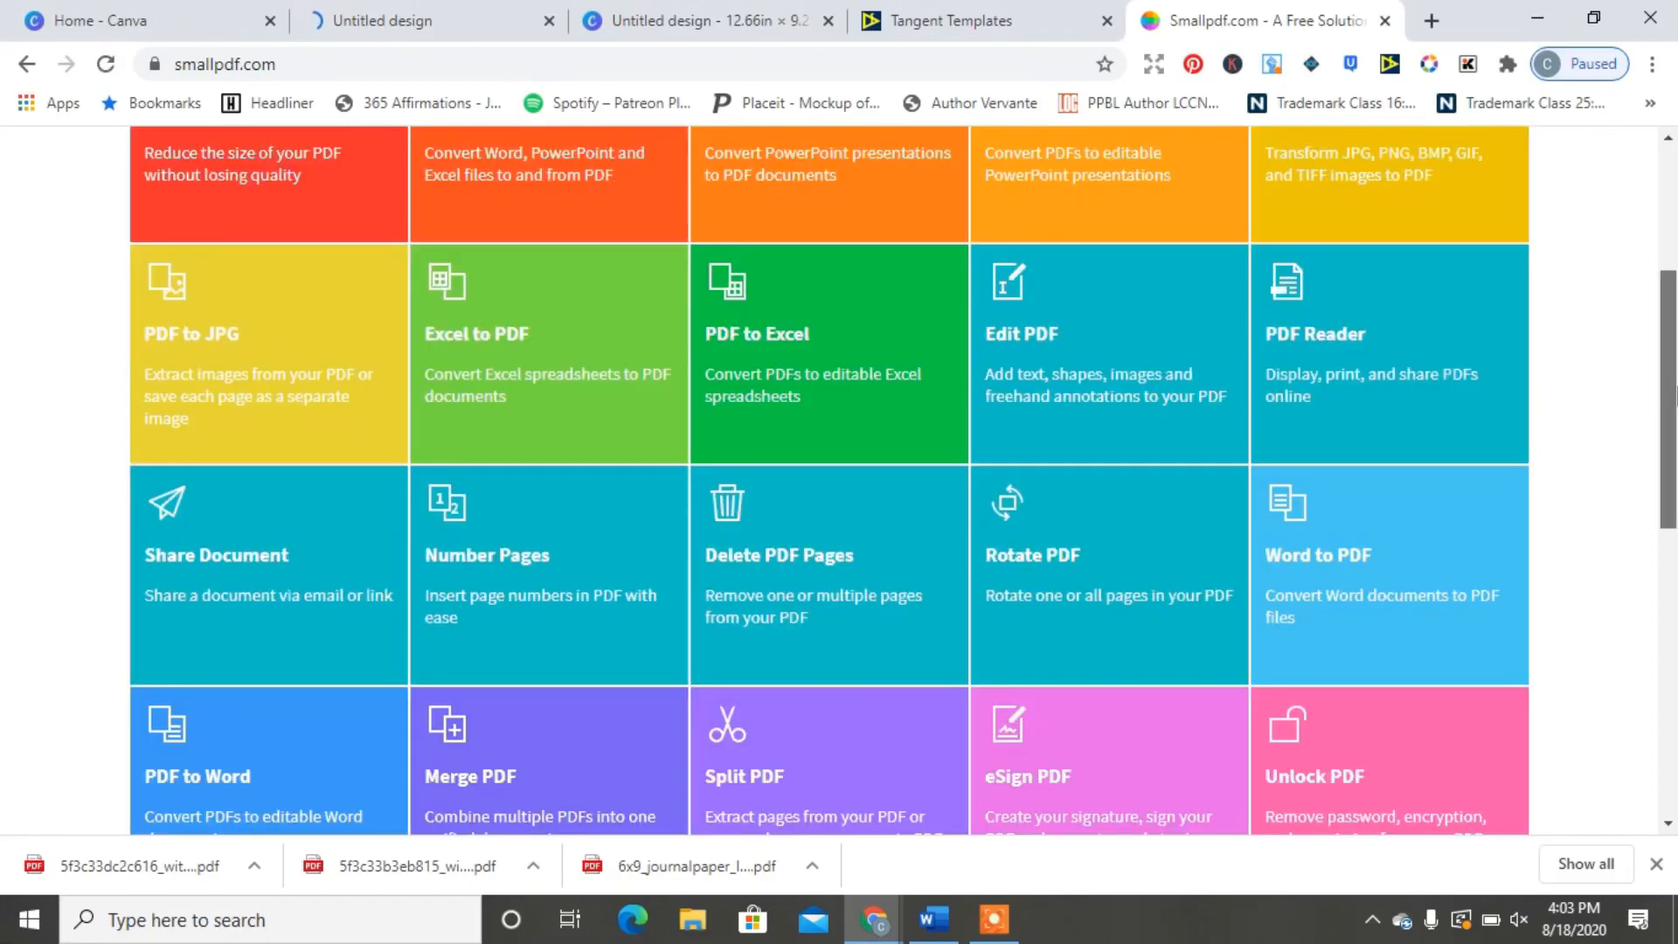
{"action": "scroll", "coordinate": [1674, 394], "scroll_direction": "down", "scroll_amount": 3}
{"action": "left_click", "coordinate": [591, 464]}
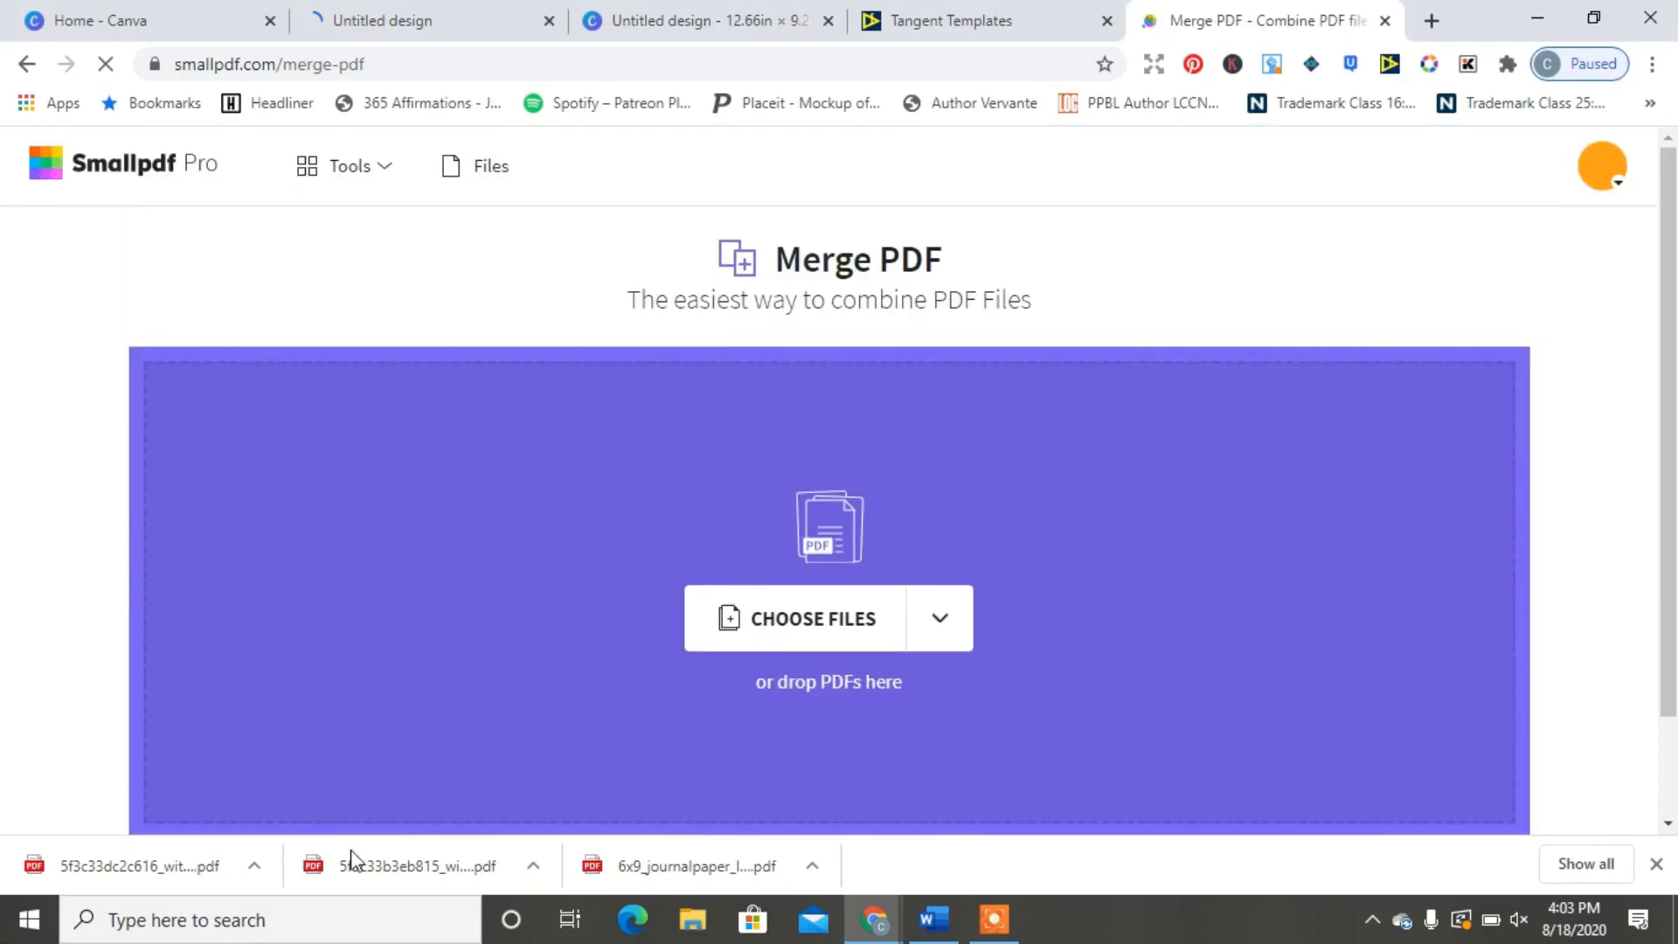
Add the downloaded yearly planner 5f3c33b3eb815_with_bleed.pdf to the merge and choose the Merge files option.
{"action": "left_click_drag", "start_coordinate": [350, 861], "coordinate": [671, 678]}
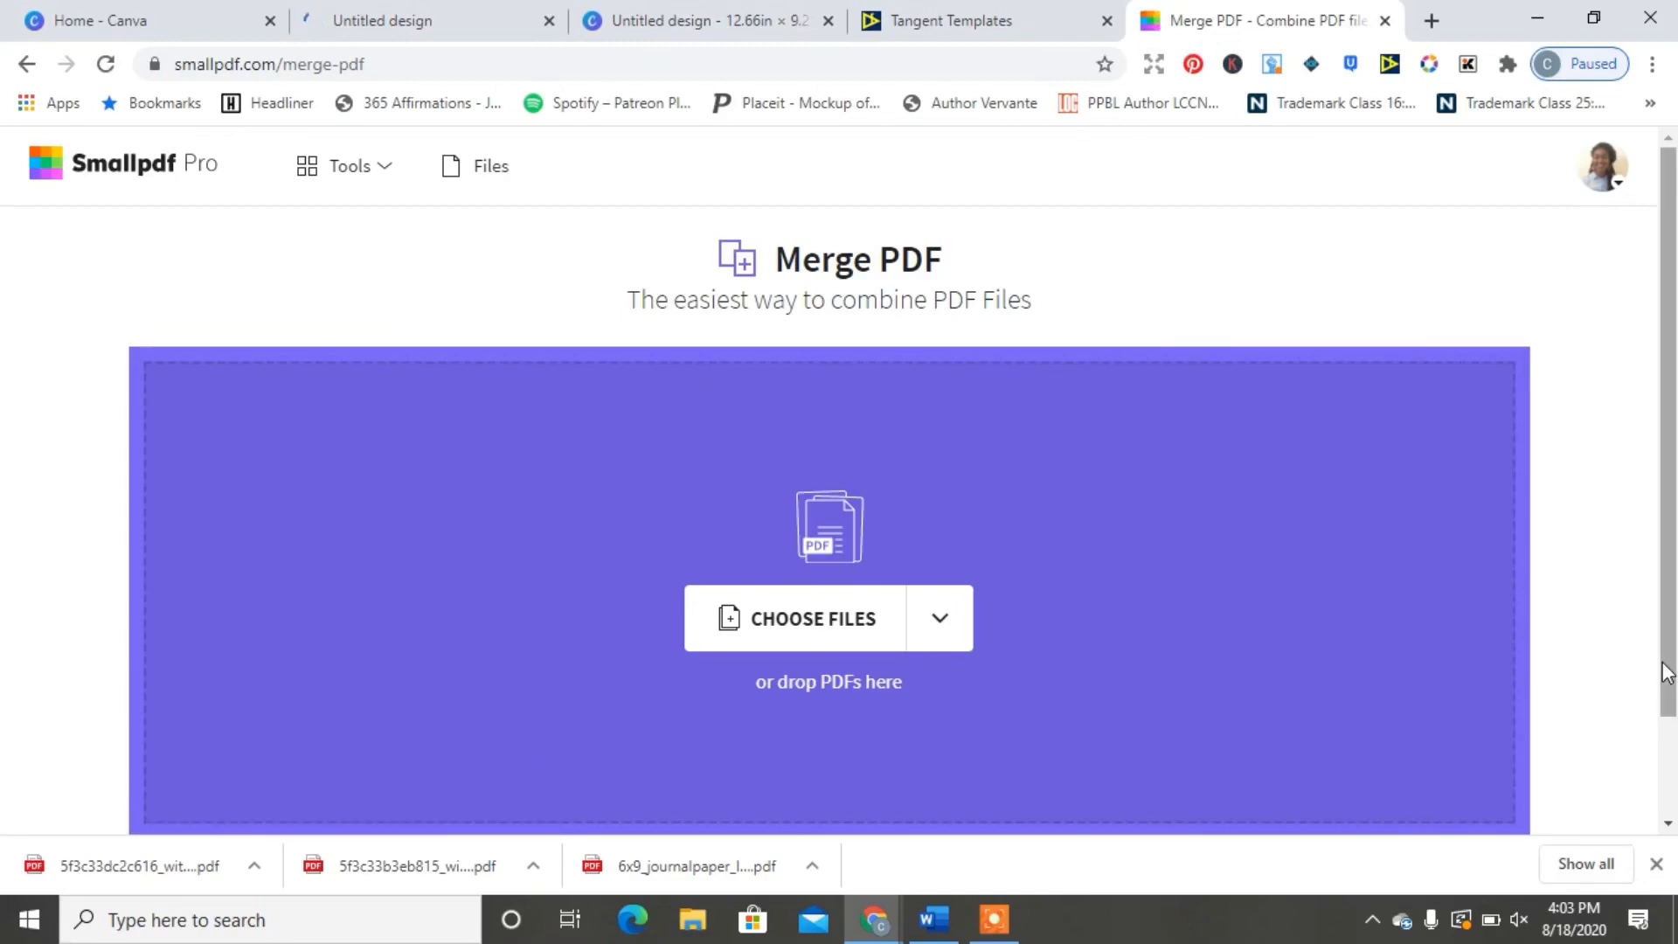
{"action": "scroll", "coordinate": [1629, 618], "scroll_direction": "down", "scroll_amount": 2}
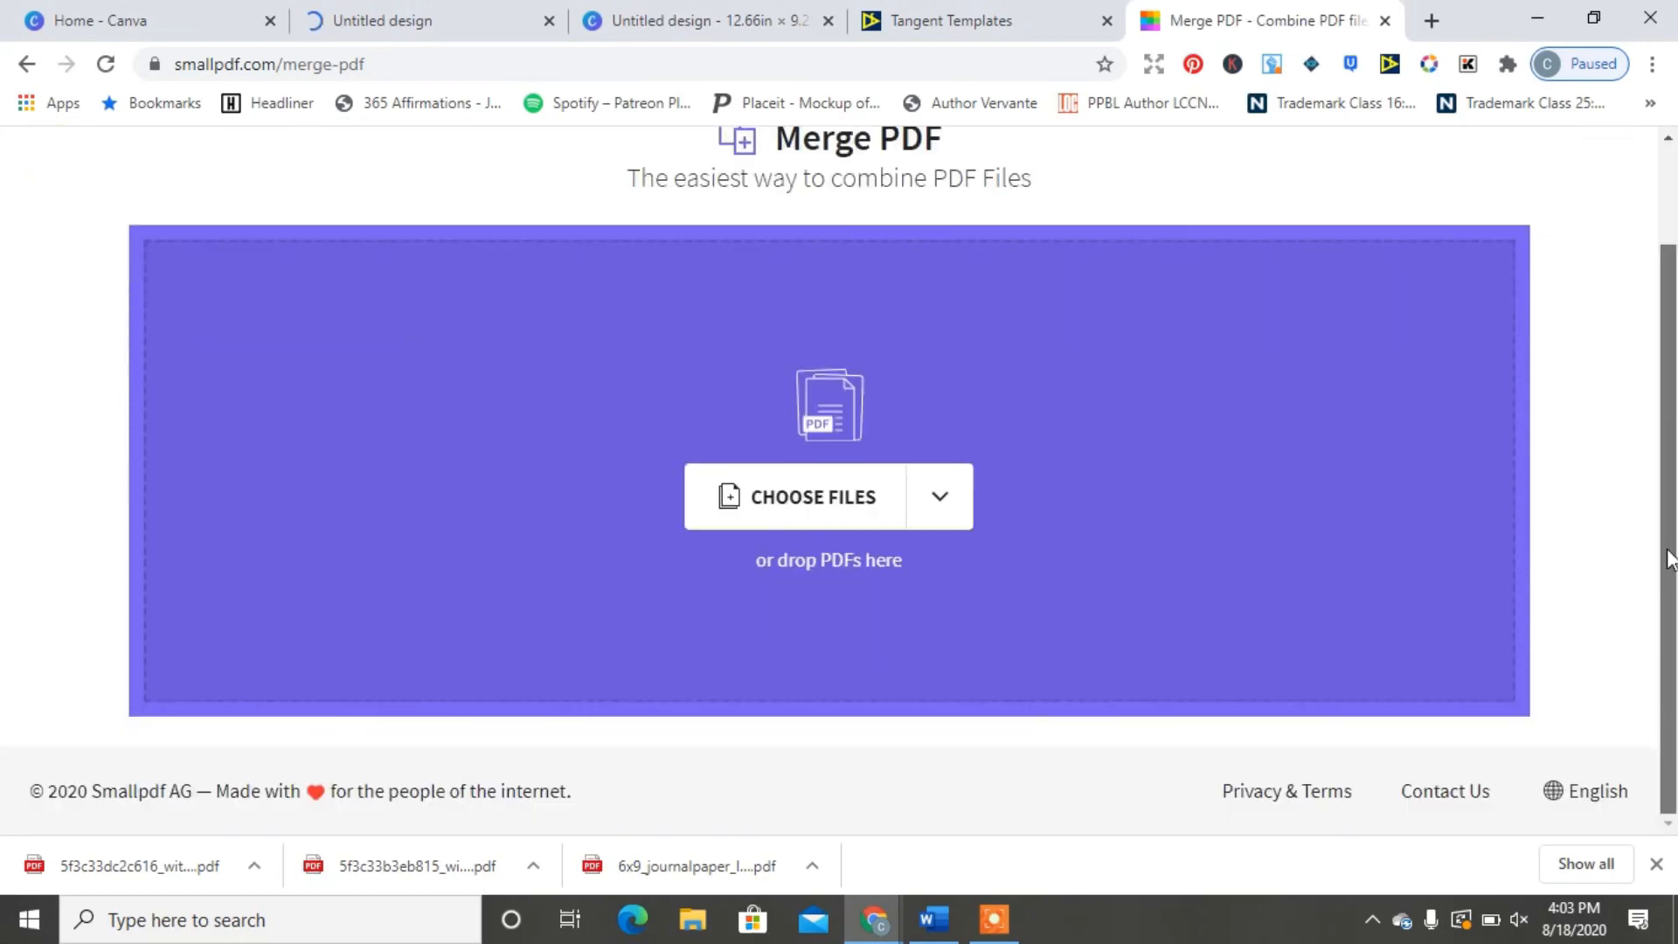
{"action": "left_click_drag", "start_coordinate": [418, 867], "coordinate": [786, 411]}
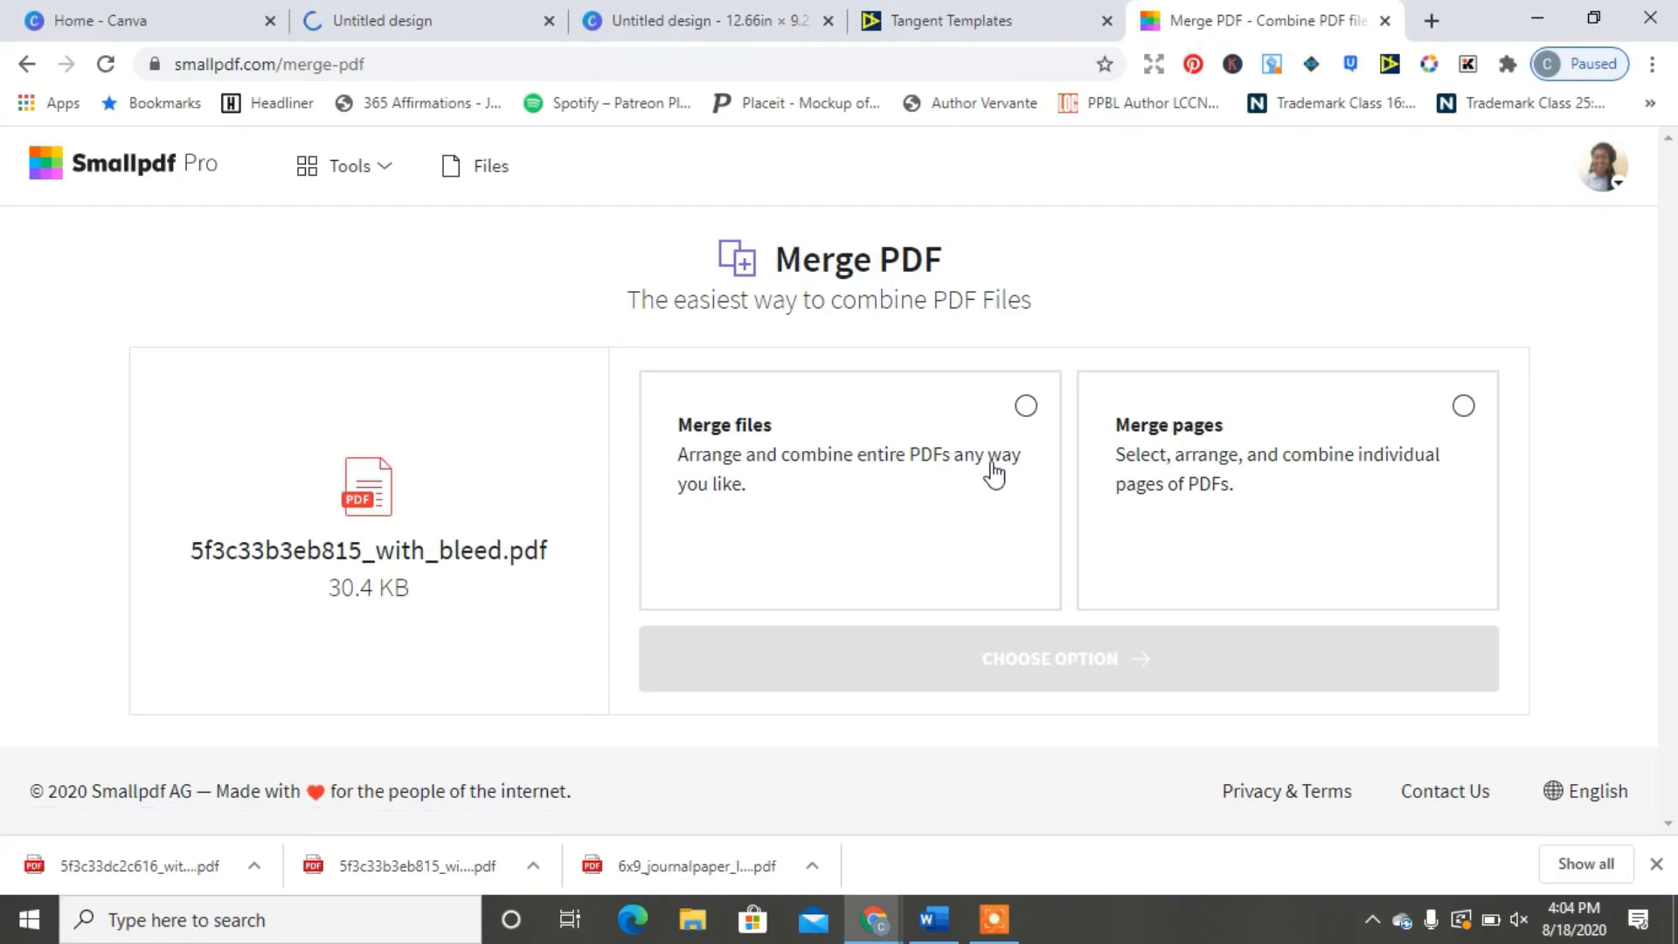
{"action": "left_click", "coordinate": [1027, 408]}
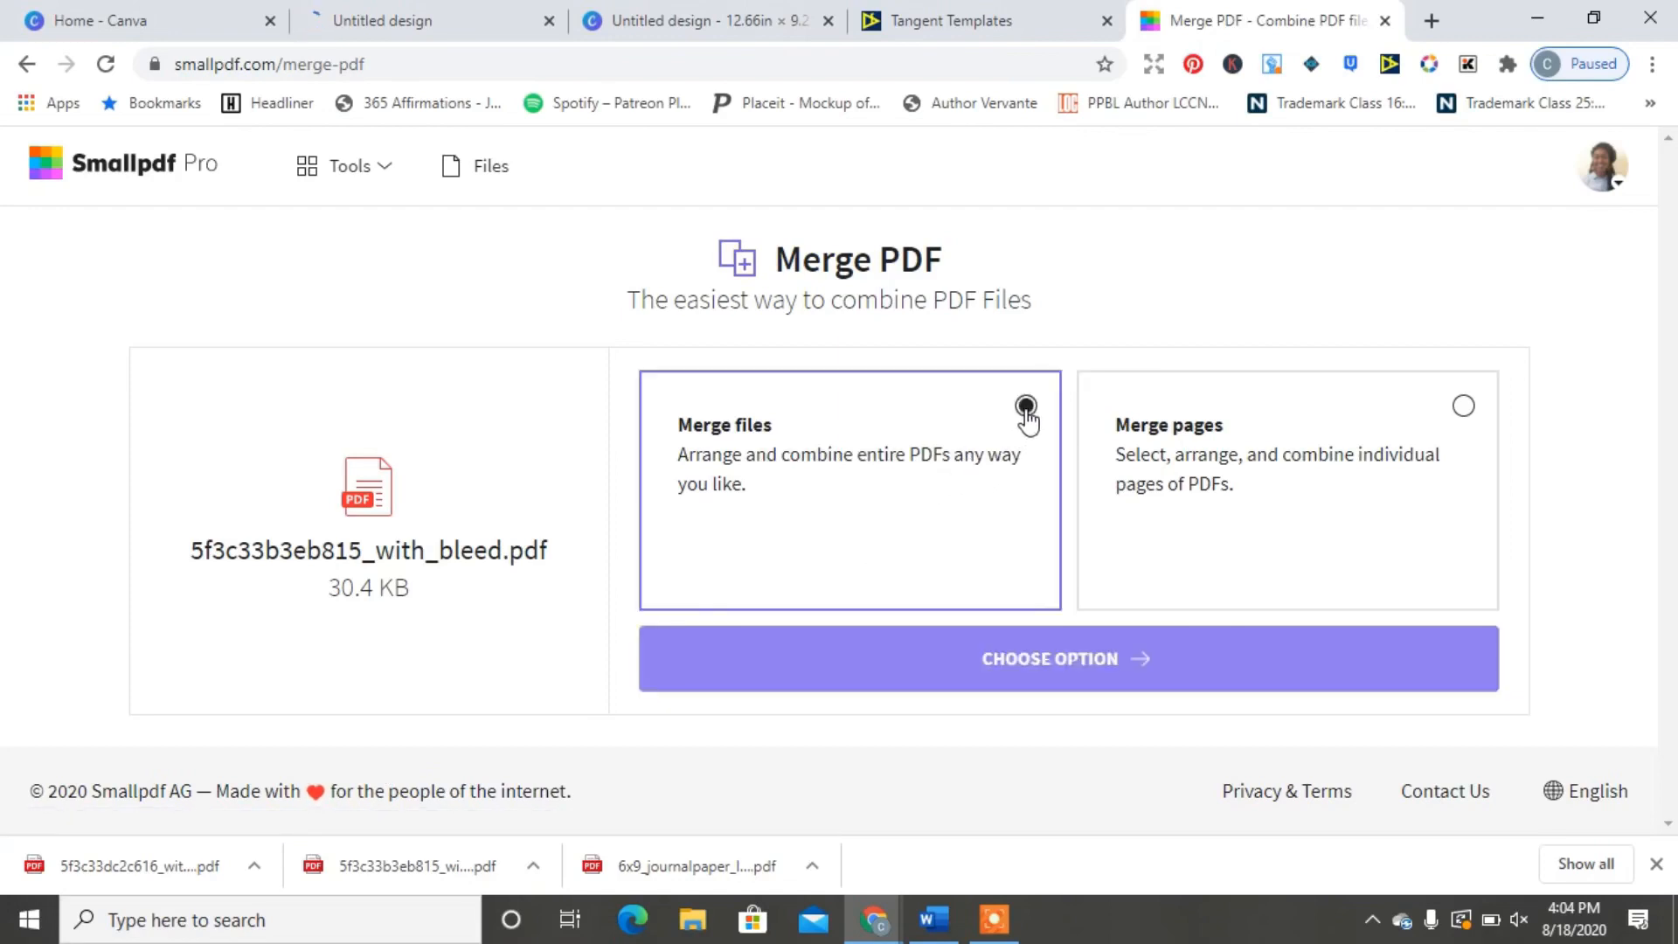
{"action": "left_click", "coordinate": [940, 680]}
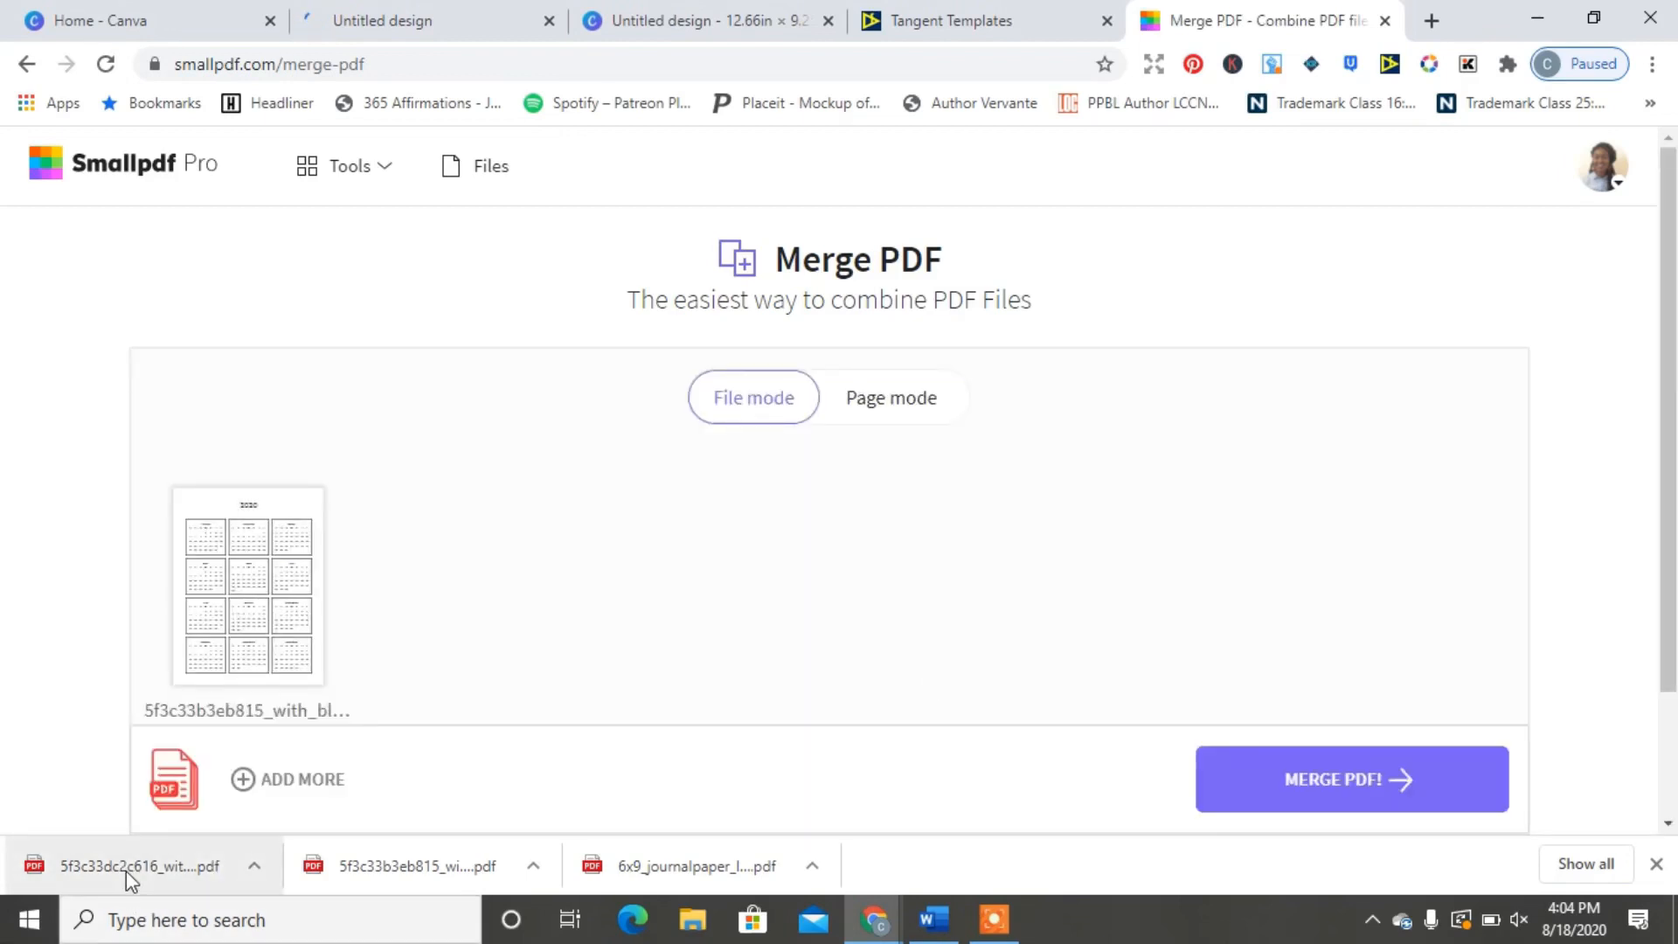
Add the monthly planner PDF 5f3c33dc2c616 after the yearly one, review the pages in Page mode and merge them.
{"action": "left_click_drag", "start_coordinate": [126, 871], "coordinate": [435, 647]}
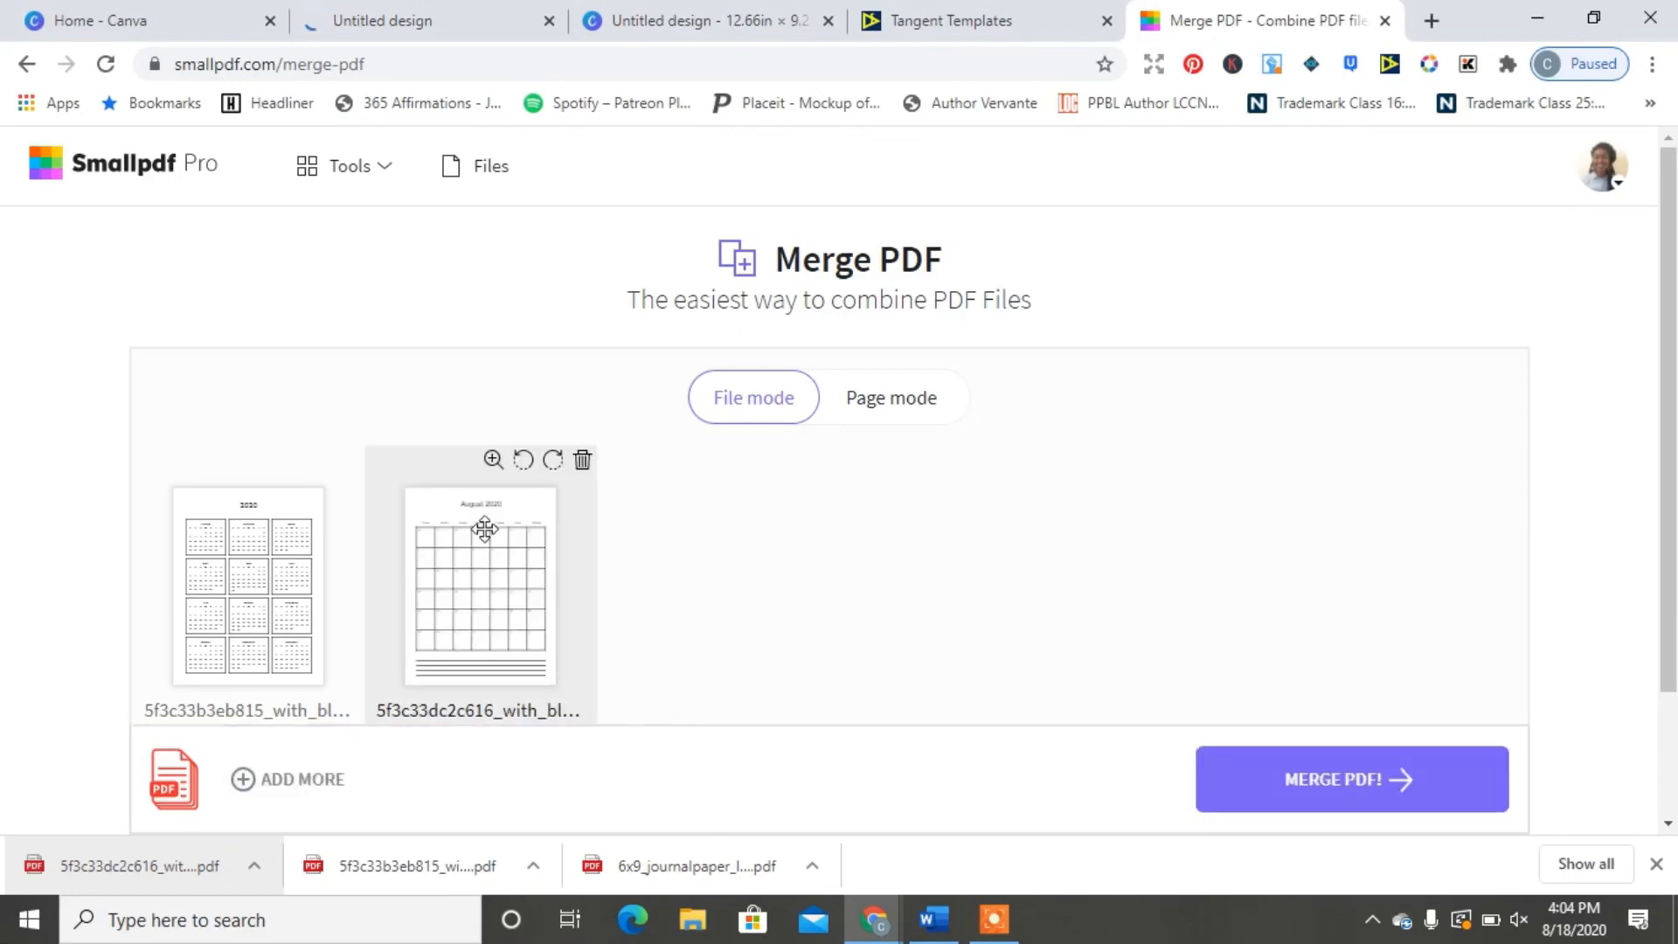
{"action": "left_click", "coordinate": [906, 402]}
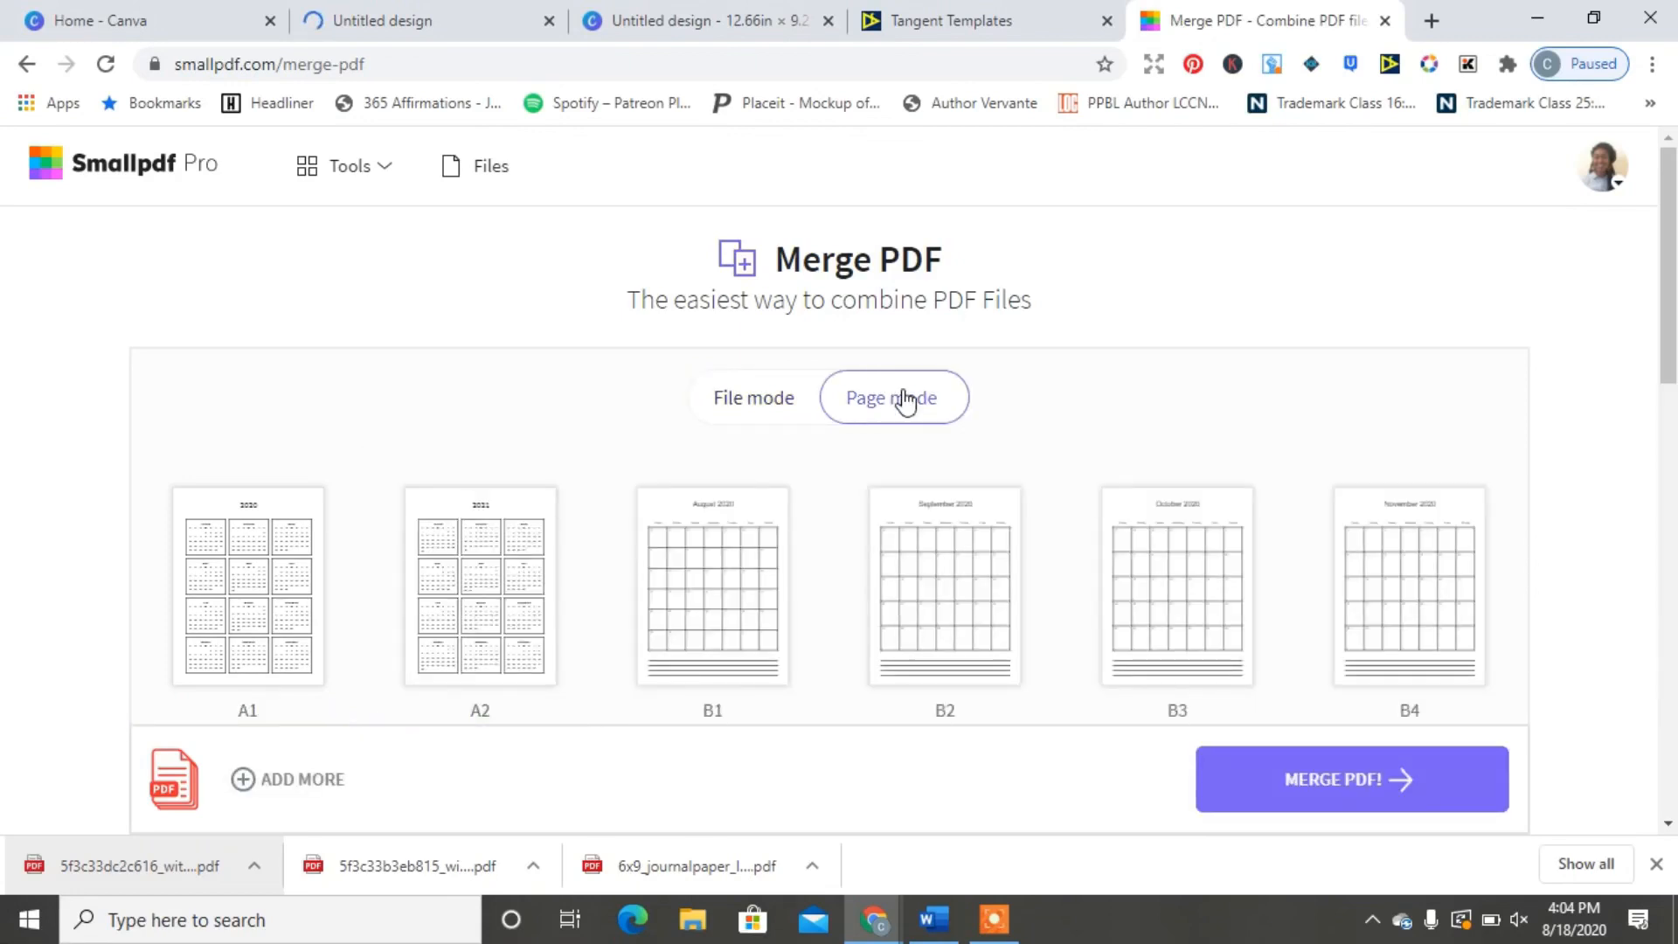
{"action": "mouse_move", "coordinate": [1669, 265]}
{"action": "left_mouse_down"}
{"action": "mouse_move", "coordinate": [1669, 712]}
{"action": "mouse_move", "coordinate": [1669, 265]}
{"action": "left_mouse_up"}
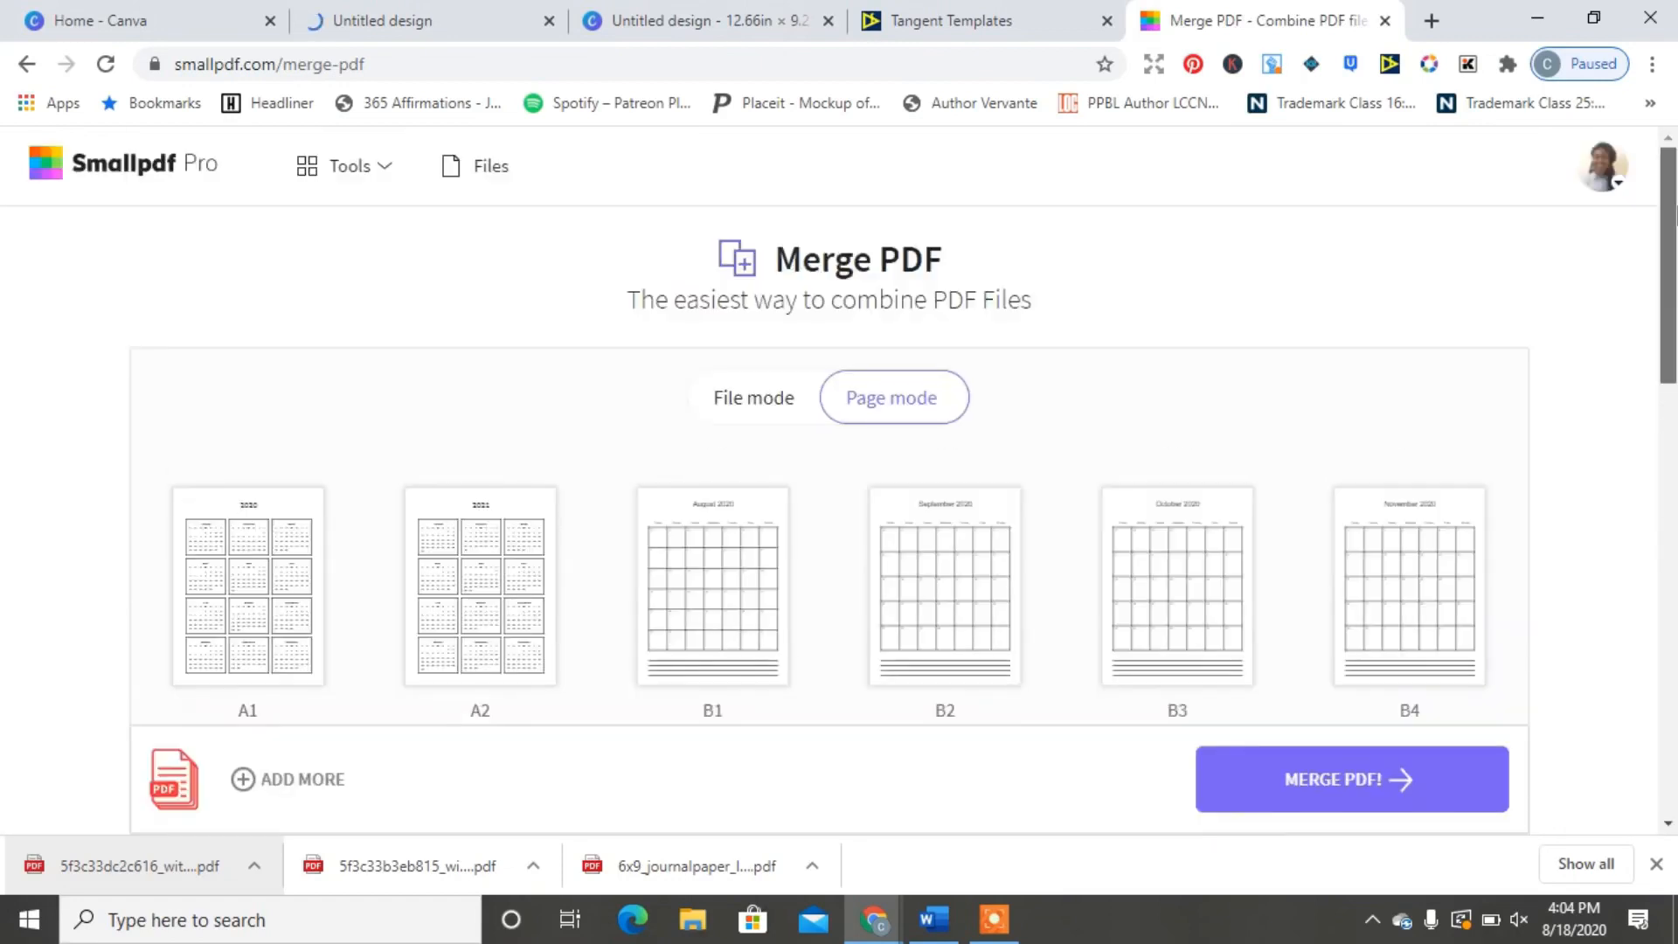
{"action": "left_click", "coordinate": [1352, 796]}
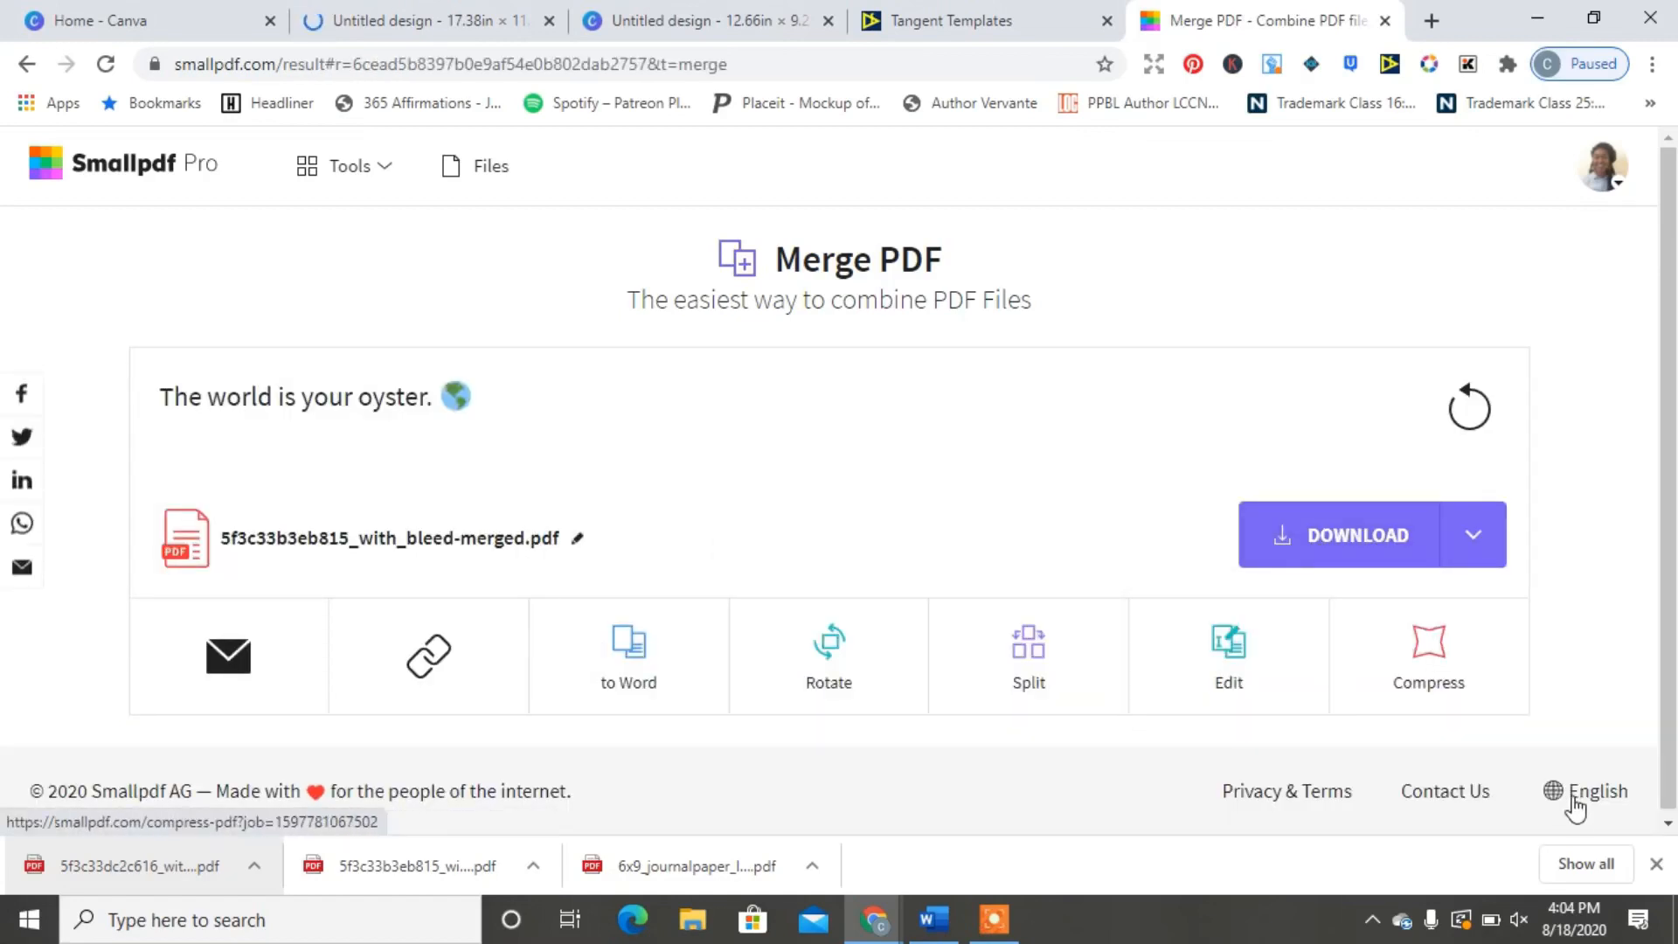
Clear the earlier downloads from view and open the downloaded merged planner PDF with the system viewer.
{"action": "left_click", "coordinate": [1656, 864]}
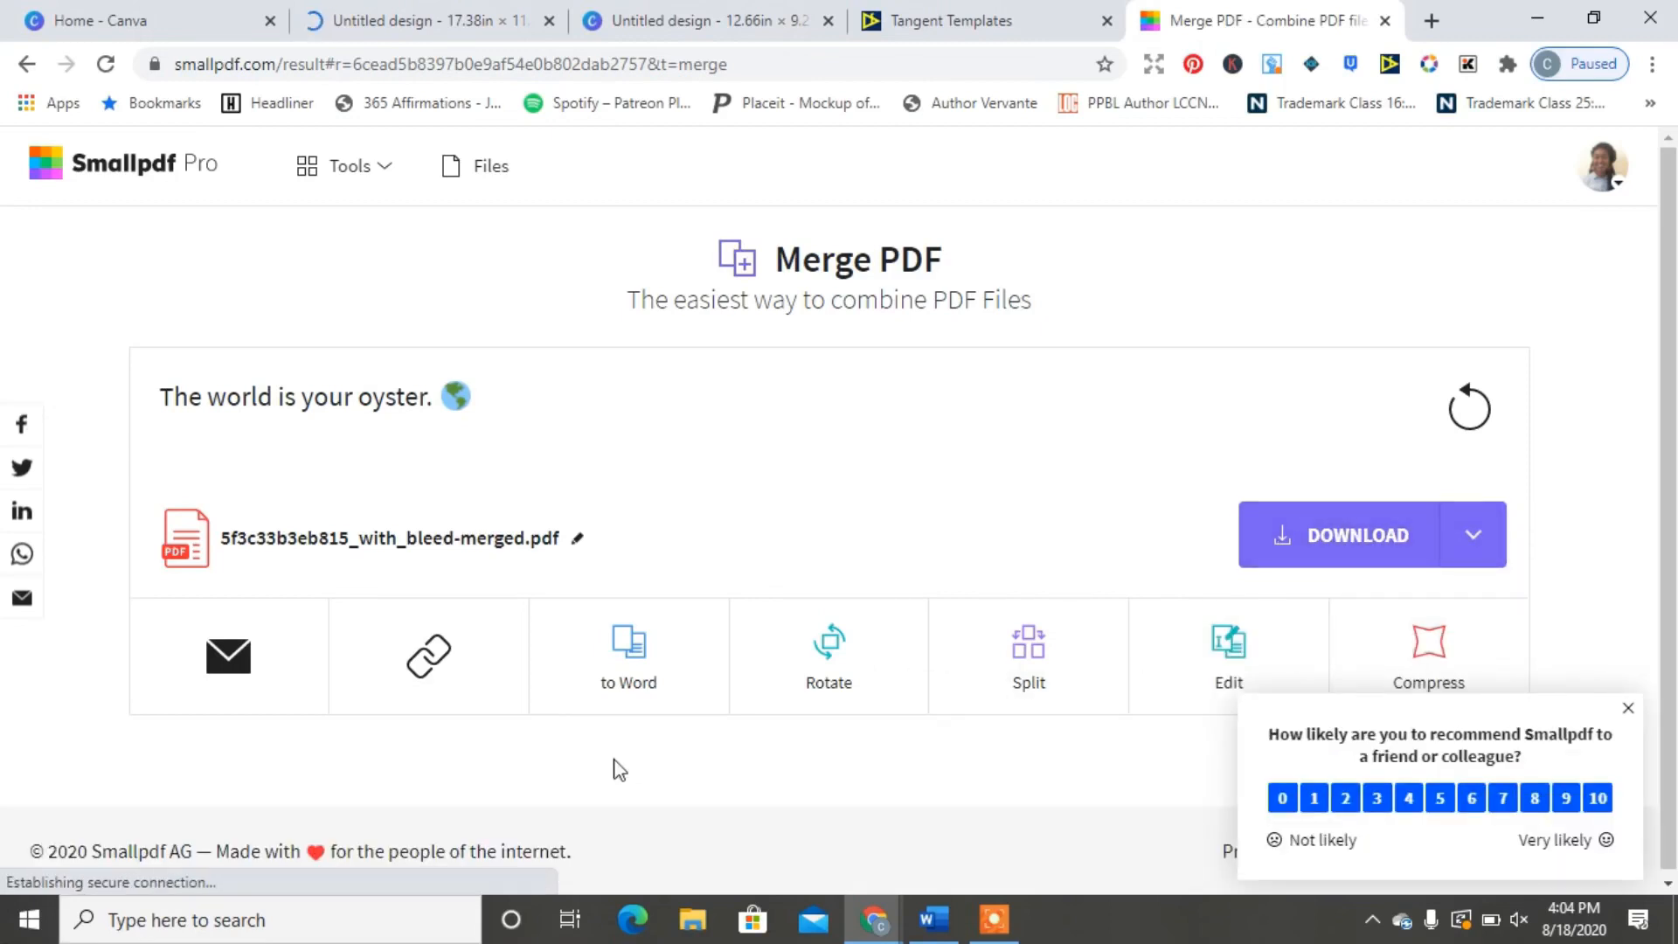
{"action": "left_click", "coordinate": [212, 870]}
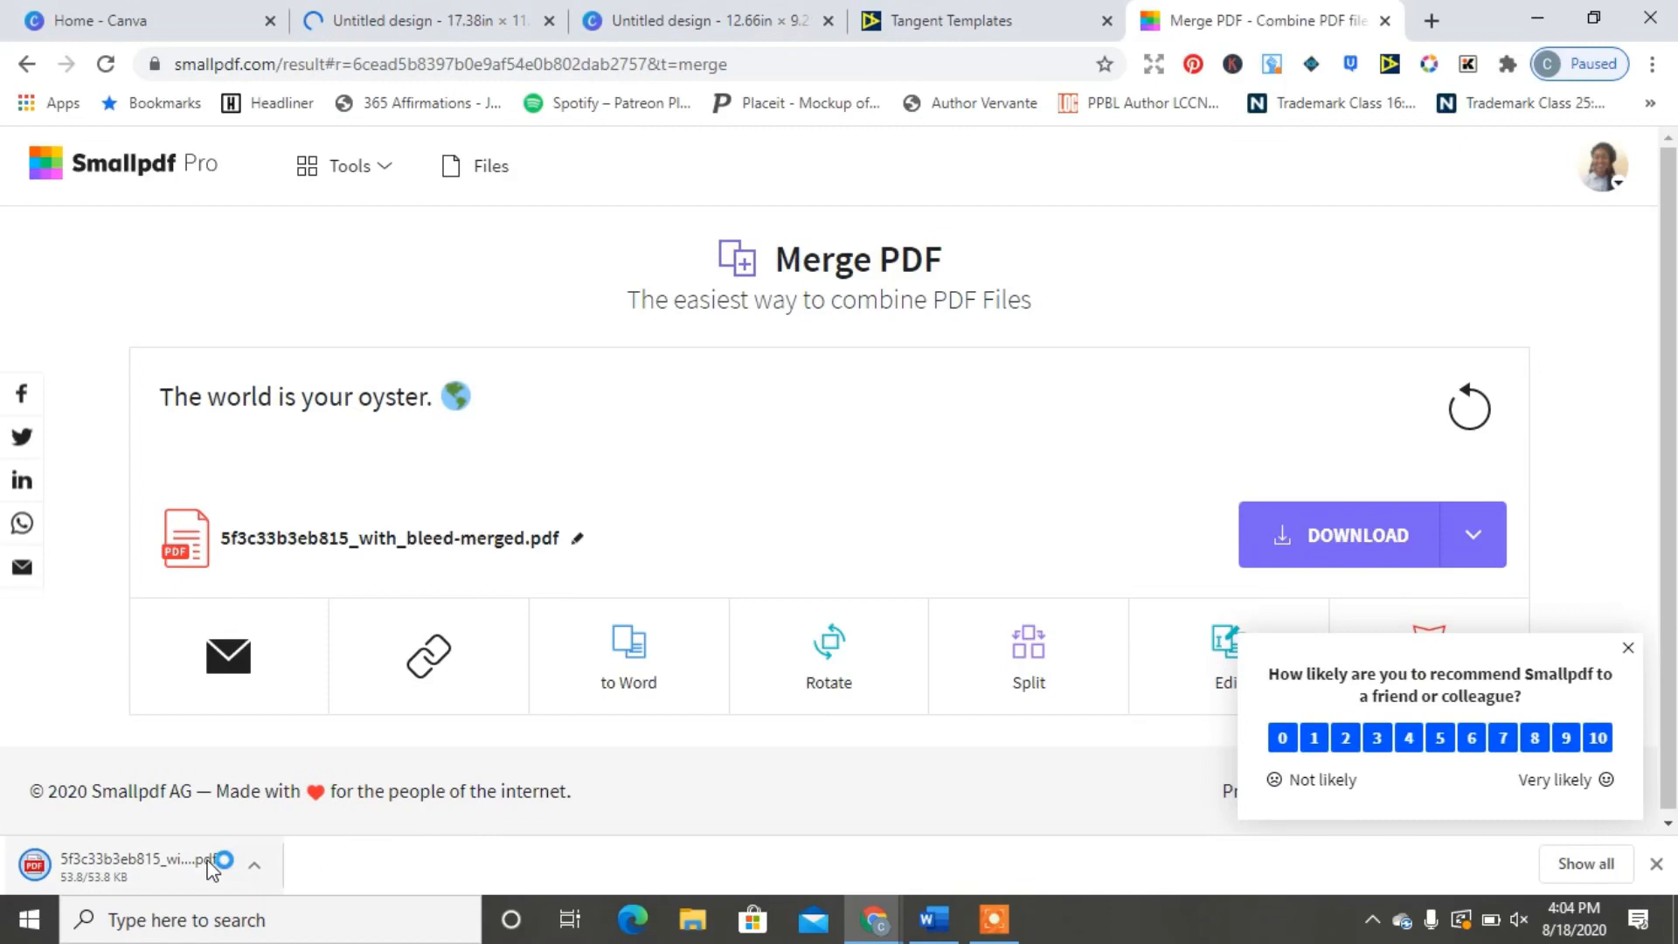
{"action": "left_click", "coordinate": [264, 874]}
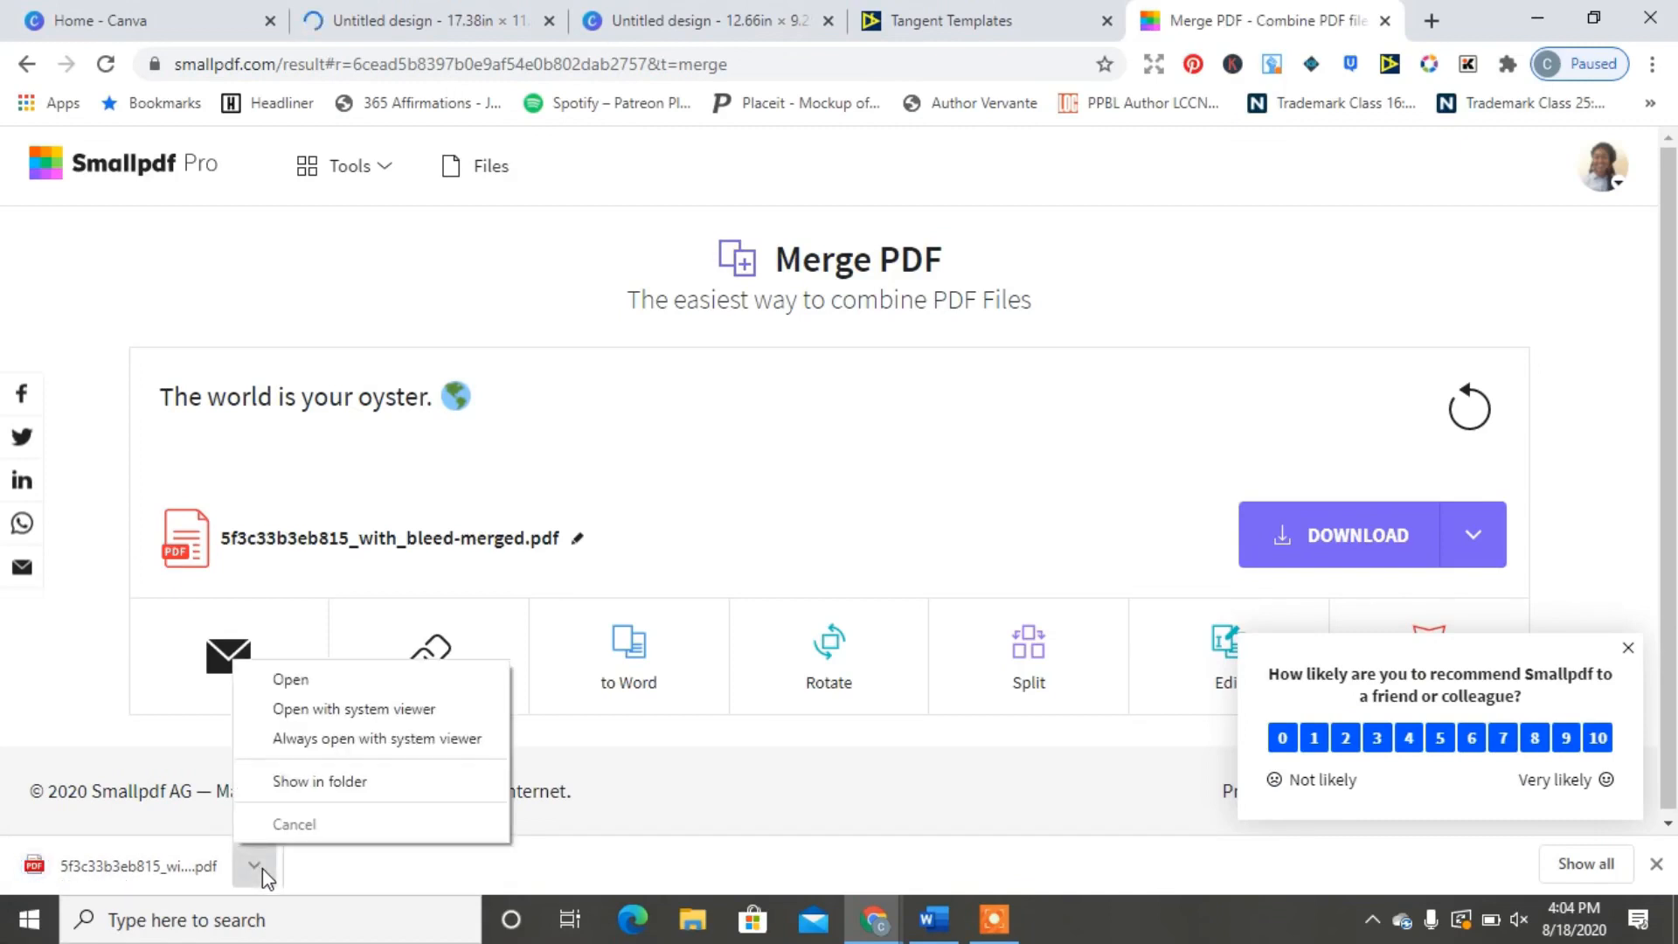
{"action": "left_click", "coordinate": [331, 712]}
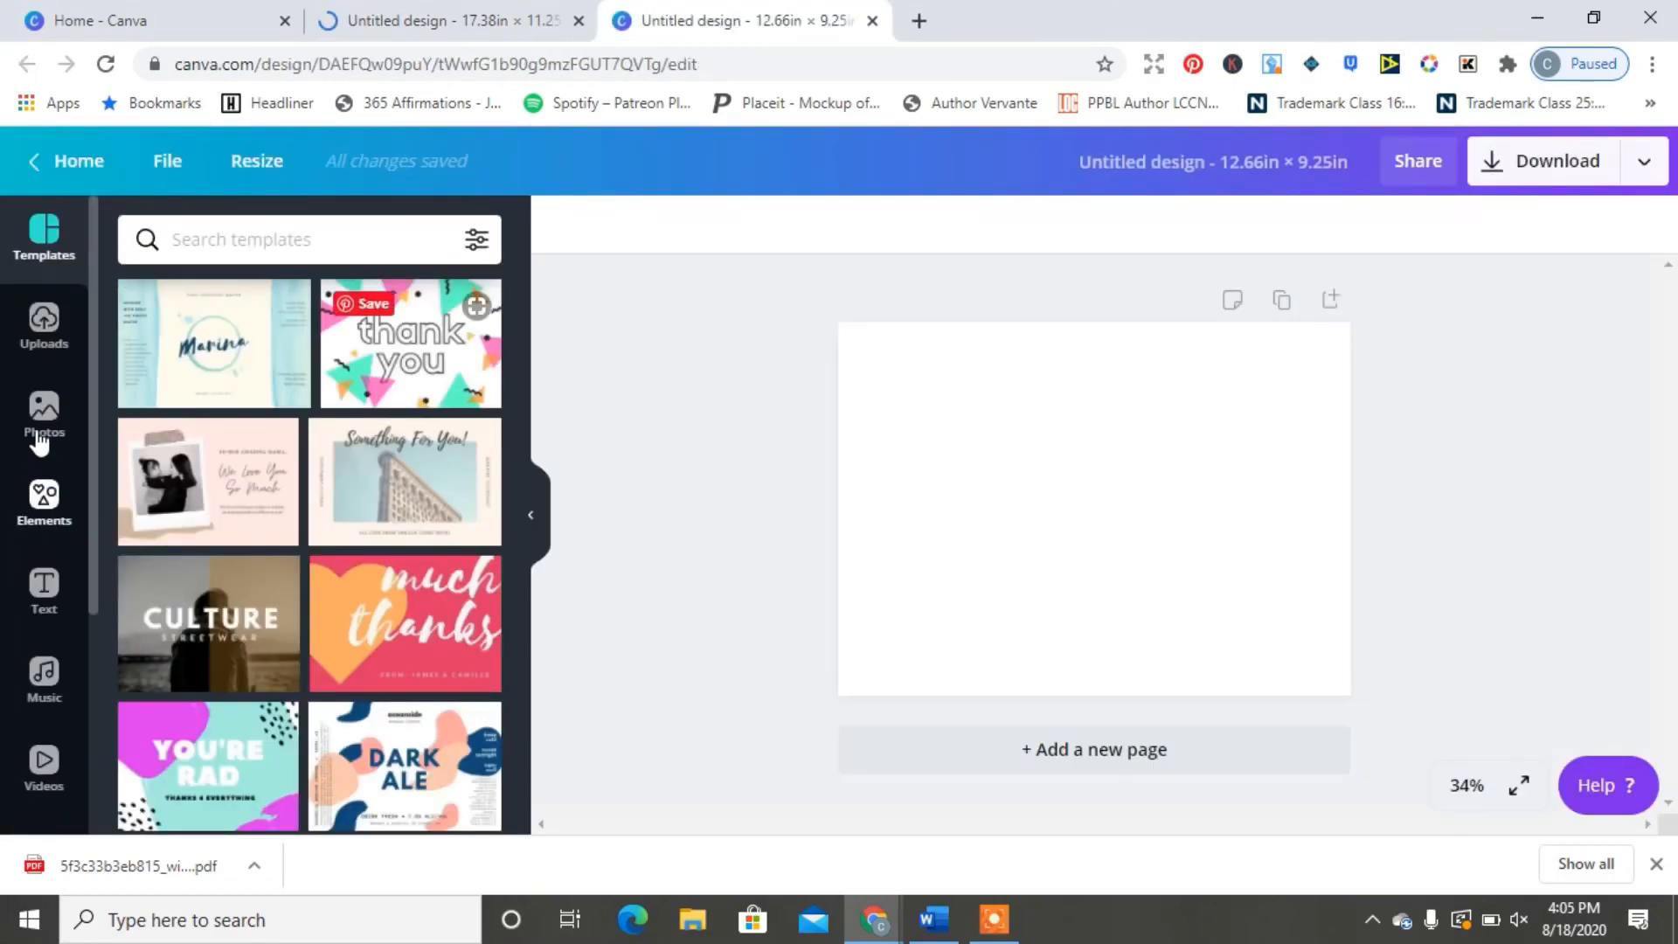
Add a purple line to the 12.66 × 9.25 in Canva cover, rotate it vertical and stretch it down the page centre as the spine.
{"action": "left_click", "coordinate": [46, 512]}
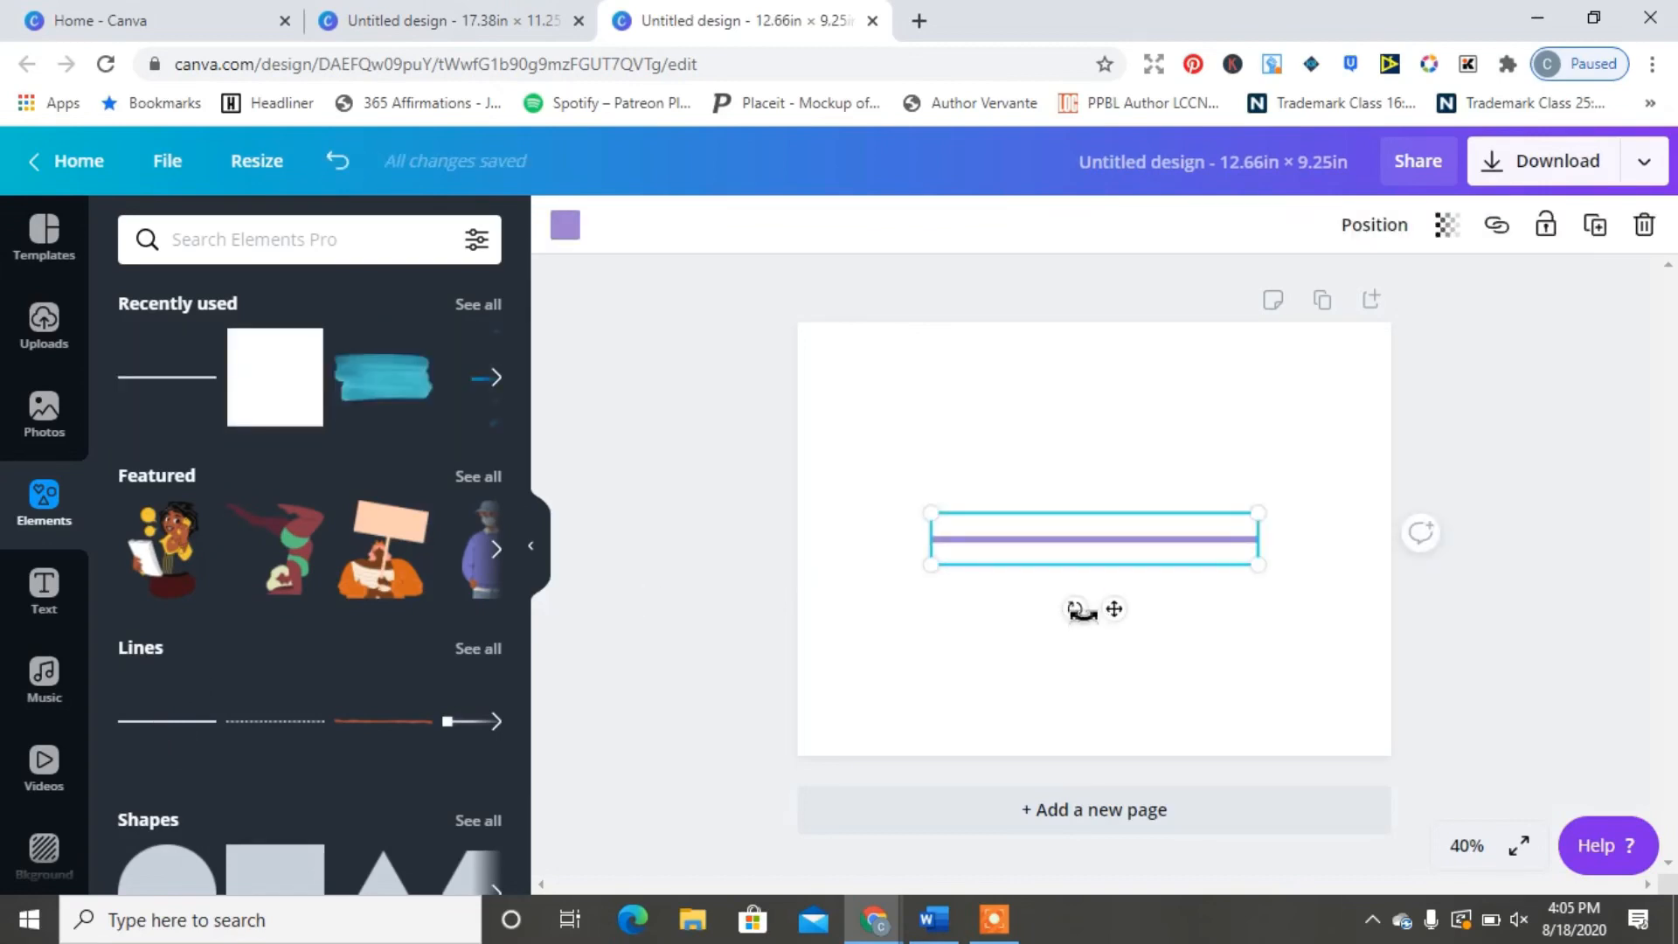
{"action": "mouse_move", "coordinate": [1034, 562]}
{"action": "left_mouse_down"}
{"action": "mouse_move", "coordinate": [1089, 603]}
{"action": "mouse_move", "coordinate": [1086, 568]}
{"action": "mouse_move", "coordinate": [1032, 529]}
{"action": "left_mouse_up"}
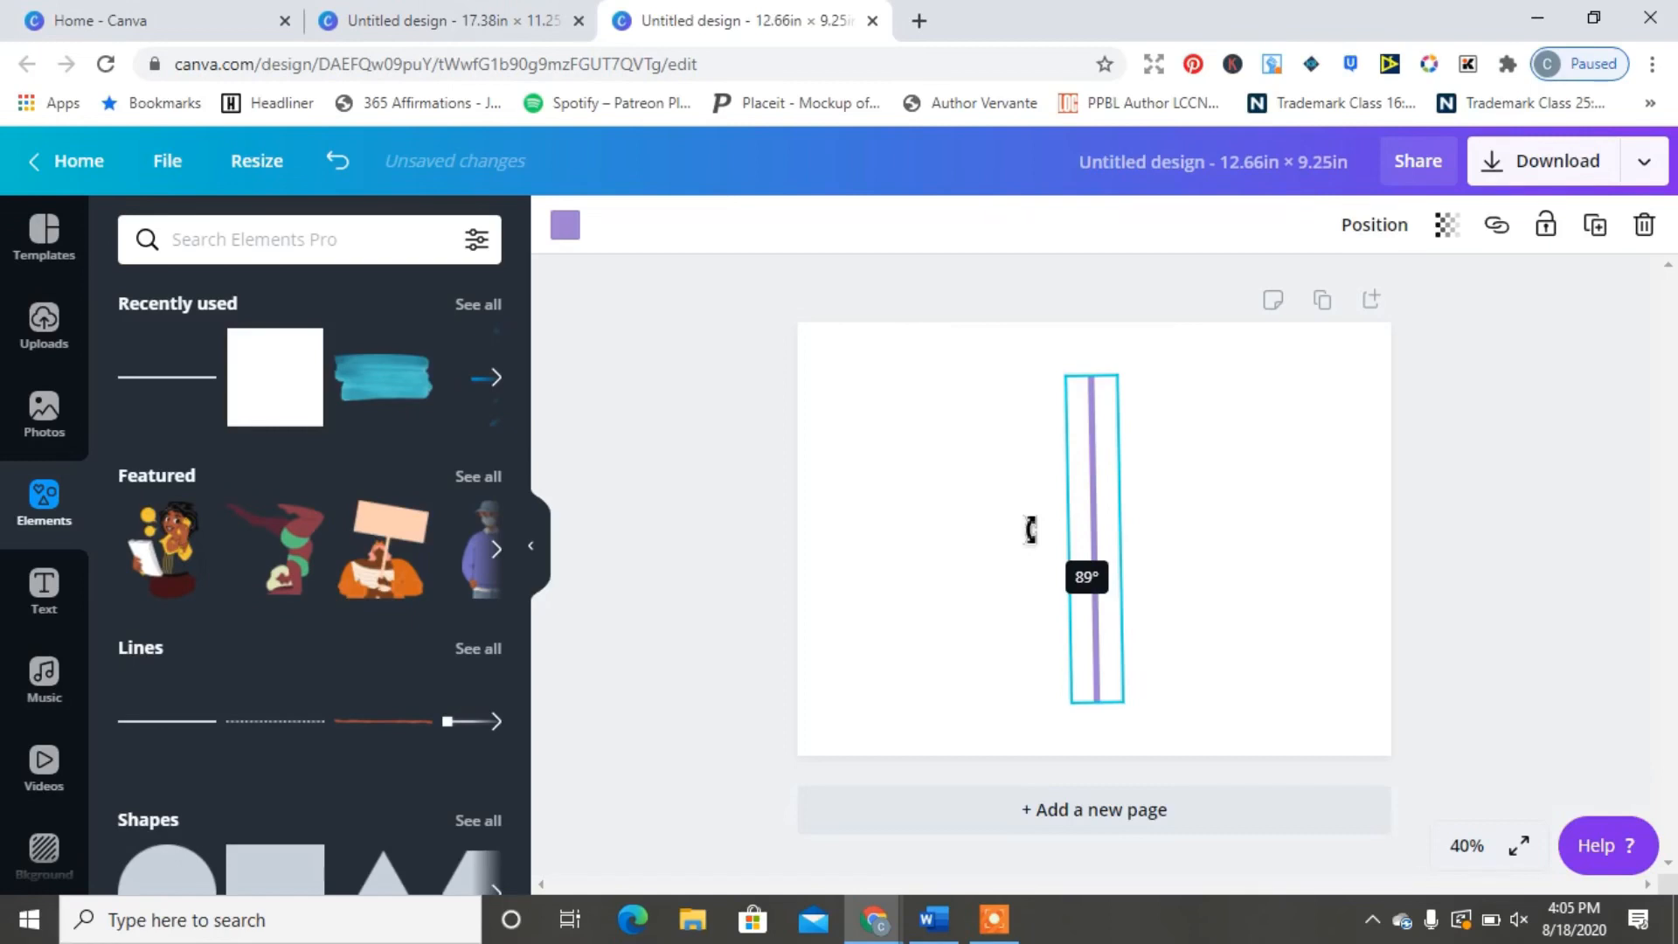
{"action": "left_click_drag", "start_coordinate": [1032, 528], "coordinate": [1032, 528]}
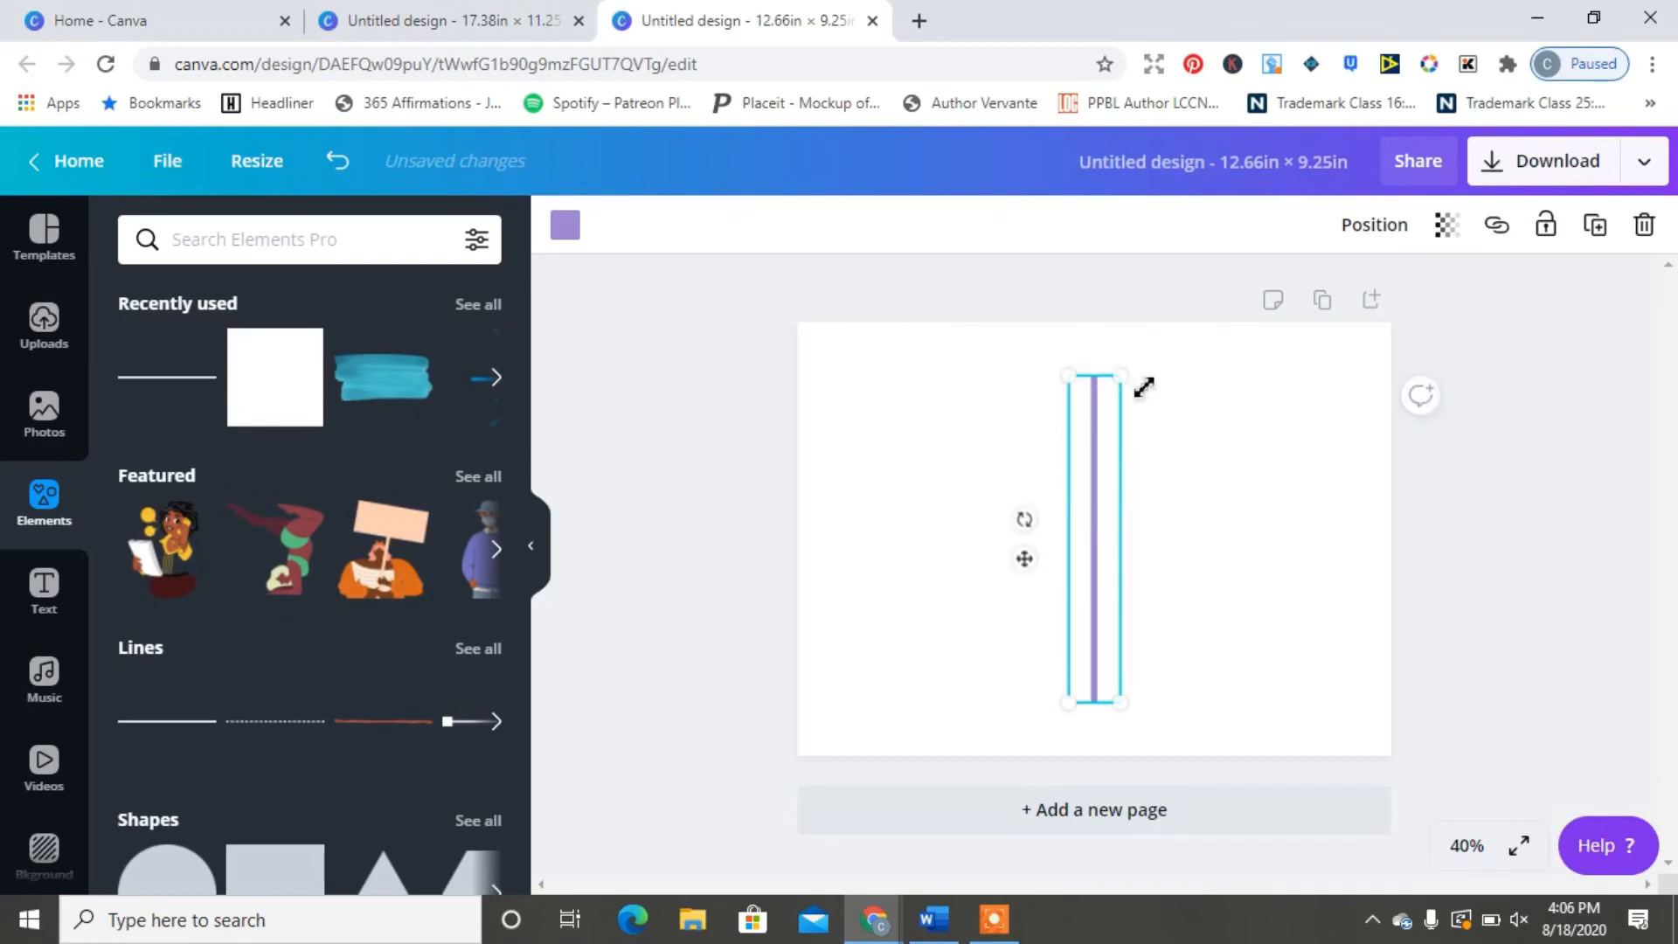
{"action": "left_click_drag", "start_coordinate": [1124, 379], "coordinate": [1140, 259]}
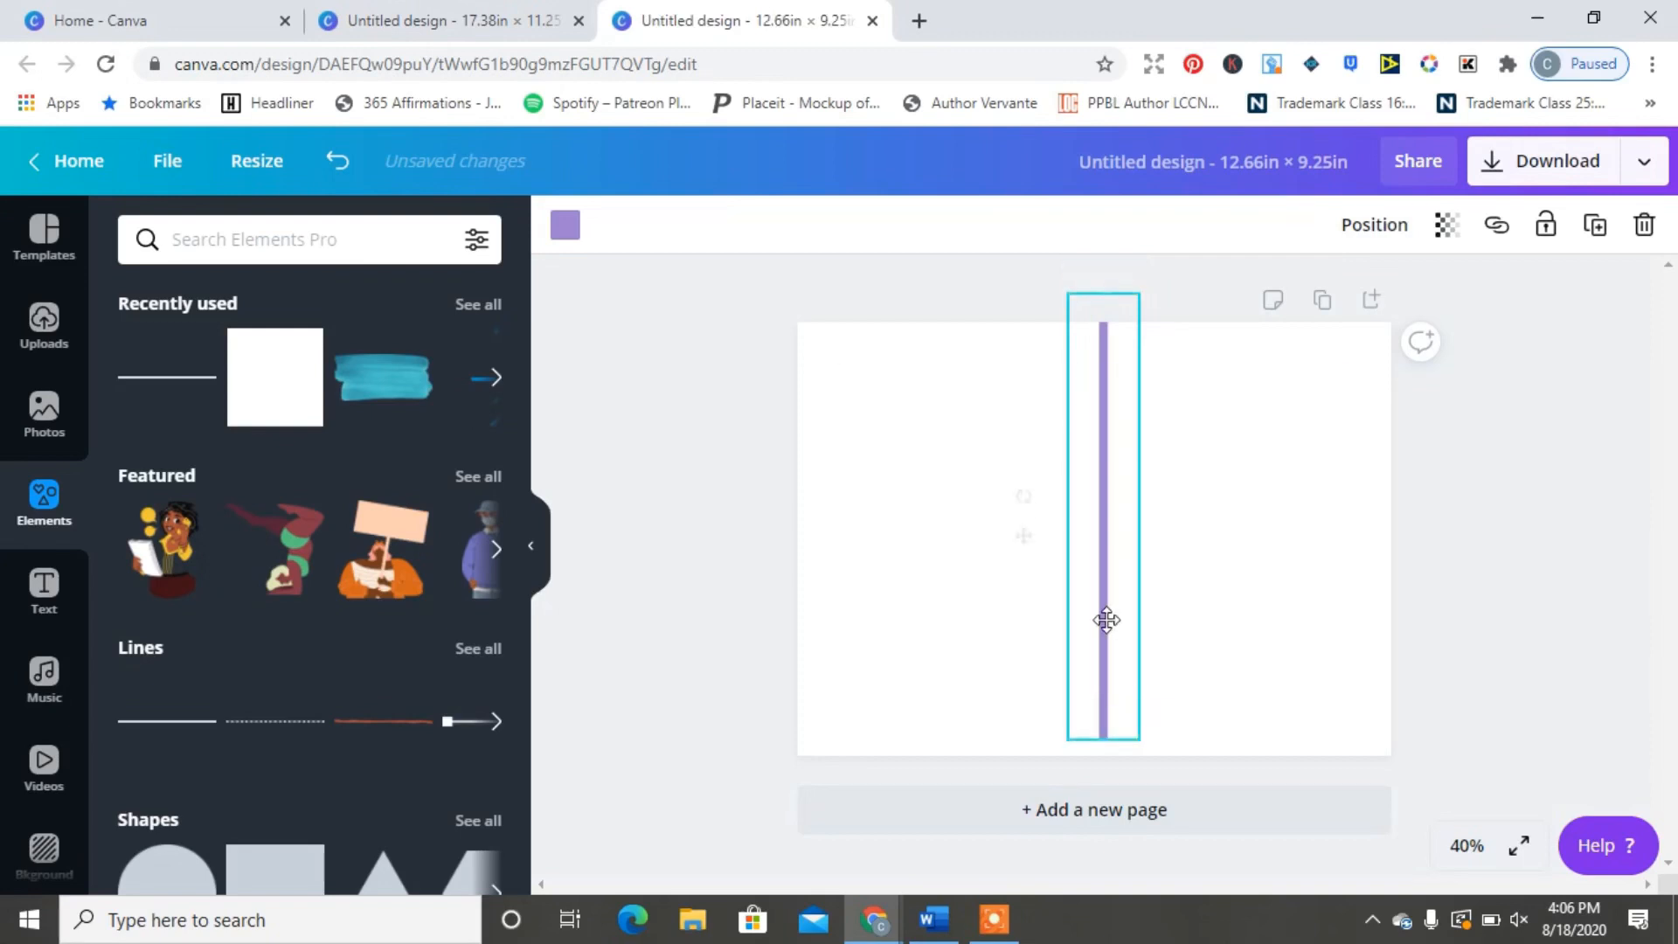
{"action": "left_click_drag", "start_coordinate": [1106, 624], "coordinate": [1097, 623]}
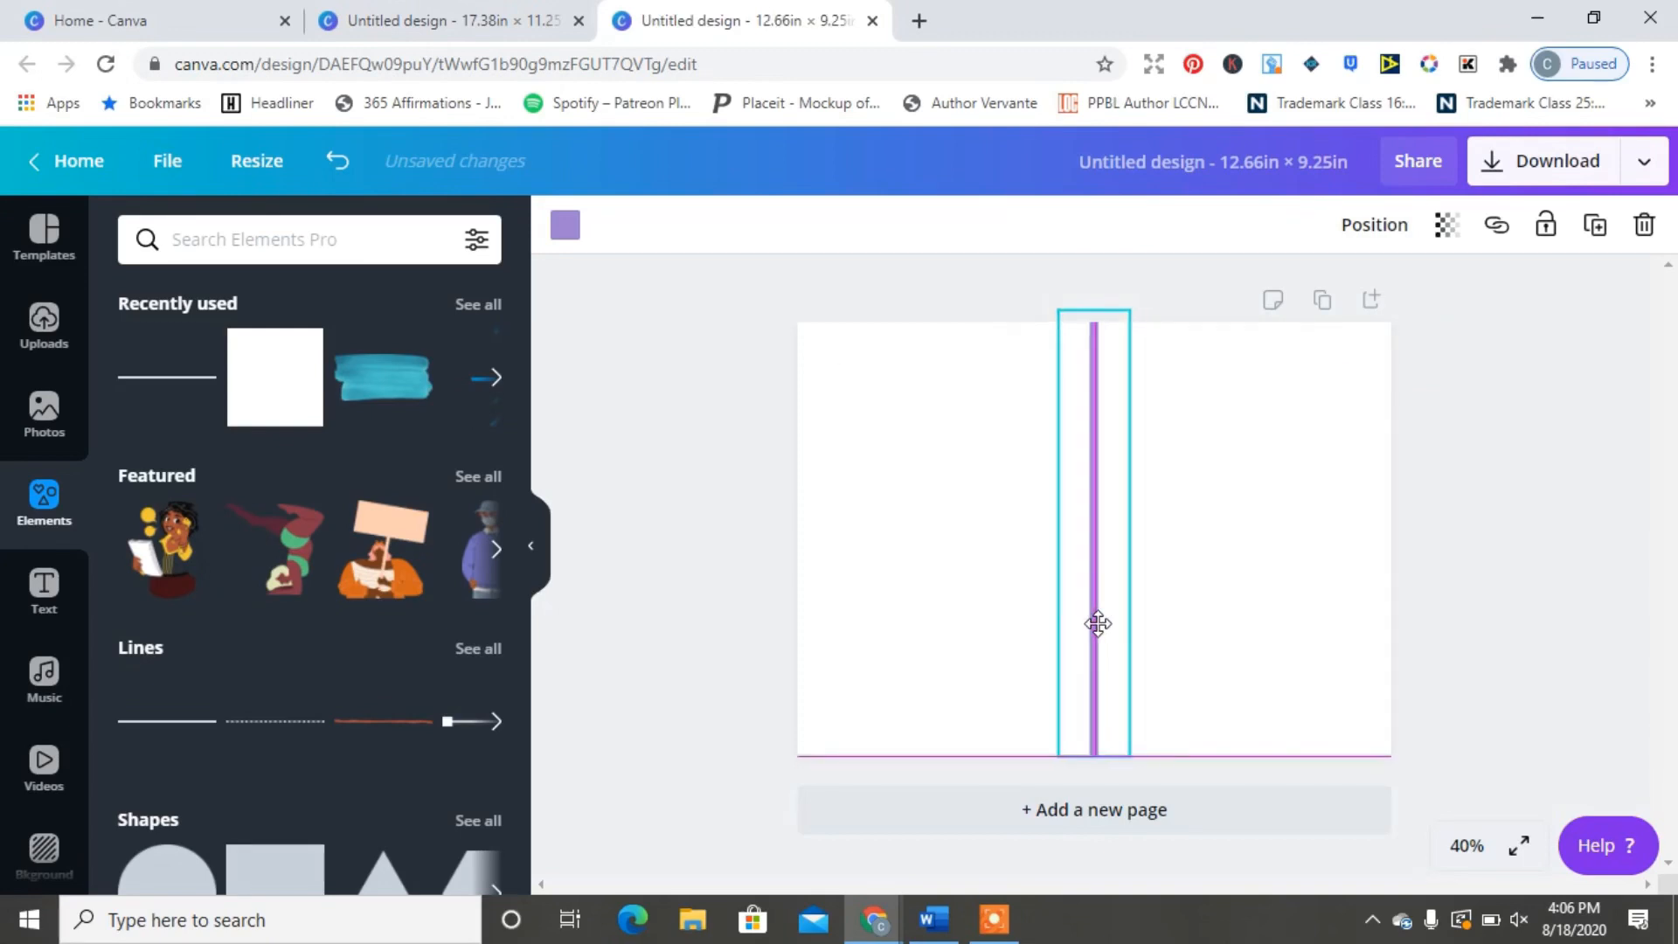
{"action": "left_click", "coordinate": [755, 596]}
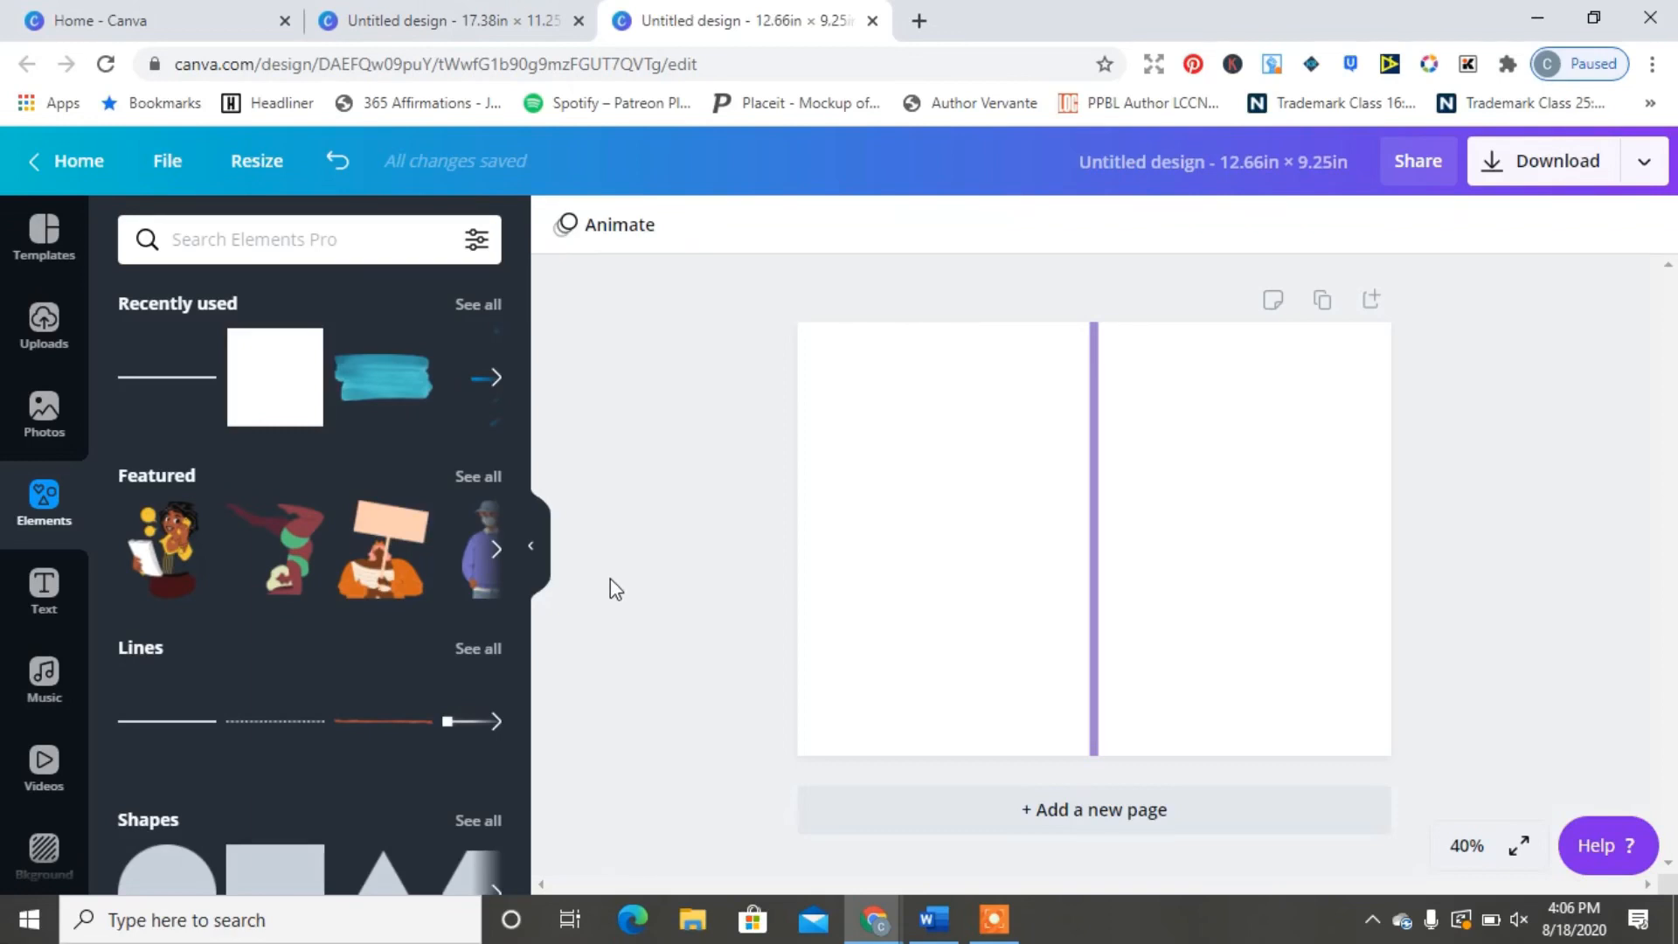
Search for "marble" and add the green marble photo to the cover.
{"action": "left_click", "coordinate": [329, 219]}
{"action": "type", "text": "marble"}
{"action": "key", "text": "Return"}
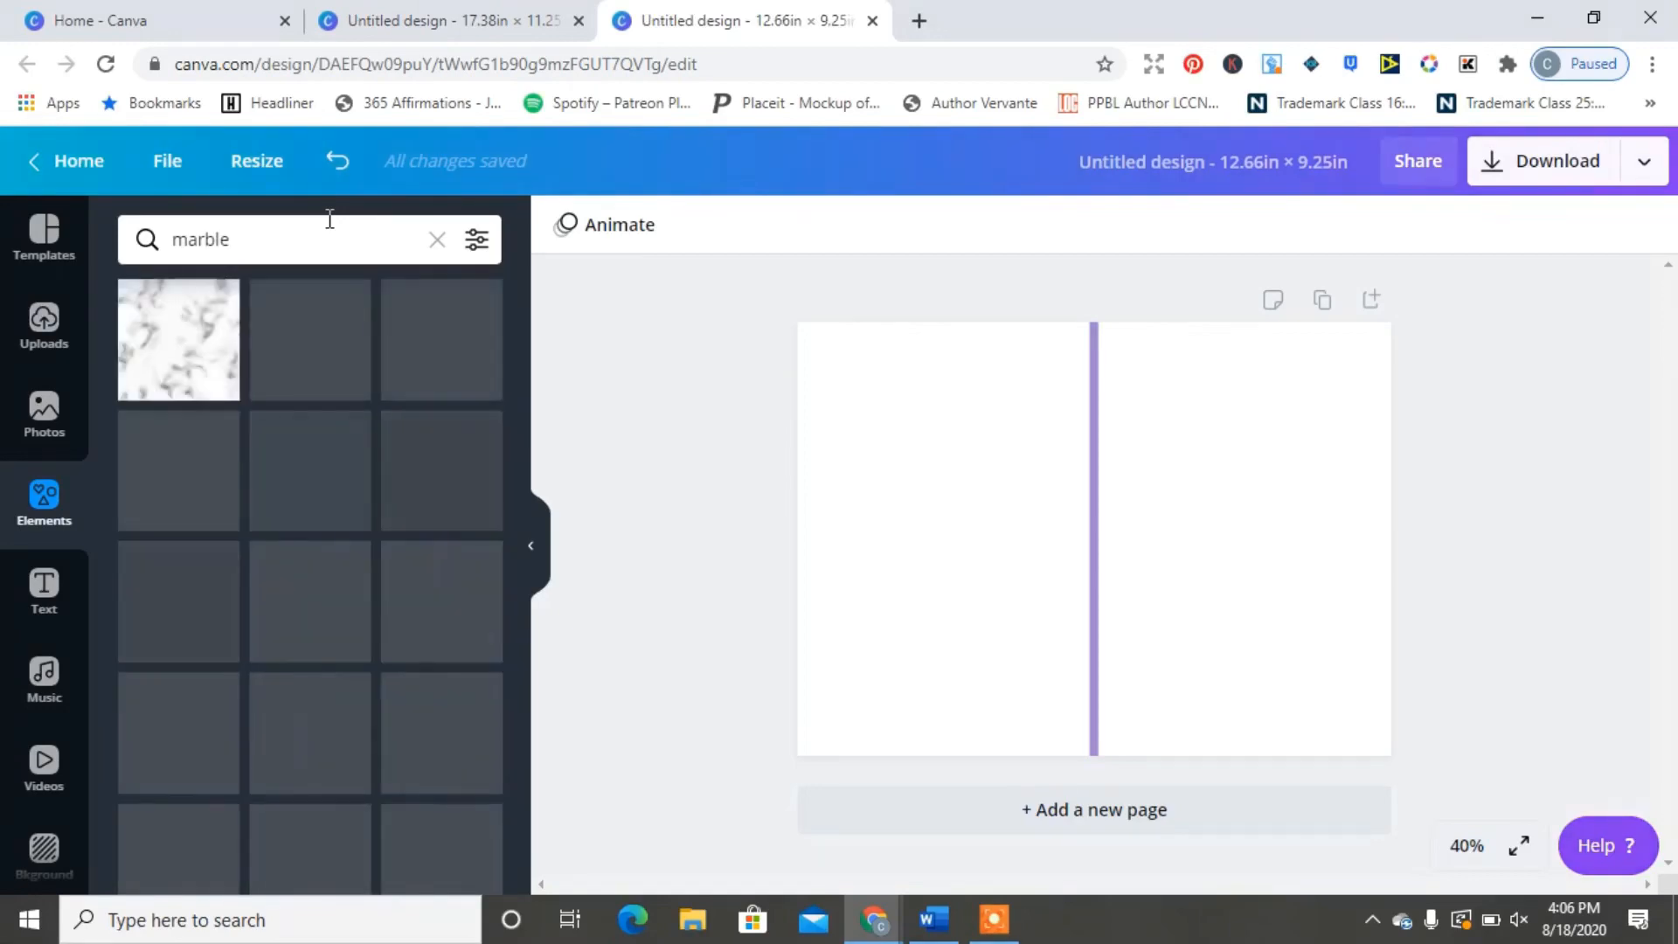
{"action": "left_click_drag", "start_coordinate": [528, 311], "coordinate": [526, 804]}
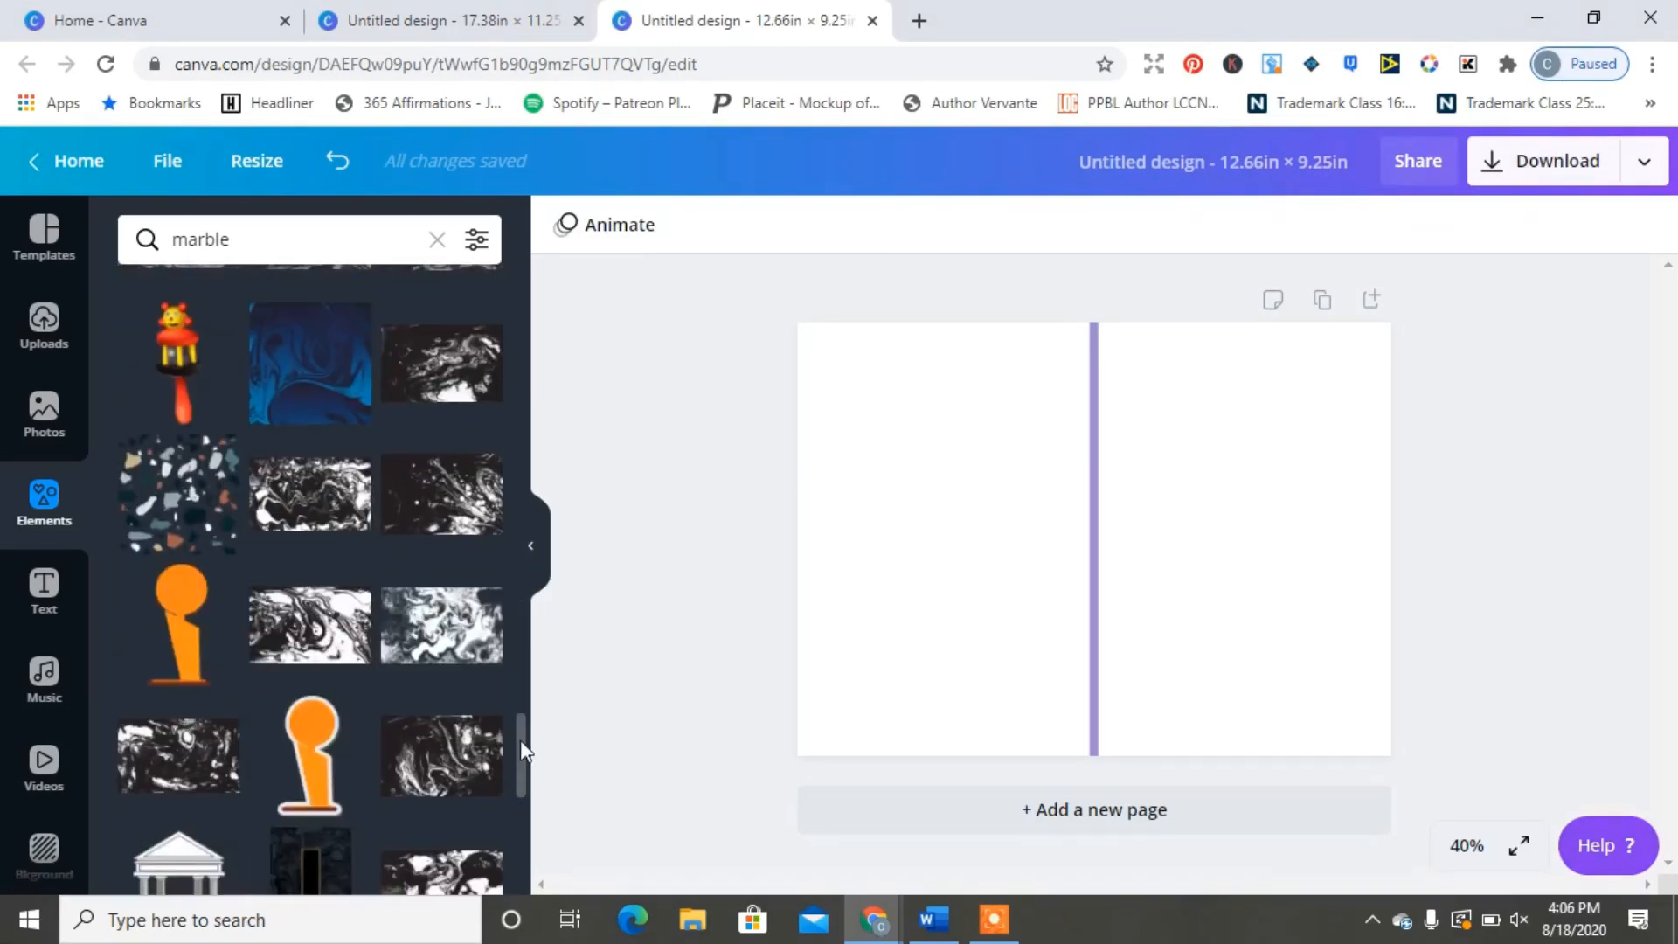
{"action": "left_click", "coordinate": [44, 411]}
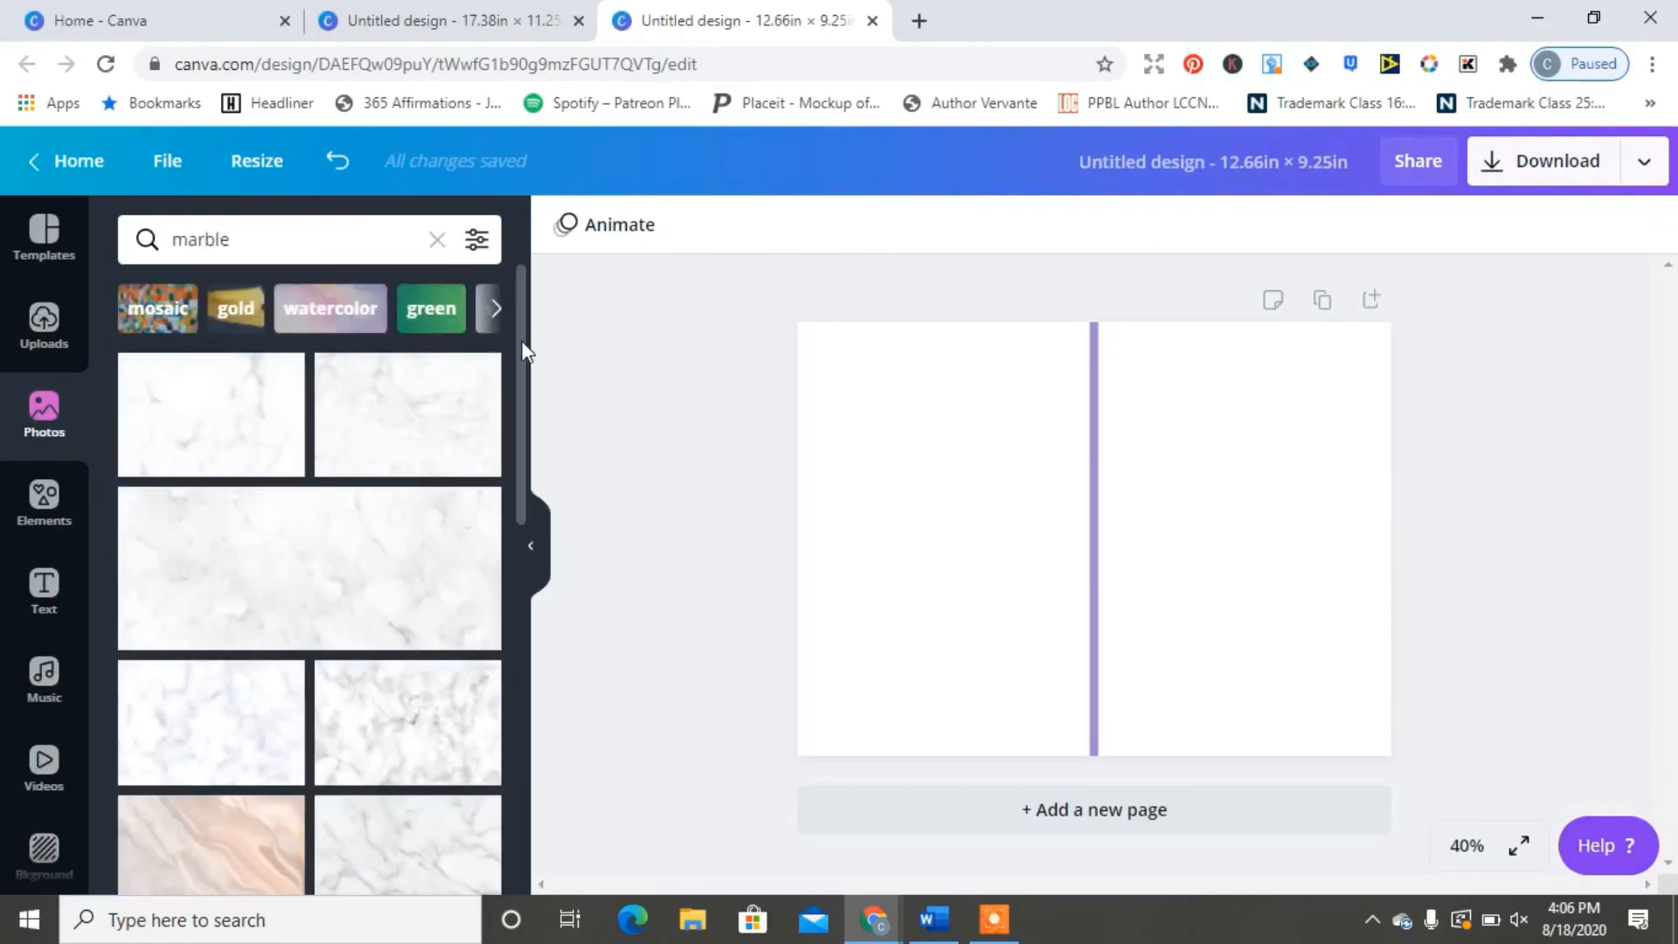
{"action": "left_click_drag", "start_coordinate": [523, 349], "coordinate": [523, 604]}
{"action": "left_click", "coordinate": [225, 519]}
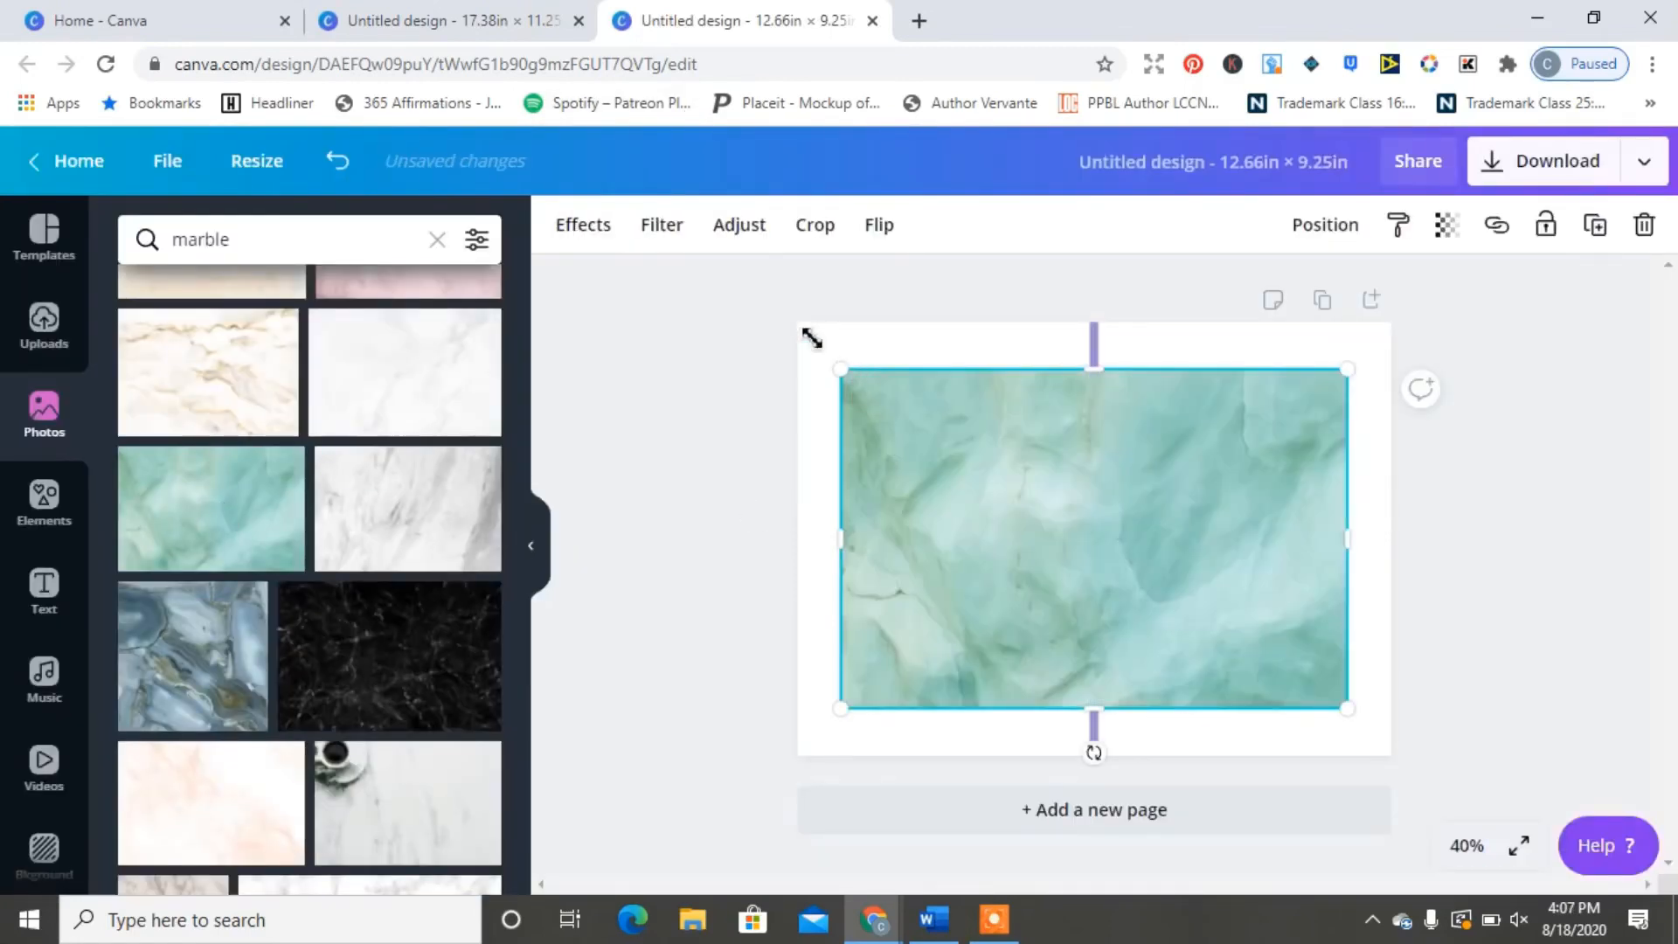
Enlarge the green marble photo to cover the whole canvas and place it behind the spine line.
{"action": "left_click_drag", "start_coordinate": [841, 368], "coordinate": [778, 323]}
{"action": "left_click_drag", "start_coordinate": [1347, 709], "coordinate": [1416, 769]}
{"action": "left_click", "coordinate": [1325, 225]}
{"action": "left_click", "coordinate": [1215, 301]}
{"action": "left_click", "coordinate": [664, 393]}
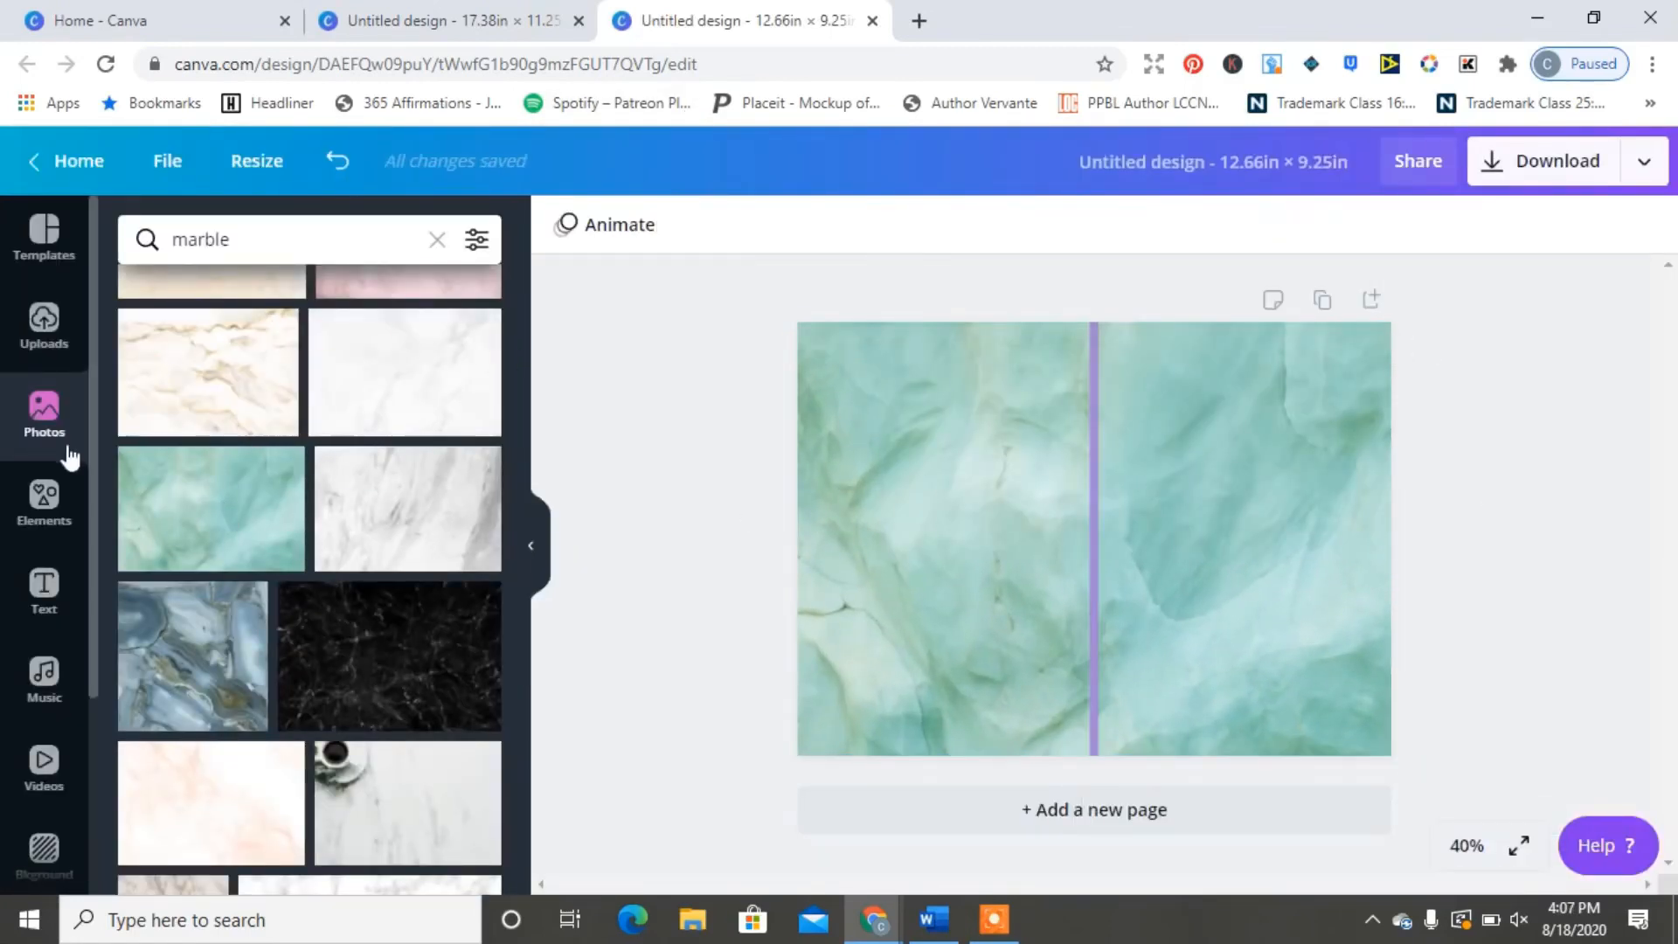
Add the "cold, smooth & tasty." text combination to the cover and delete the duplicate headline on the front side.
{"action": "left_click", "coordinate": [44, 590]}
{"action": "left_click_drag", "start_coordinate": [521, 377], "coordinate": [530, 669]}
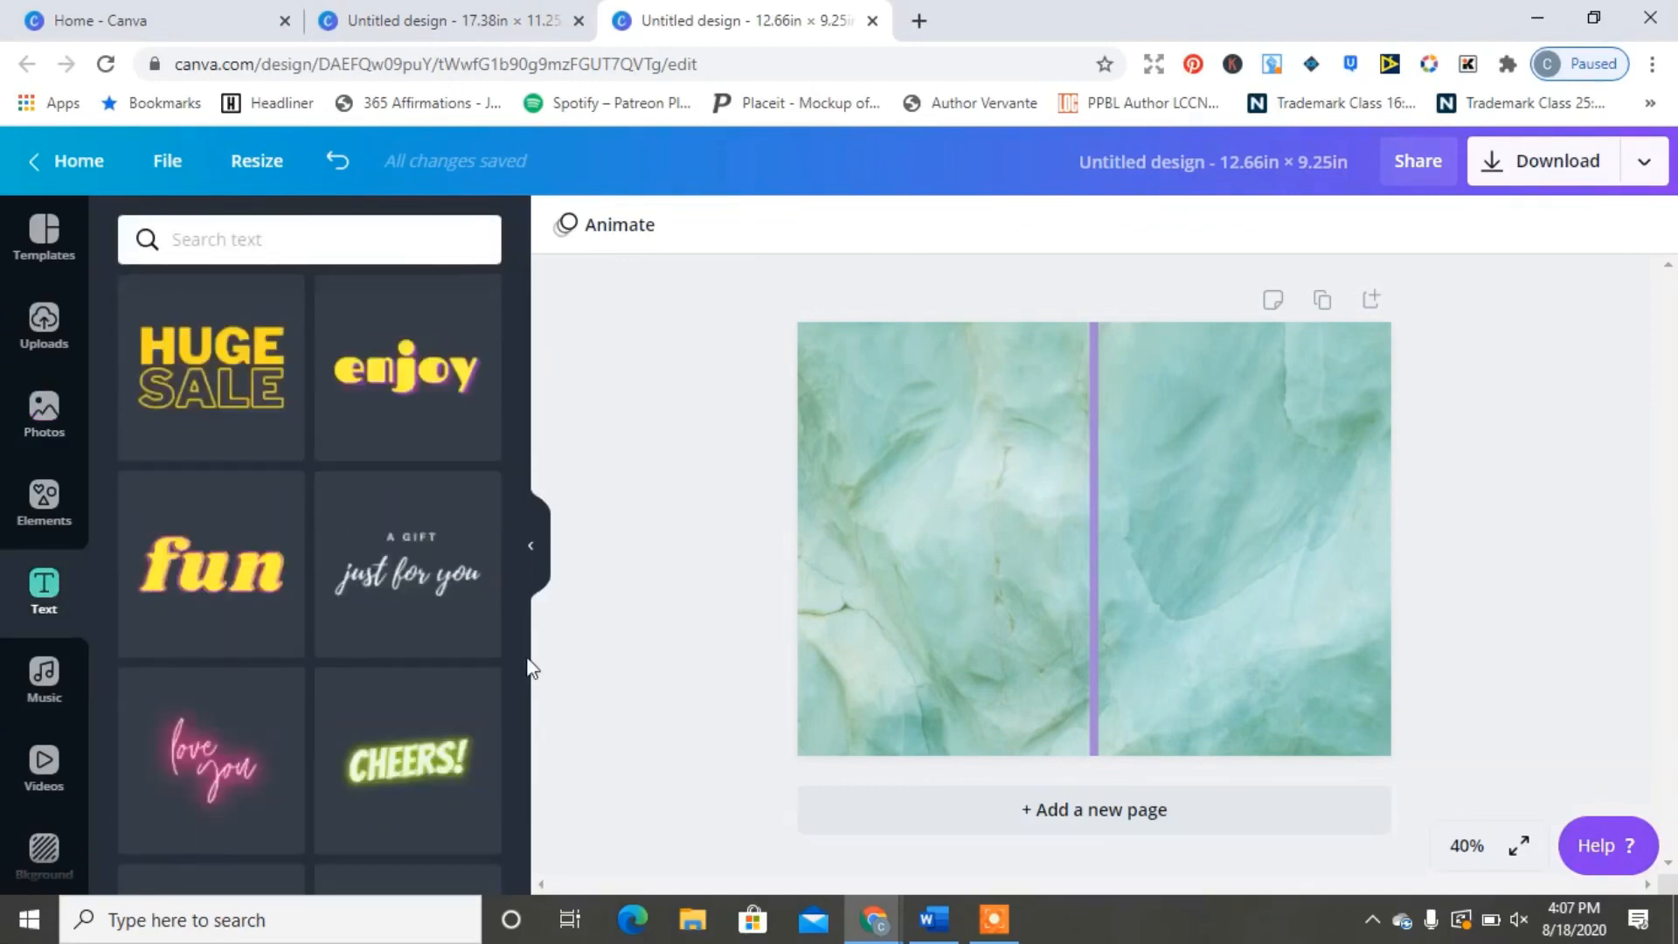
{"action": "scroll", "coordinate": [517, 831], "scroll_direction": "down", "scroll_amount": 10}
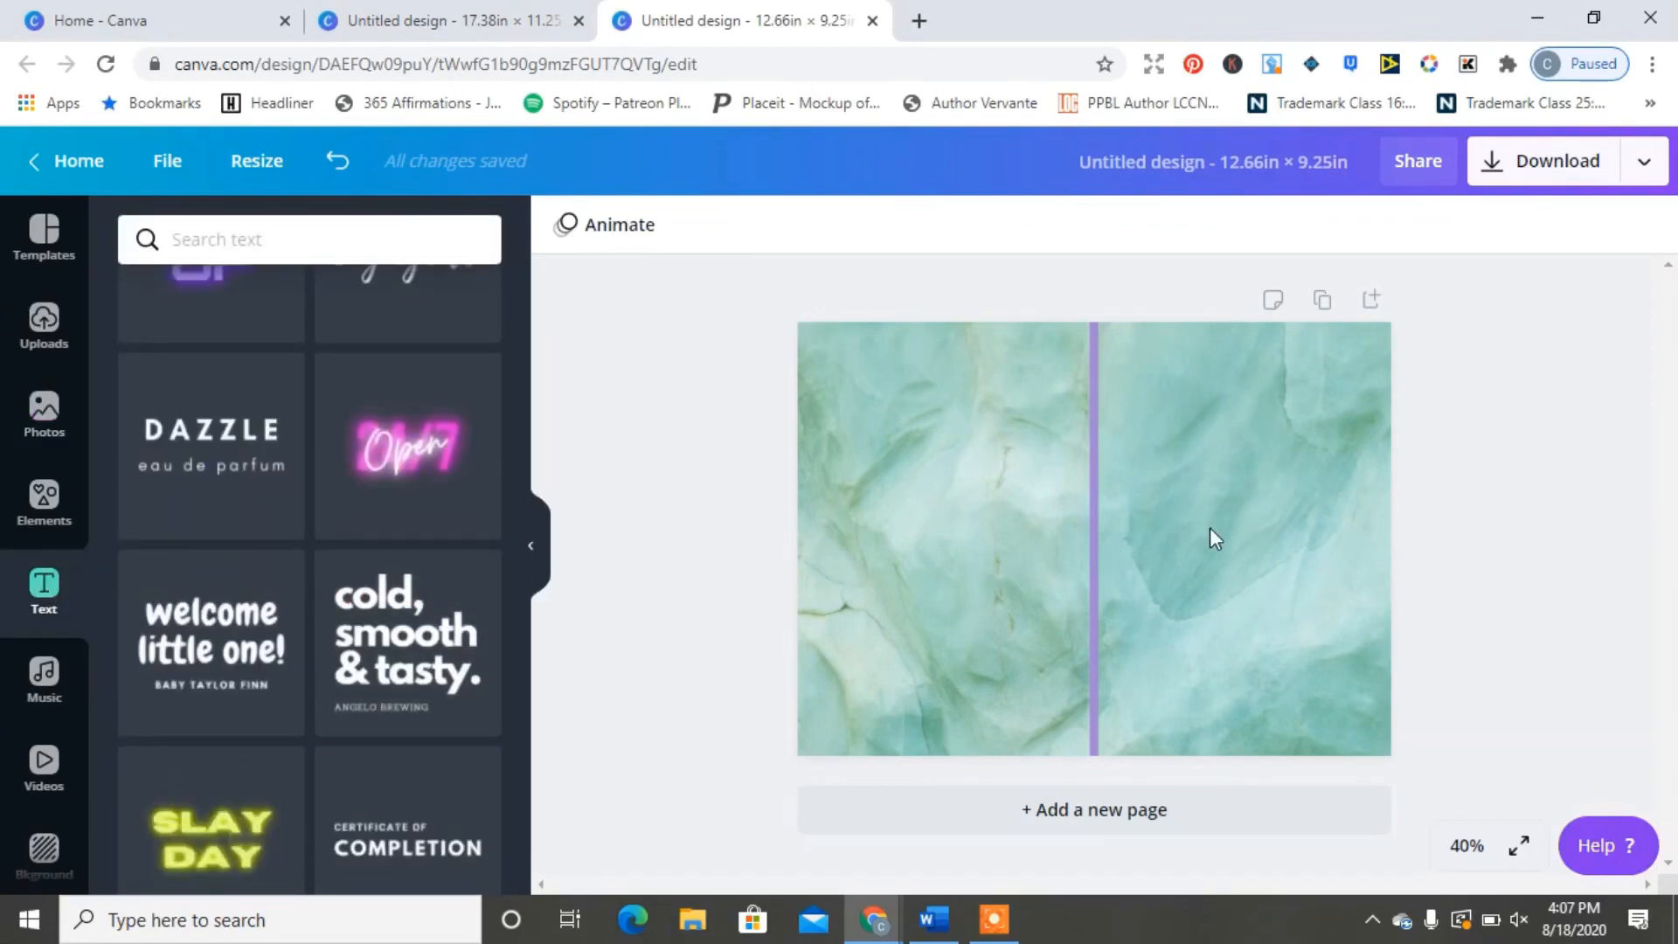
{"action": "left_click", "coordinate": [407, 638]}
{"action": "left_click", "coordinate": [1644, 225]}
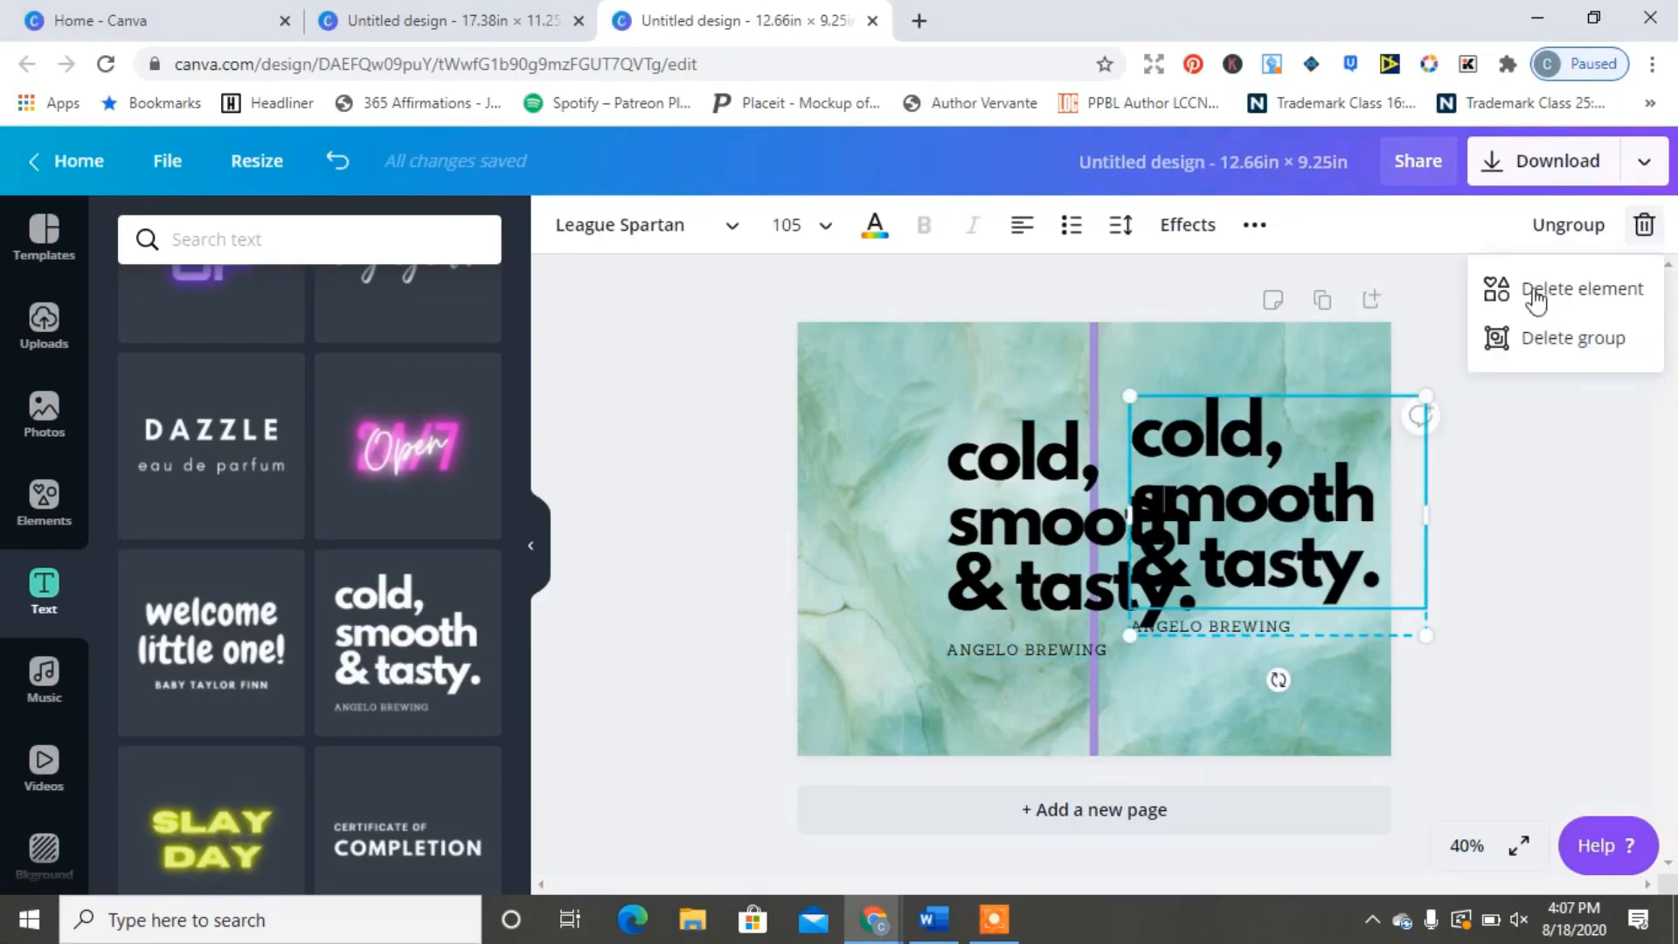
{"action": "left_click", "coordinate": [1535, 300]}
Move the remaining text combination onto the front cover and replace its headline with "stick to the plan.".
{"action": "left_click_drag", "start_coordinate": [1186, 595], "coordinate": [1158, 436]}
{"action": "key", "text": "BackSpace"}
{"action": "key", "text": "BackSpace"}
{"action": "type", "text": "stick"}
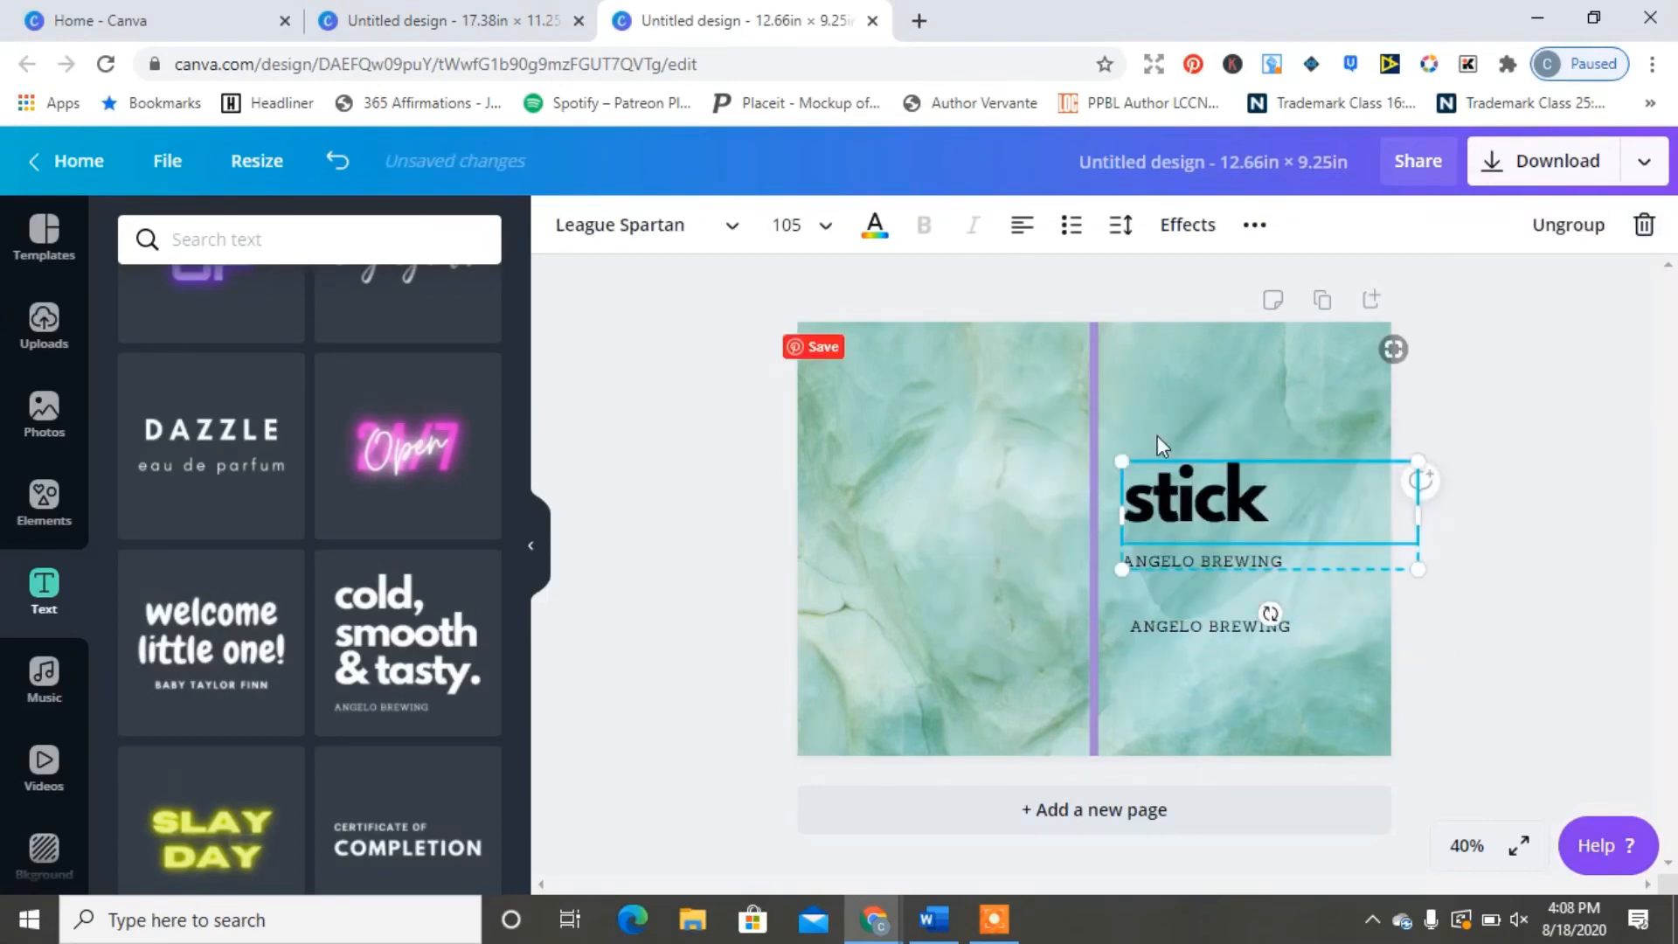
{"action": "type", "text": " to the plan."}
{"action": "key", "text": "Escape"}
Delete the leftover duplicate subtitle and change the subtitle under the headline to "DAILY JOURNAL".
{"action": "left_click", "coordinate": [1210, 626]}
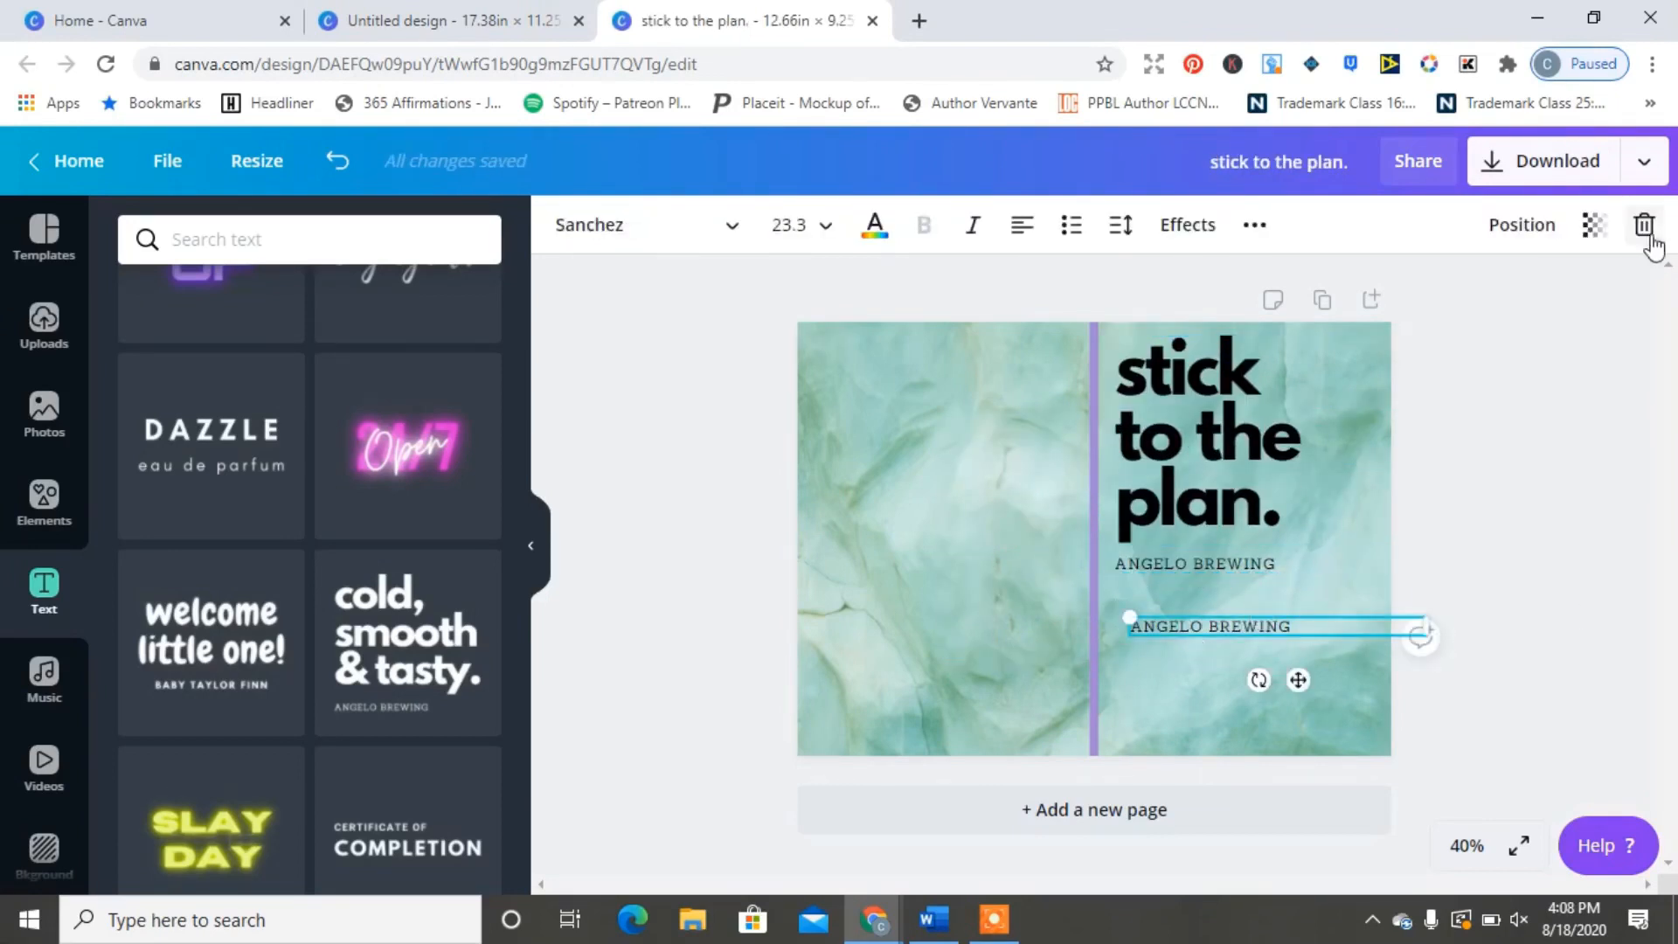
{"action": "left_click", "coordinate": [1644, 225]}
{"action": "left_click", "coordinate": [1315, 627]}
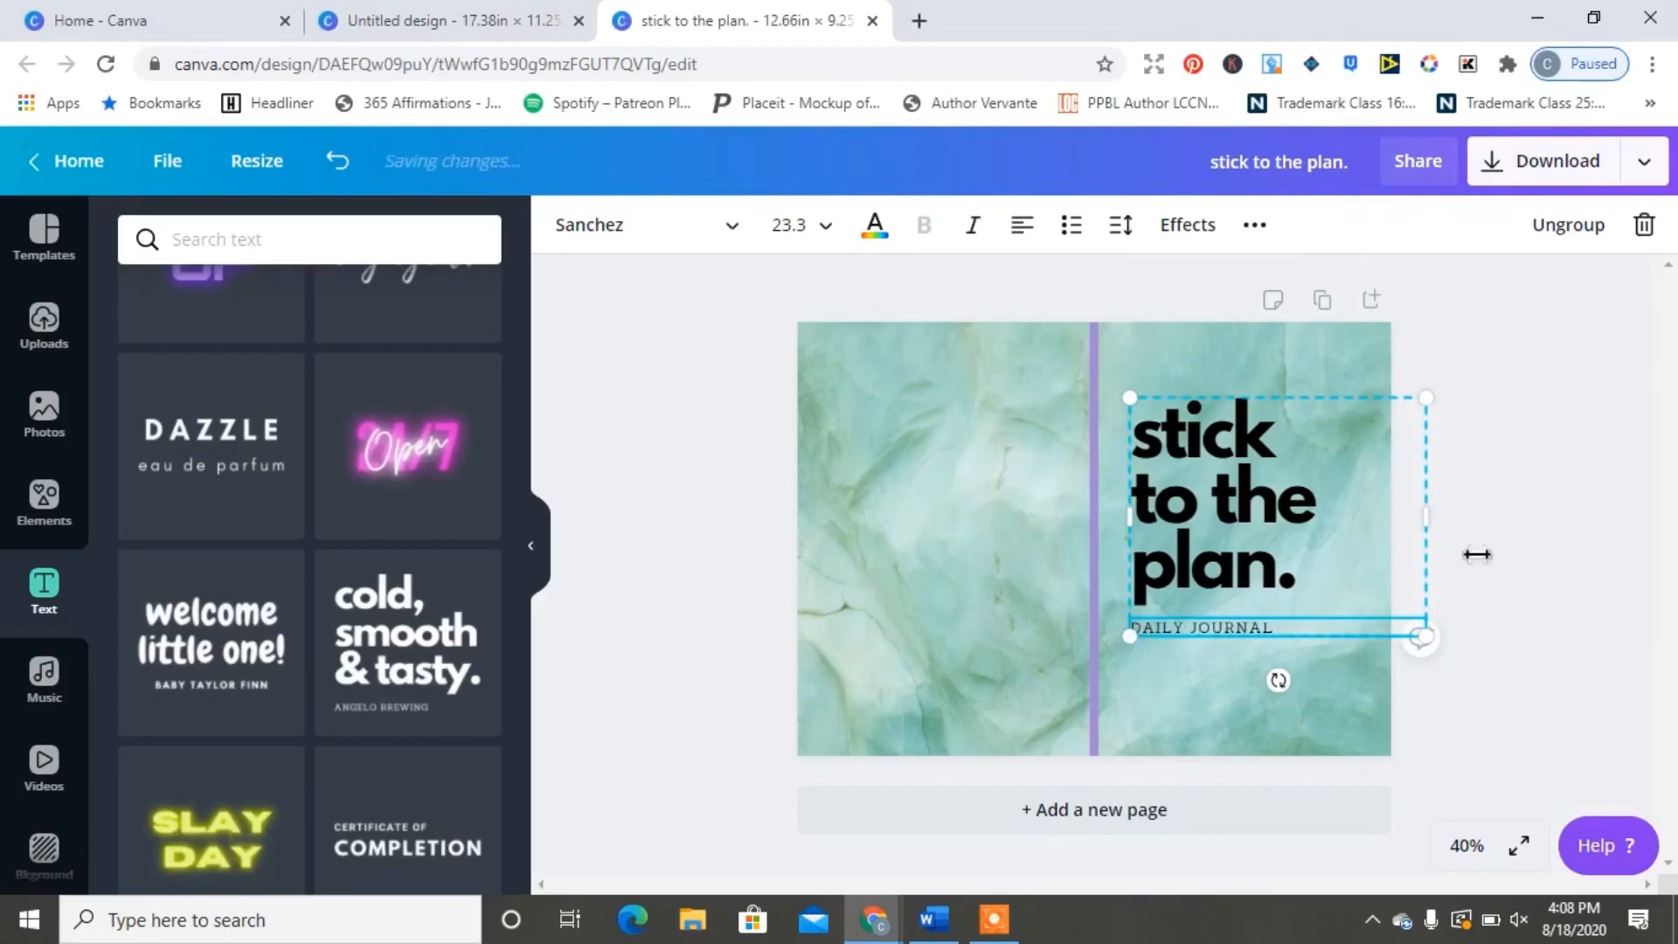
Delete the purple spine line from the "stick to the plan." cover.
{"action": "left_click", "coordinate": [1093, 554]}
{"action": "key", "text": "Delete"}
Search the elements library for "plan" and browse the graphics.
{"action": "left_click", "coordinate": [44, 498]}
{"action": "left_click", "coordinate": [270, 238]}
{"action": "key", "text": "BackSpace"}
{"action": "key", "text": "BackSpace"}
{"action": "key", "text": "BackSpace"}
{"action": "key", "text": "BackSpace"}
{"action": "key", "text": "BackSpace"}
{"action": "key", "text": "BackSpace"}
{"action": "type", "text": "pla"}
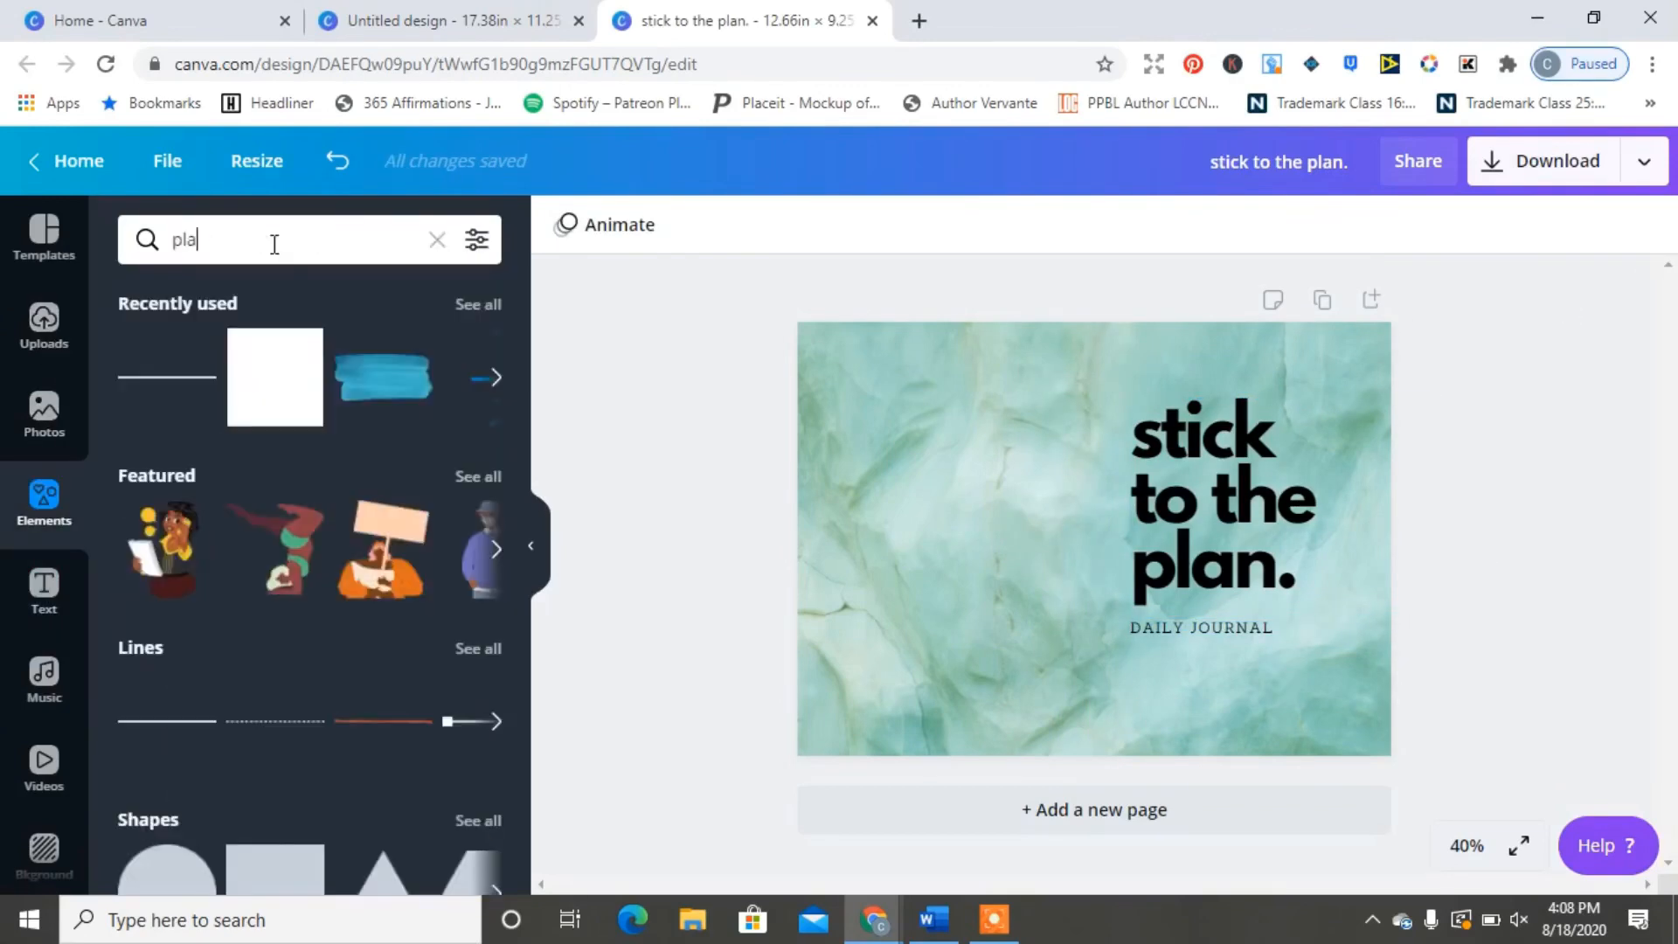
{"action": "type", "text": "n"}
{"action": "left_click_drag", "start_coordinate": [520, 308], "coordinate": [519, 799]}
Search the elements library for "arrows" and browse the graphics.
{"action": "left_click", "coordinate": [279, 240]}
{"action": "key", "text": "BackSpace"}
{"action": "key", "text": "BackSpace"}
{"action": "key", "text": "BackSpace"}
{"action": "key", "text": "BackSpace"}
{"action": "type", "text": "arrows"}
{"action": "key", "text": "Return"}
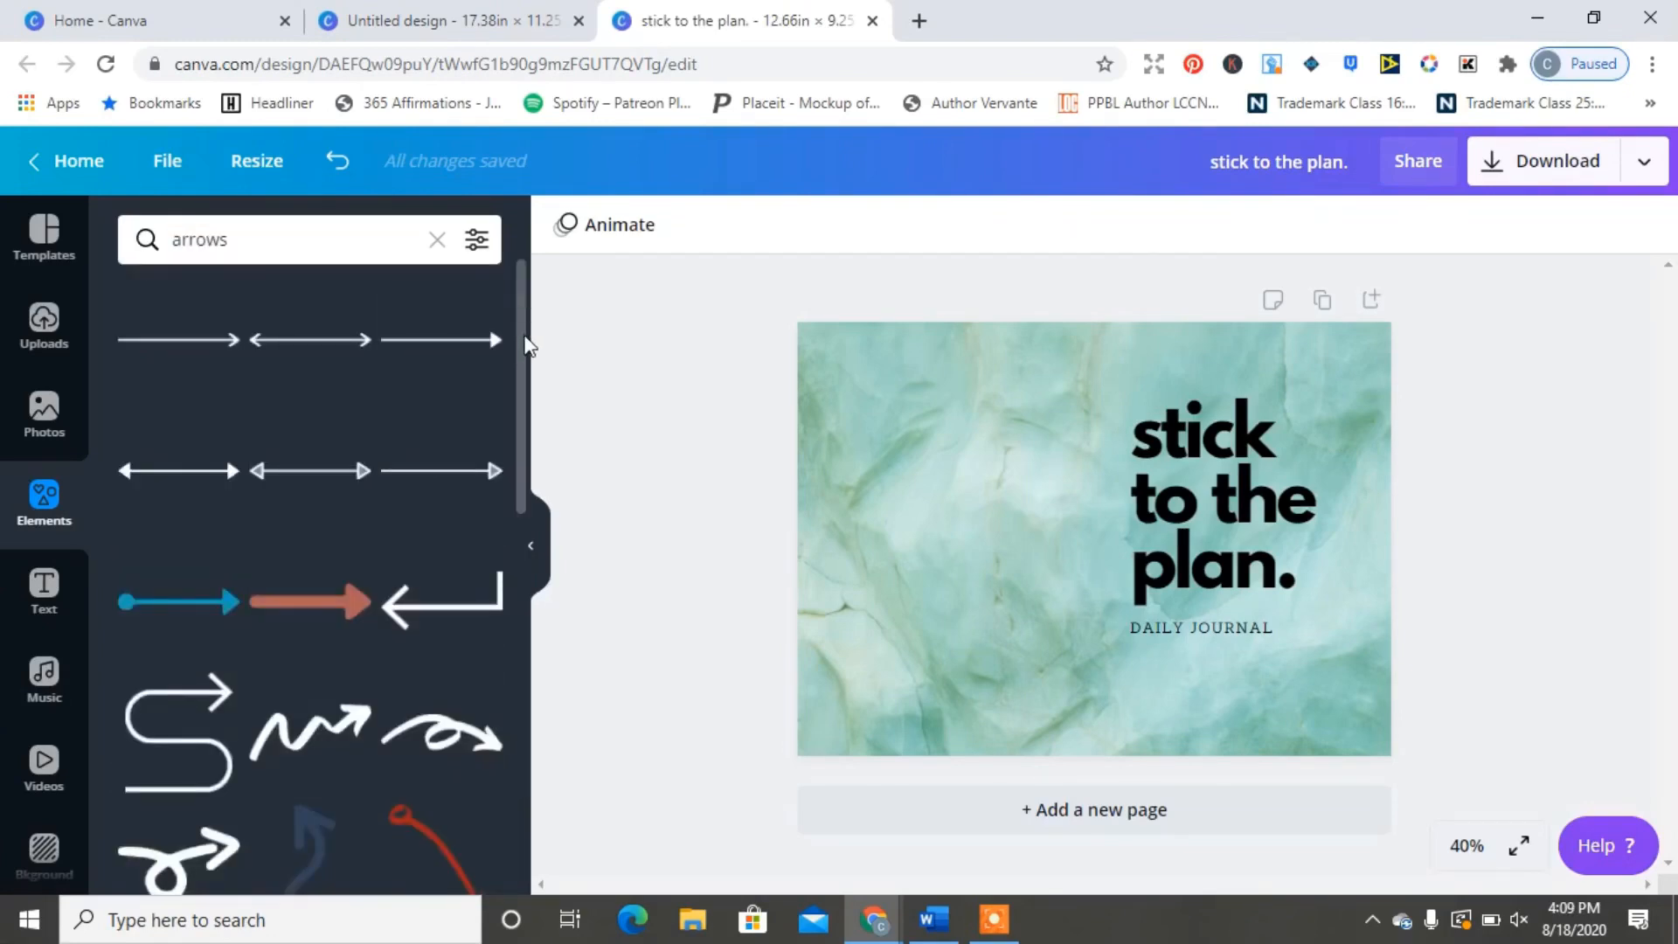
{"action": "left_click_drag", "start_coordinate": [522, 345], "coordinate": [521, 700]}
Search the elements library for "hearts" and add the scribbled pink heart to the cover.
{"action": "left_click", "coordinate": [270, 239]}
{"action": "key", "text": "BackSpace"}
{"action": "key", "text": "BackSpace"}
{"action": "key", "text": "BackSpace"}
{"action": "key", "text": "BackSpace"}
{"action": "key", "text": "BackSpace"}
{"action": "key", "text": "BackSpace"}
{"action": "type", "text": "hearts"}
{"action": "key", "text": "Return"}
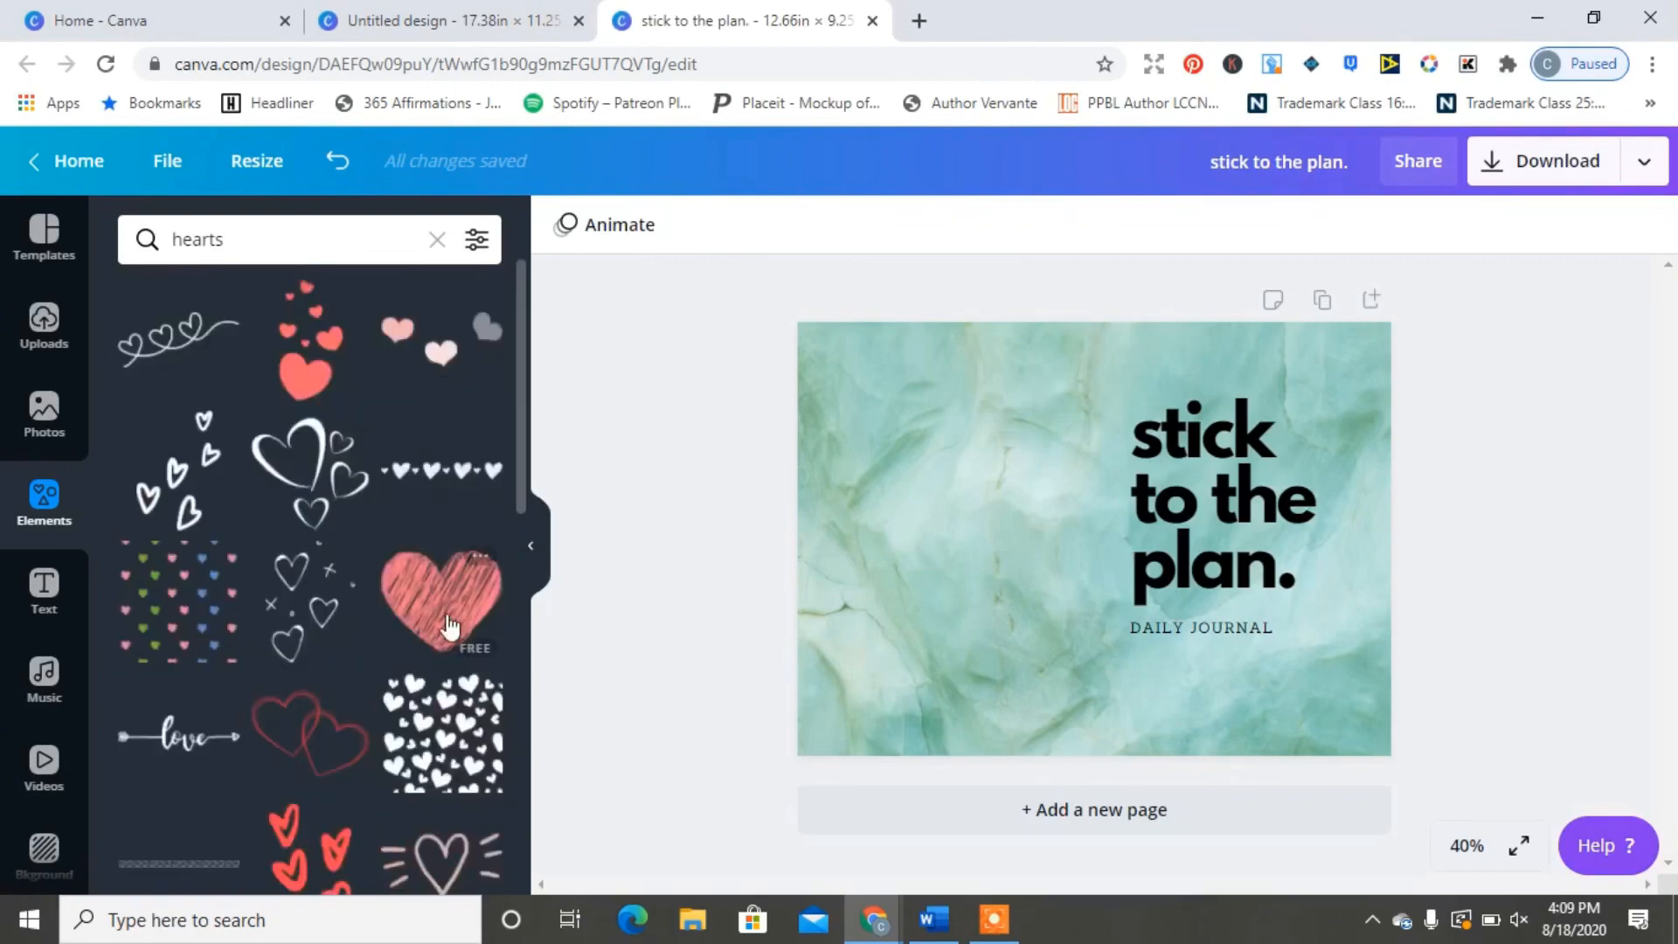
{"action": "left_click", "coordinate": [448, 625]}
Recolor the heart black and place it, reduced in size, in the lower outer corner of the back cover.
{"action": "left_click", "coordinate": [566, 225]}
{"action": "left_click", "coordinate": [407, 598]}
{"action": "left_click_drag", "start_coordinate": [1198, 449], "coordinate": [1049, 579]}
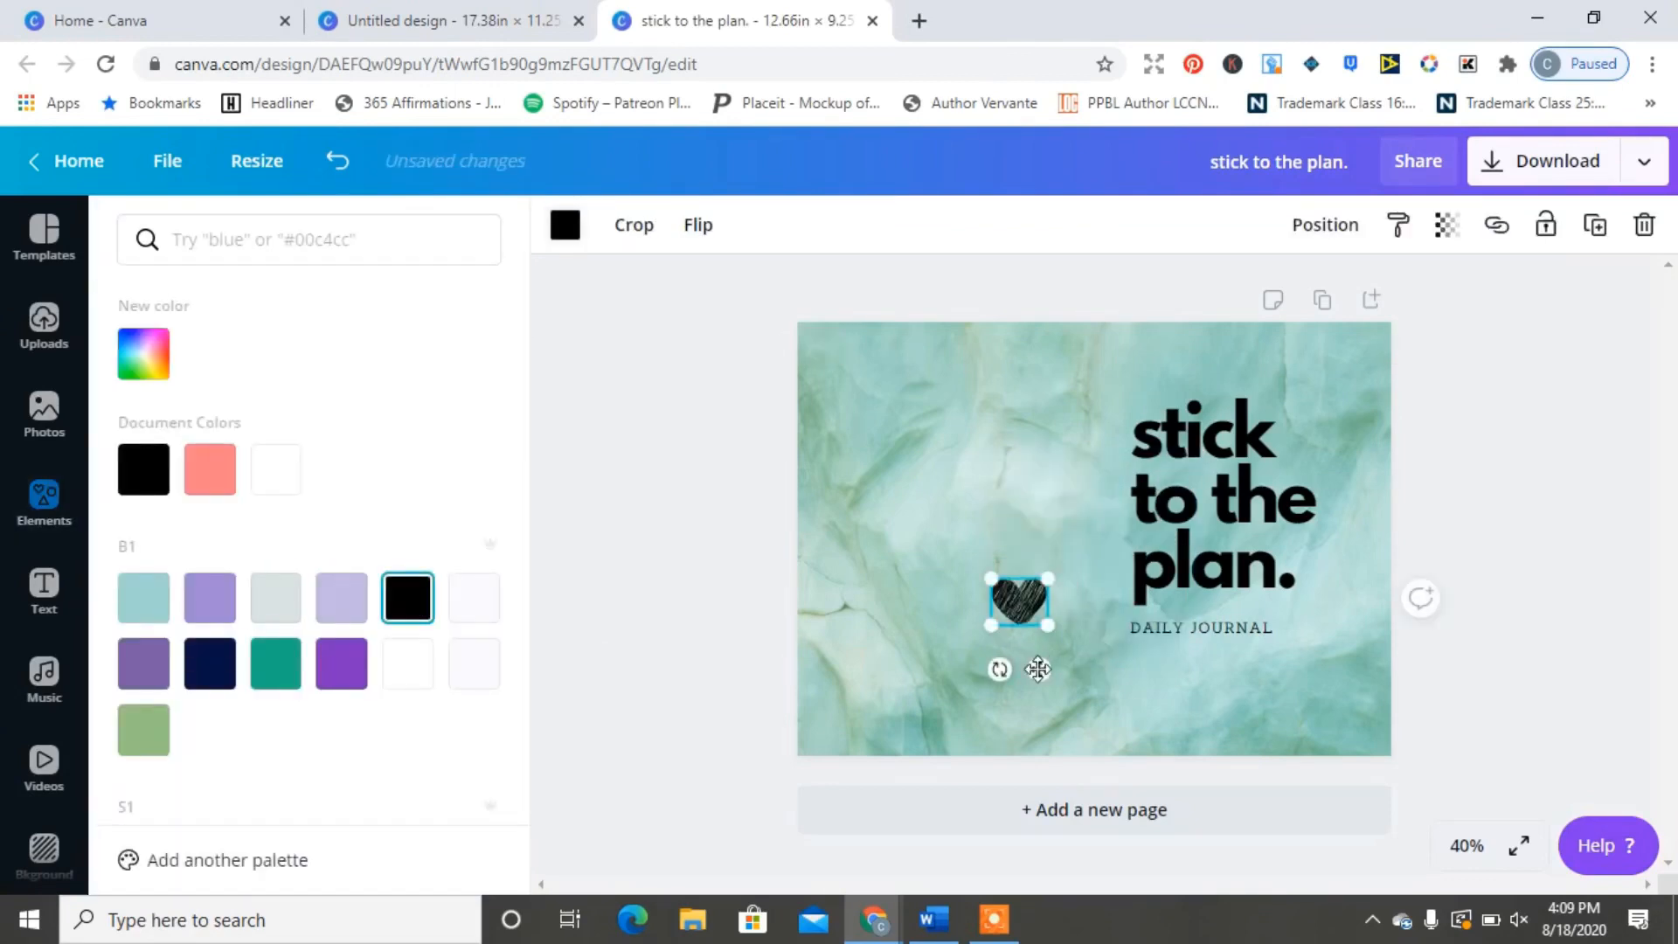
{"action": "left_click_drag", "start_coordinate": [1039, 670], "coordinate": [858, 775]}
{"action": "left_click", "coordinate": [1618, 475]}
Copy the title text group and add a full-height vertical spine line at the center of the blank 17.38in × 11.25in design.
{"action": "left_click", "coordinate": [1215, 499]}
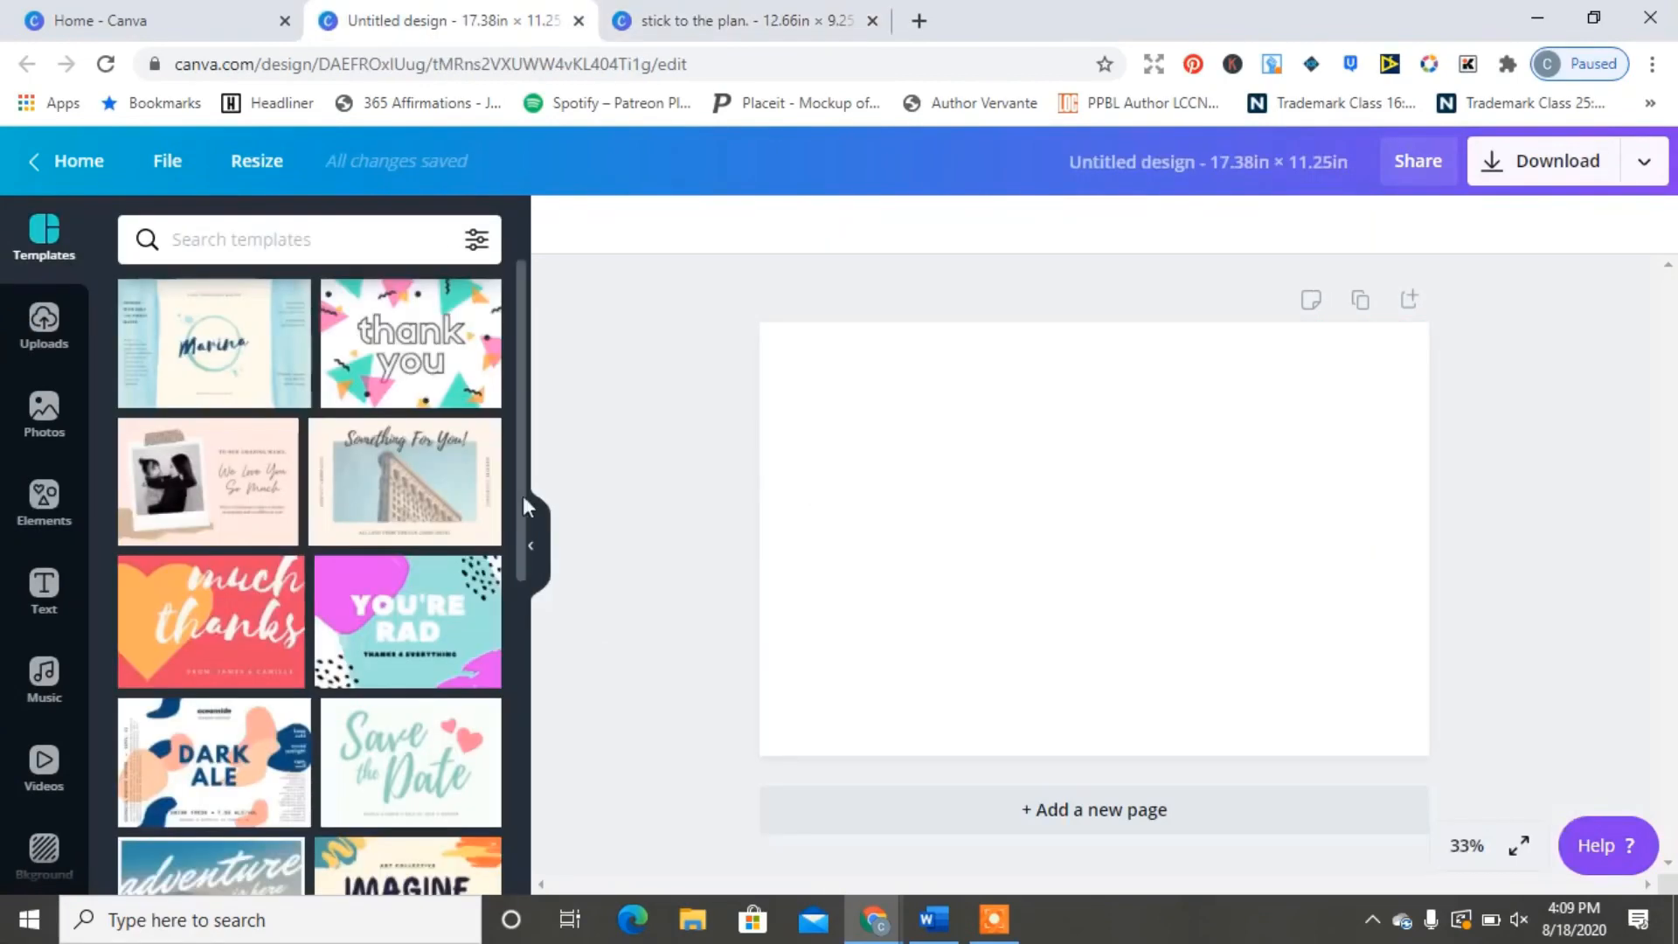
{"action": "left_click", "coordinate": [44, 502]}
{"action": "left_click", "coordinate": [275, 378]}
{"action": "left_click_drag", "start_coordinate": [1094, 598], "coordinate": [1056, 542]}
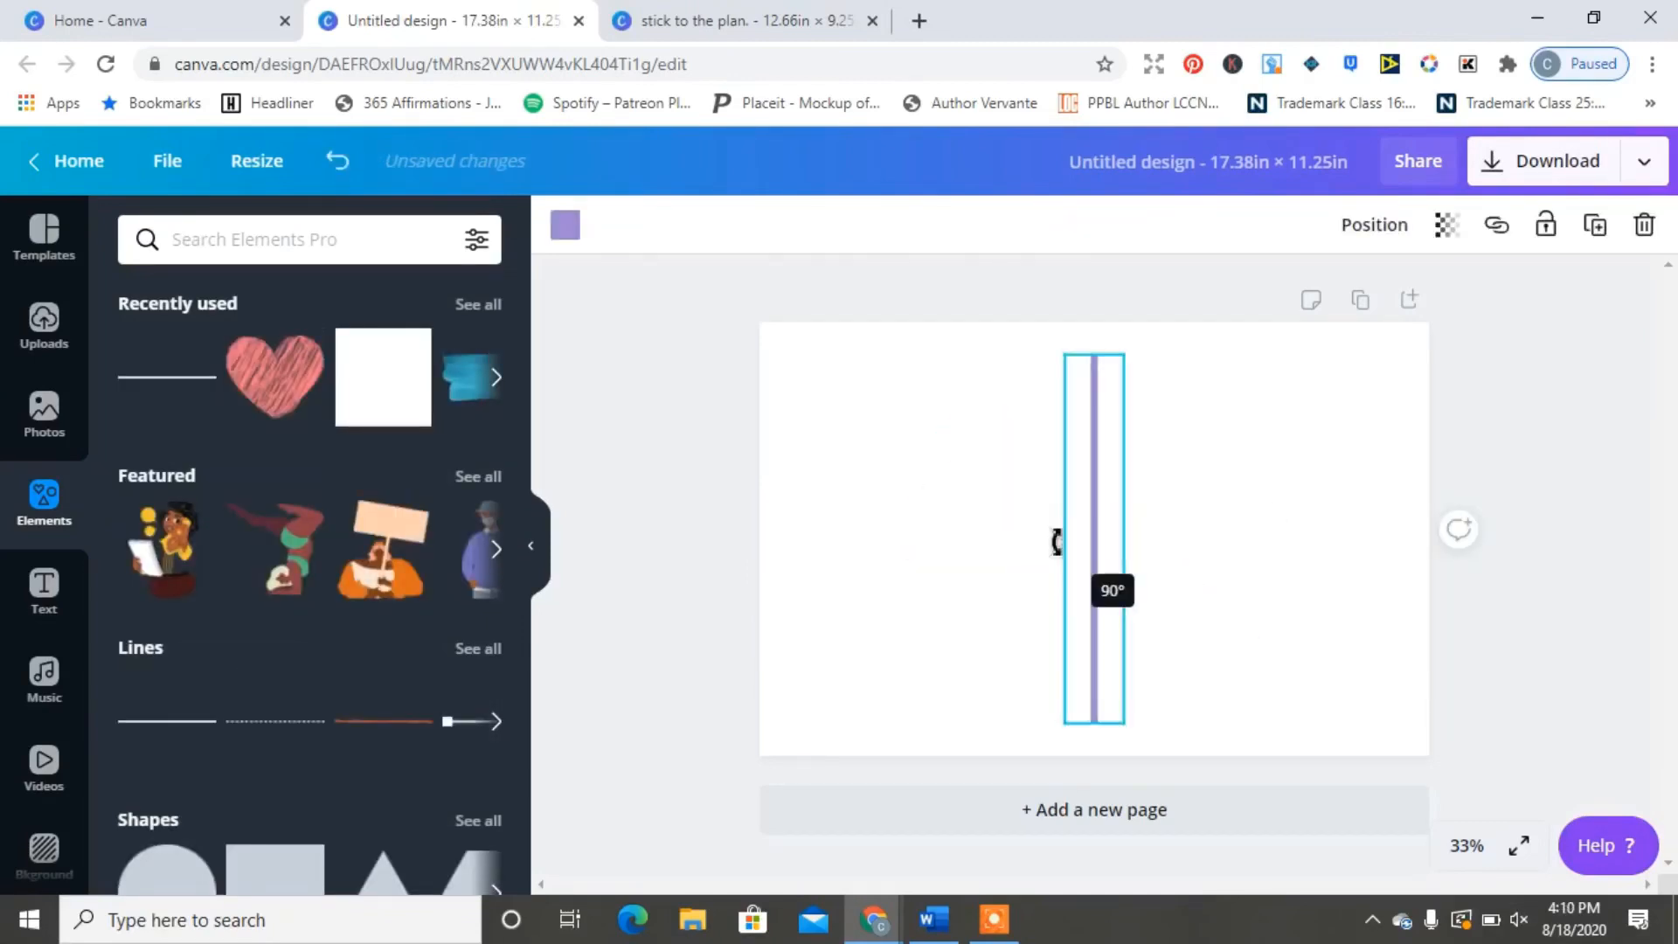
{"action": "left_click_drag", "start_coordinate": [1094, 354], "coordinate": [1095, 289]}
{"action": "left_click_drag", "start_coordinate": [1094, 723], "coordinate": [1094, 794]}
Add the green marble photo enlarged to cover the whole canvas and place it behind the spine line.
{"action": "left_click", "coordinate": [44, 410]}
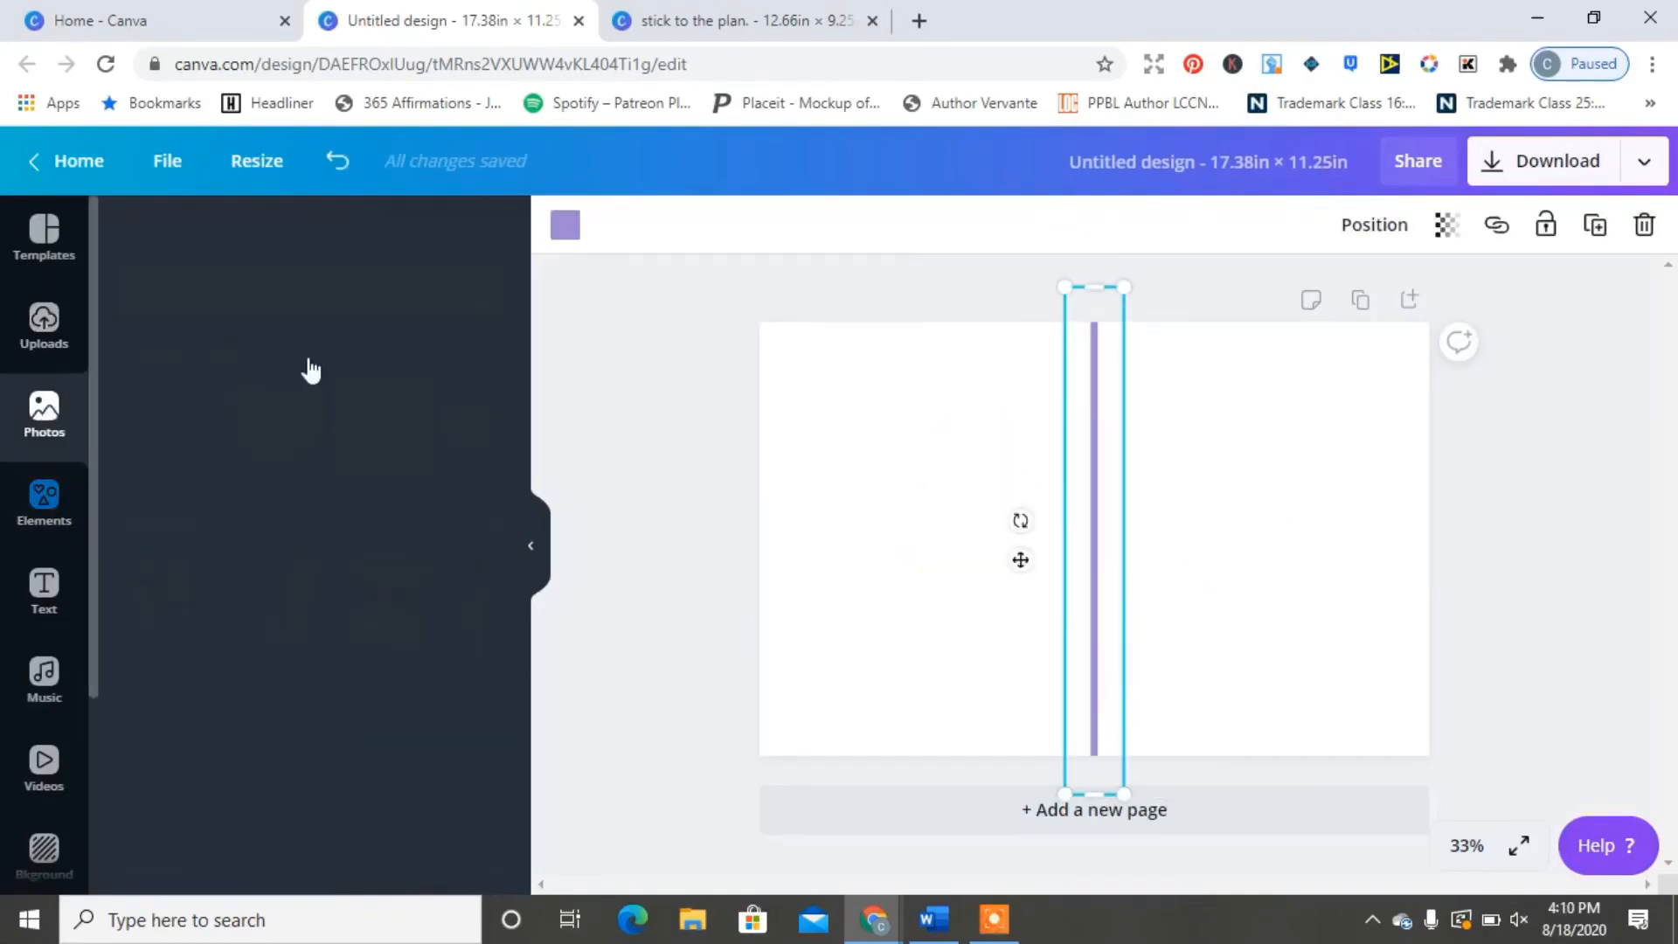
{"action": "left_click", "coordinate": [206, 461]}
{"action": "left_click_drag", "start_coordinate": [836, 364], "coordinate": [745, 306]}
{"action": "left_click_drag", "start_coordinate": [1360, 716], "coordinate": [1457, 782]}
{"action": "left_click", "coordinate": [1325, 225]}
{"action": "left_click", "coordinate": [1231, 299]}
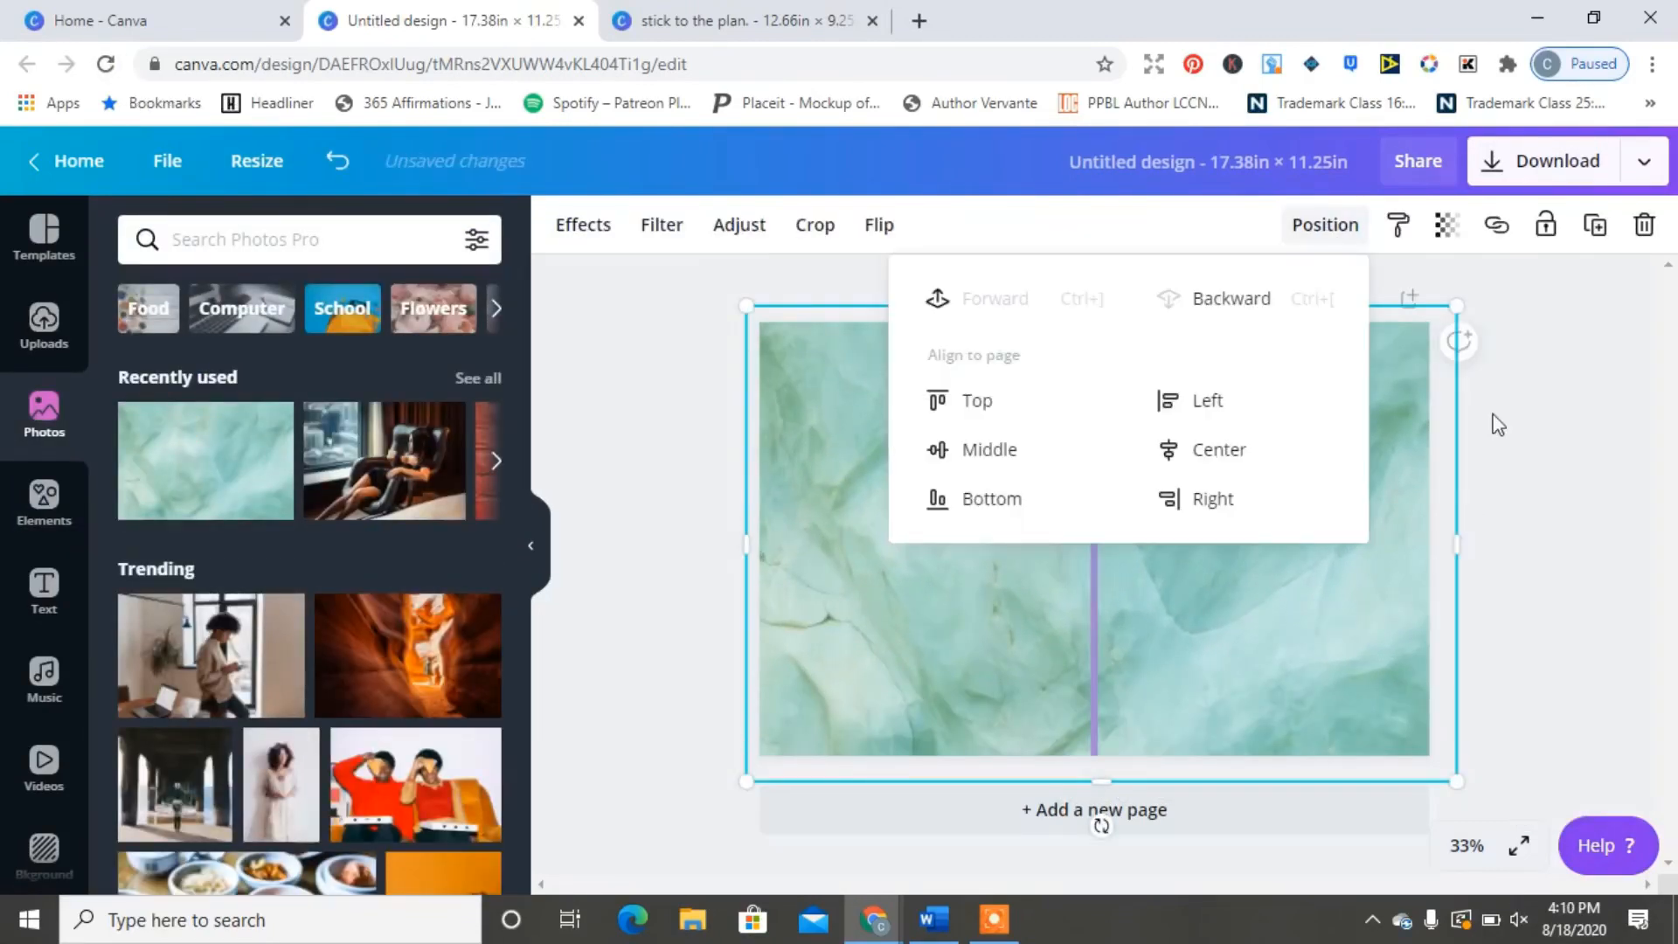
{"action": "left_click", "coordinate": [1498, 425]}
Paste the copied "stick to the plan." text group and move it onto the front cover.
{"action": "left_click", "coordinate": [1311, 562]}
{"action": "key", "text": "ctrl+v"}
{"action": "left_click_drag", "start_coordinate": [1251, 554], "coordinate": [1412, 581]}
{"action": "mouse_move", "coordinate": [1096, 532]}
{"action": "left_mouse_down"}
{"action": "mouse_move", "coordinate": [1082, 533]}
{"action": "mouse_move", "coordinate": [1096, 533]}
{"action": "left_mouse_up"}
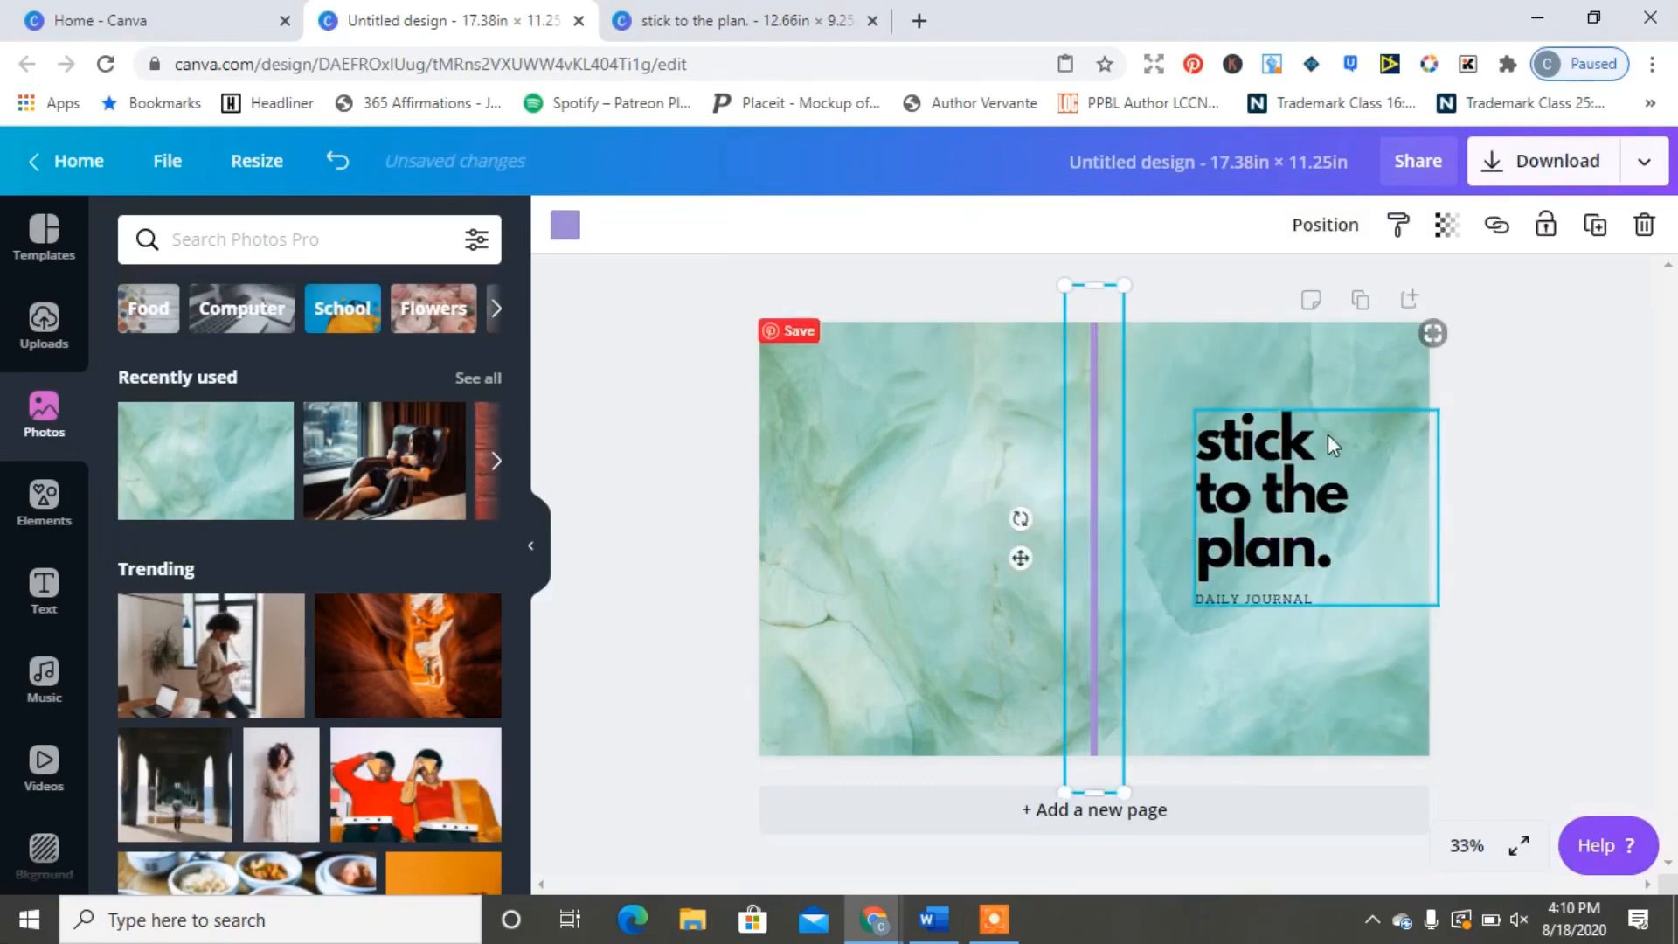
Change the headline to "sticking to the plan." and the subtitle to "MONTHLY JOURNAL".
{"action": "left_click", "coordinate": [1329, 444]}
{"action": "type", "text": "ing"}
{"action": "left_click", "coordinate": [1233, 603]}
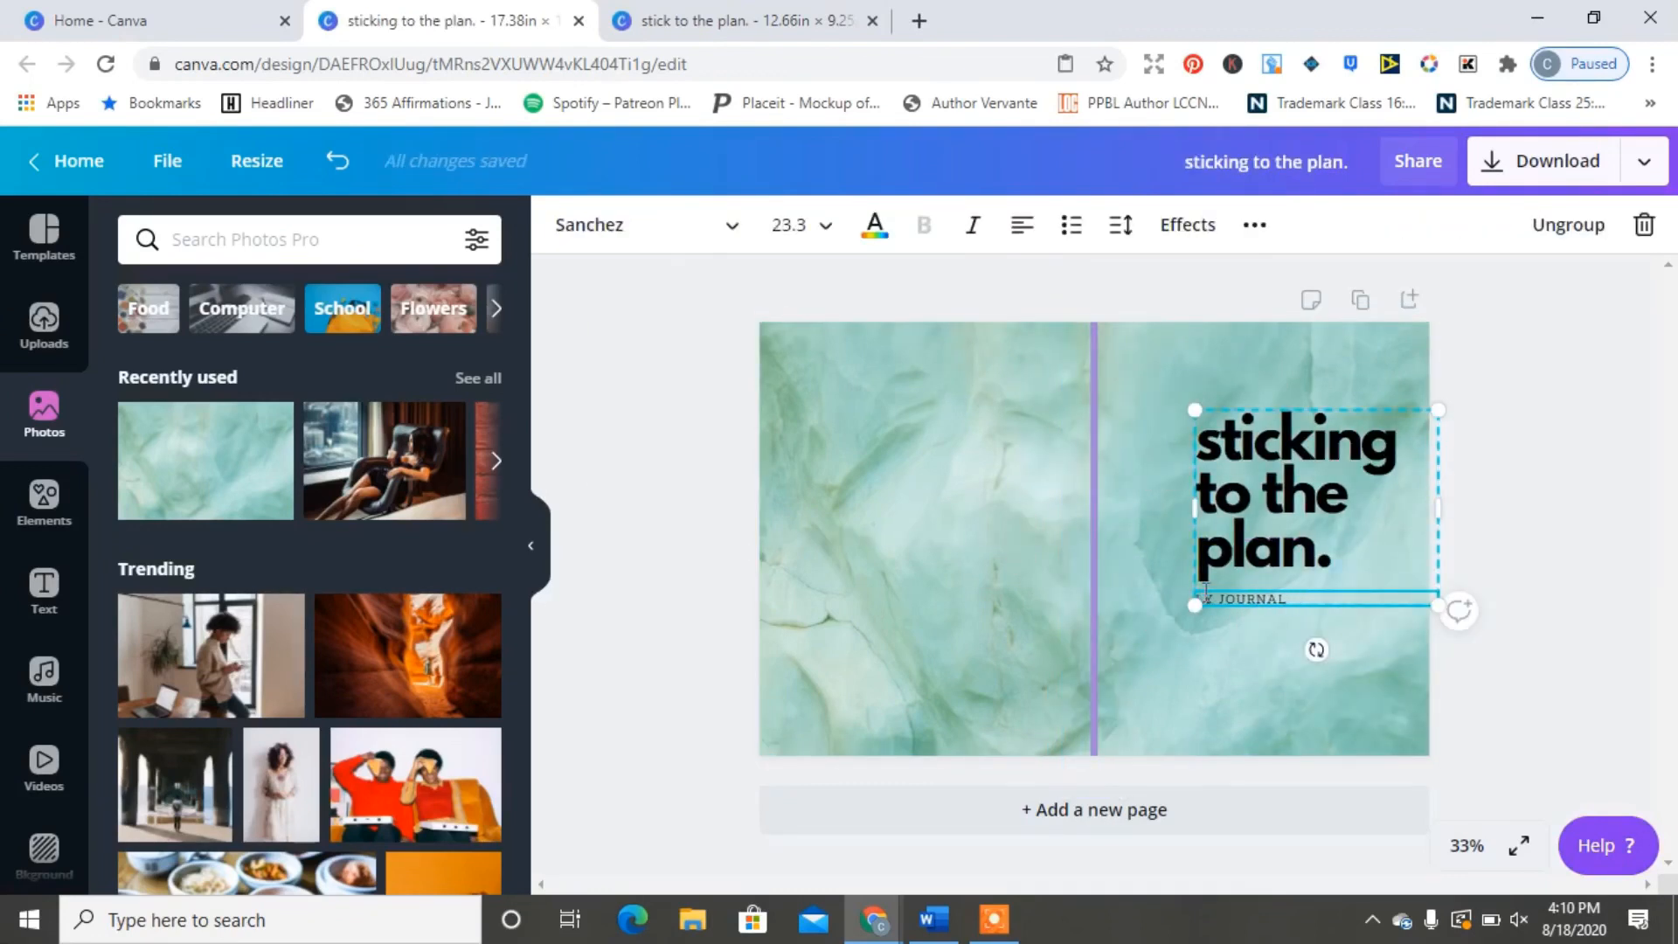
Enlarge the title text group and position it on the front cover between the spine line and the outer edge.
{"action": "left_click_drag", "start_coordinate": [1205, 614], "coordinate": [1164, 647]}
{"action": "left_click_drag", "start_coordinate": [1328, 518], "coordinate": [1299, 524]}
{"action": "left_click", "coordinate": [1521, 490]}
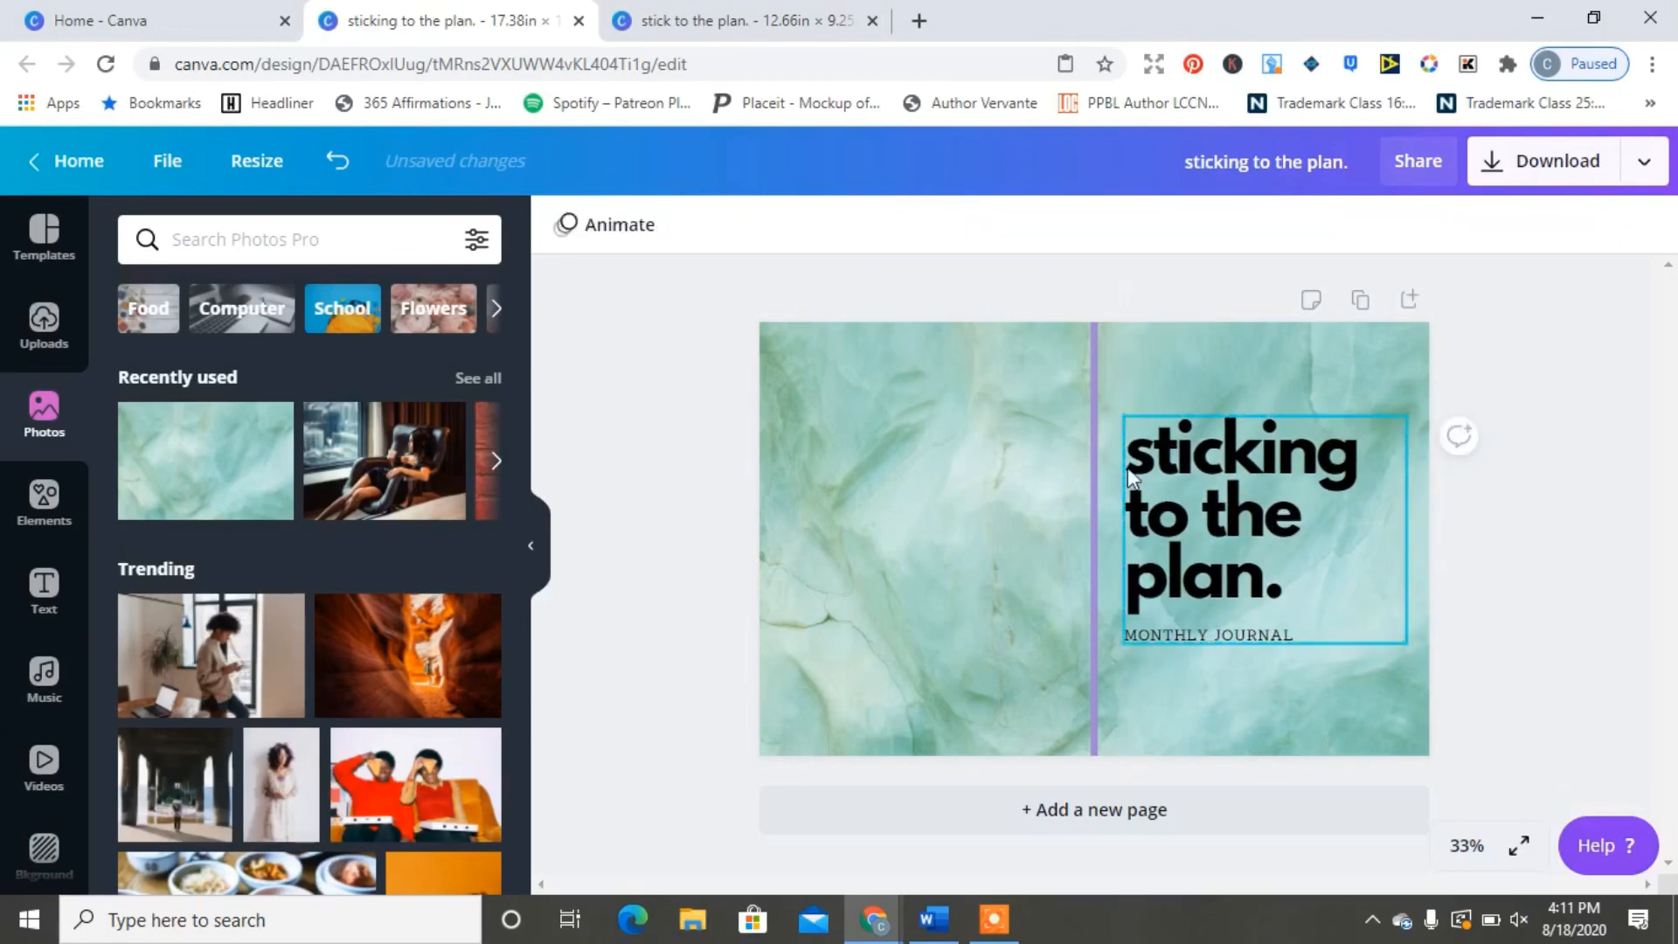
Copy the black heart from the "stick to the plan." design into the lower outer corner of the "sticking to the plan." back cover.
{"action": "left_click", "coordinate": [743, 21]}
{"action": "left_click", "coordinate": [839, 712]}
{"action": "right_click", "coordinate": [840, 712]}
{"action": "left_click", "coordinate": [905, 479]}
{"action": "left_click", "coordinate": [446, 21]}
{"action": "right_click", "coordinate": [797, 673]}
{"action": "left_click", "coordinate": [852, 671]}
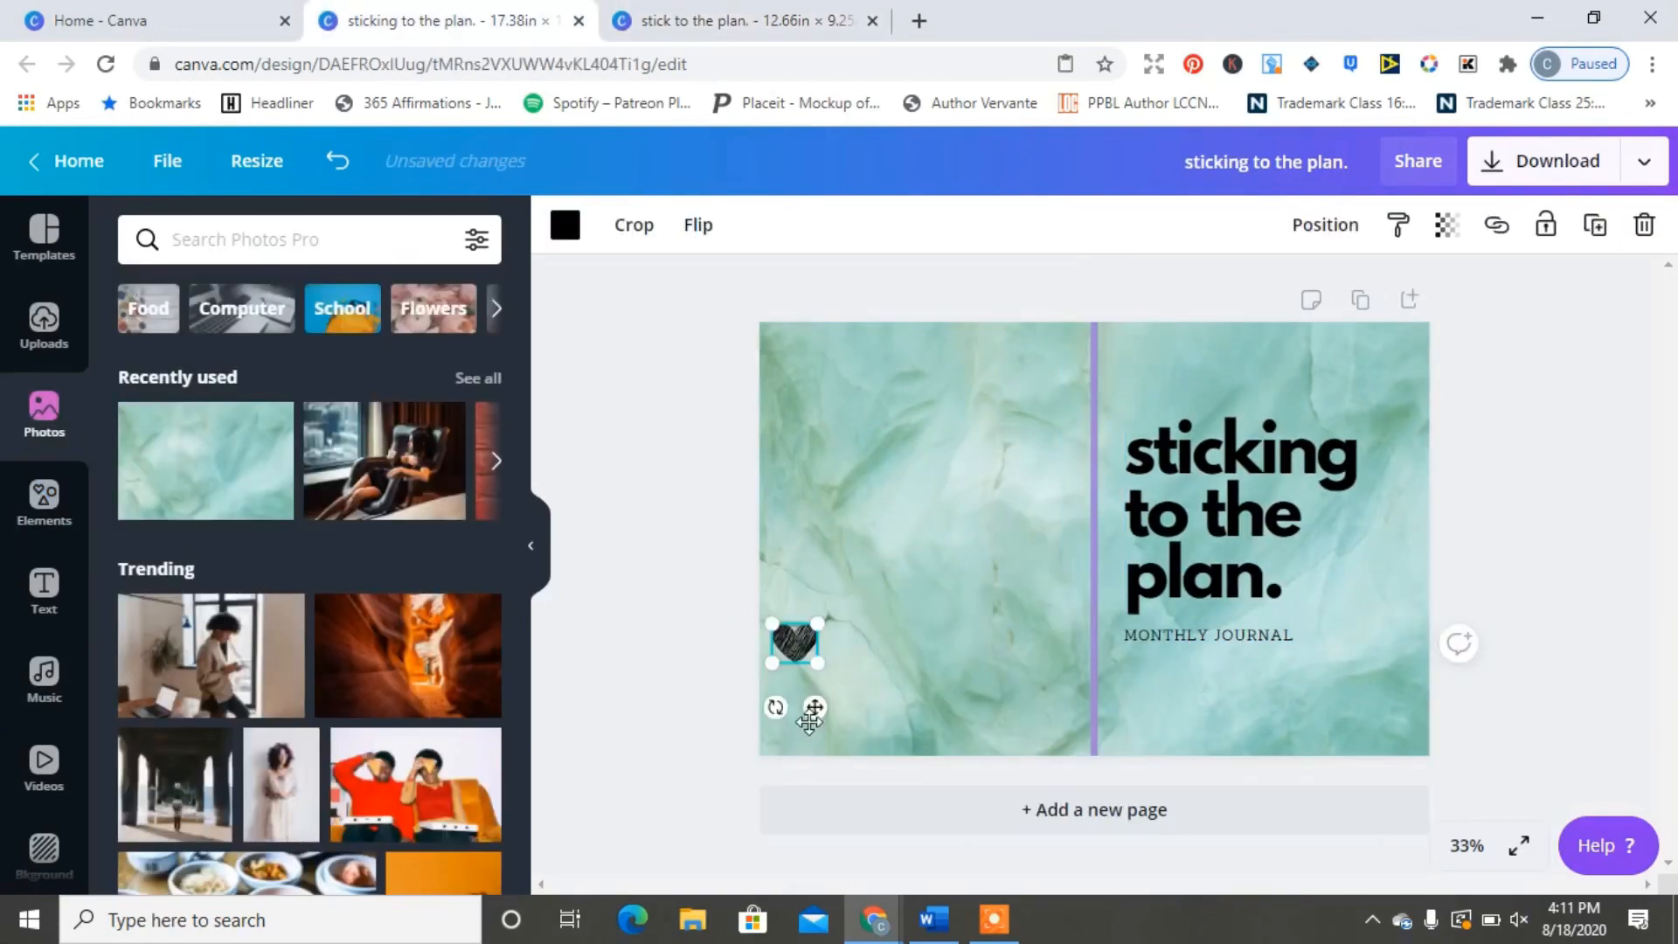
{"action": "left_click_drag", "start_coordinate": [812, 711], "coordinate": [819, 779]}
{"action": "left_click", "coordinate": [691, 559]}
Switch to the "stick to the plan." design and open an item from a File Explorer folder.
{"action": "left_click", "coordinate": [692, 12]}
{"action": "left_click", "coordinate": [1616, 569]}
{"action": "left_click", "coordinate": [688, 921]}
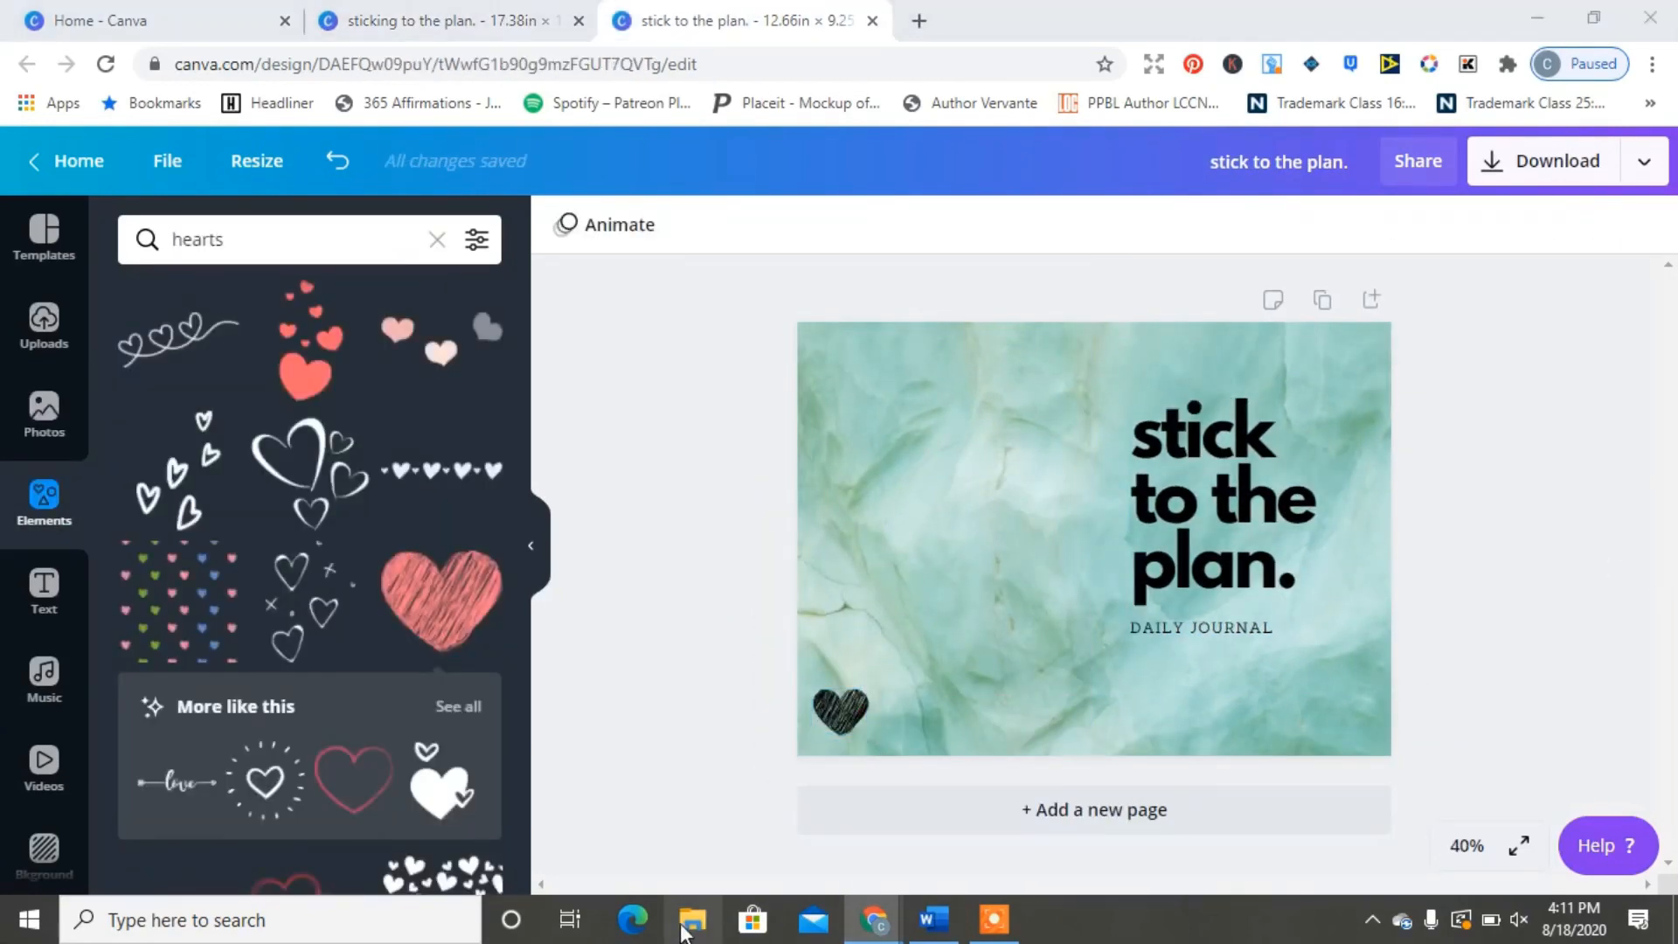
{"action": "left_click", "coordinate": [102, 348]}
{"action": "double_click", "coordinate": [331, 311]}
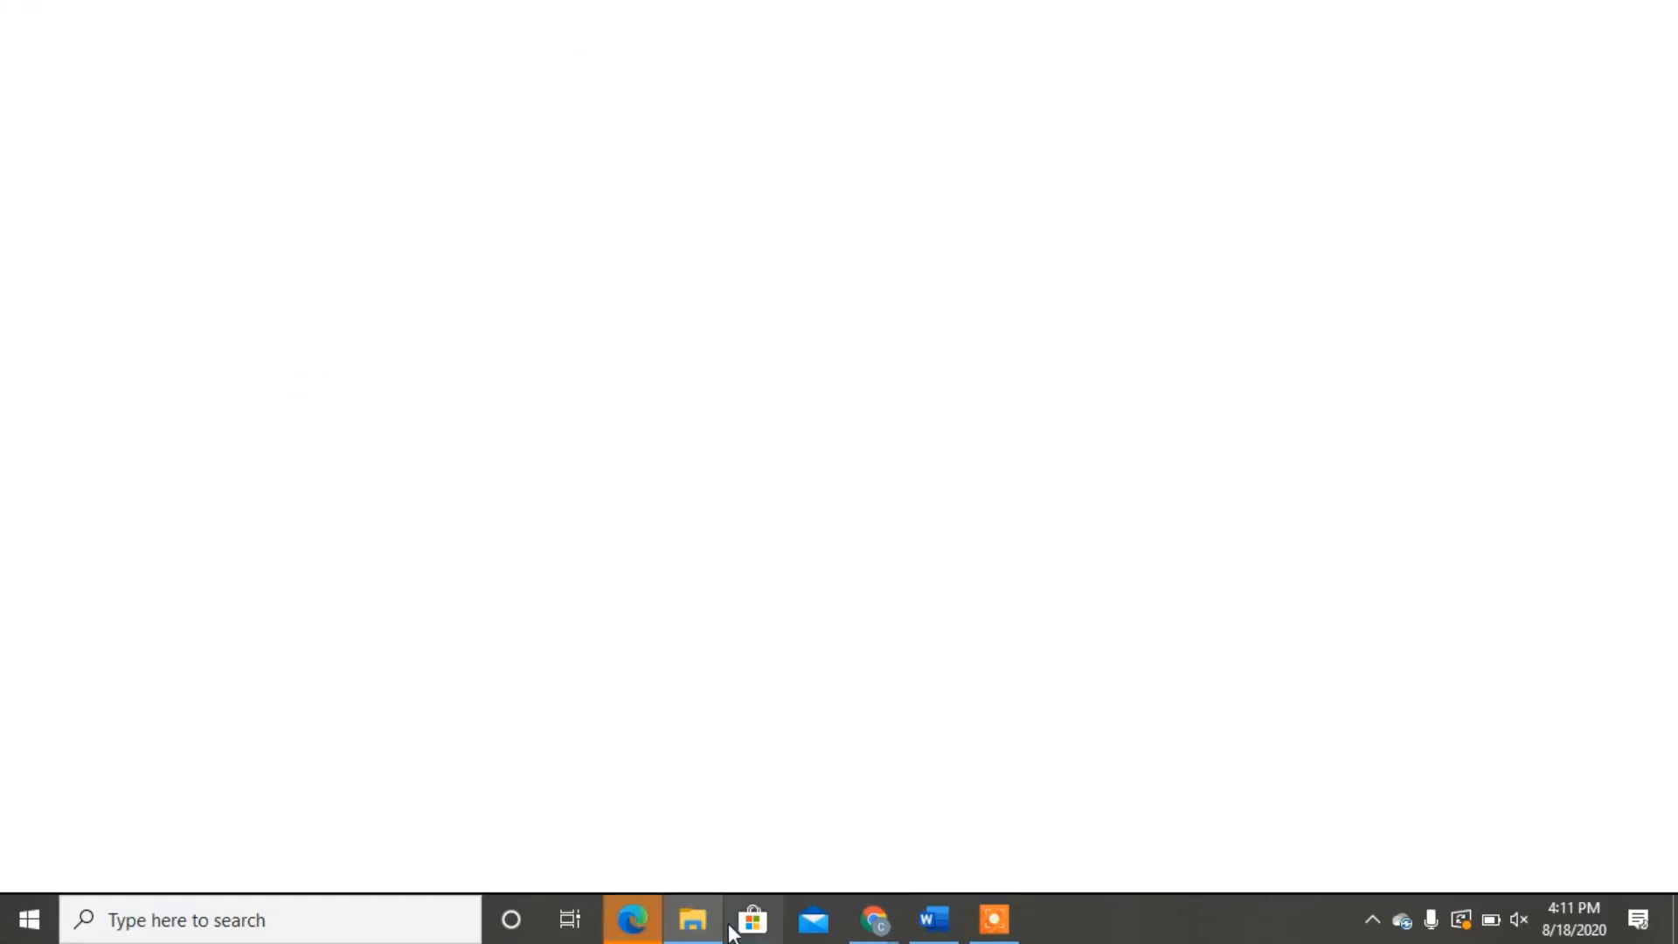
Return to Chrome and preview the daily journal cover in full screen.
{"action": "left_click", "coordinate": [875, 920]}
{"action": "left_click", "coordinate": [1519, 845]}
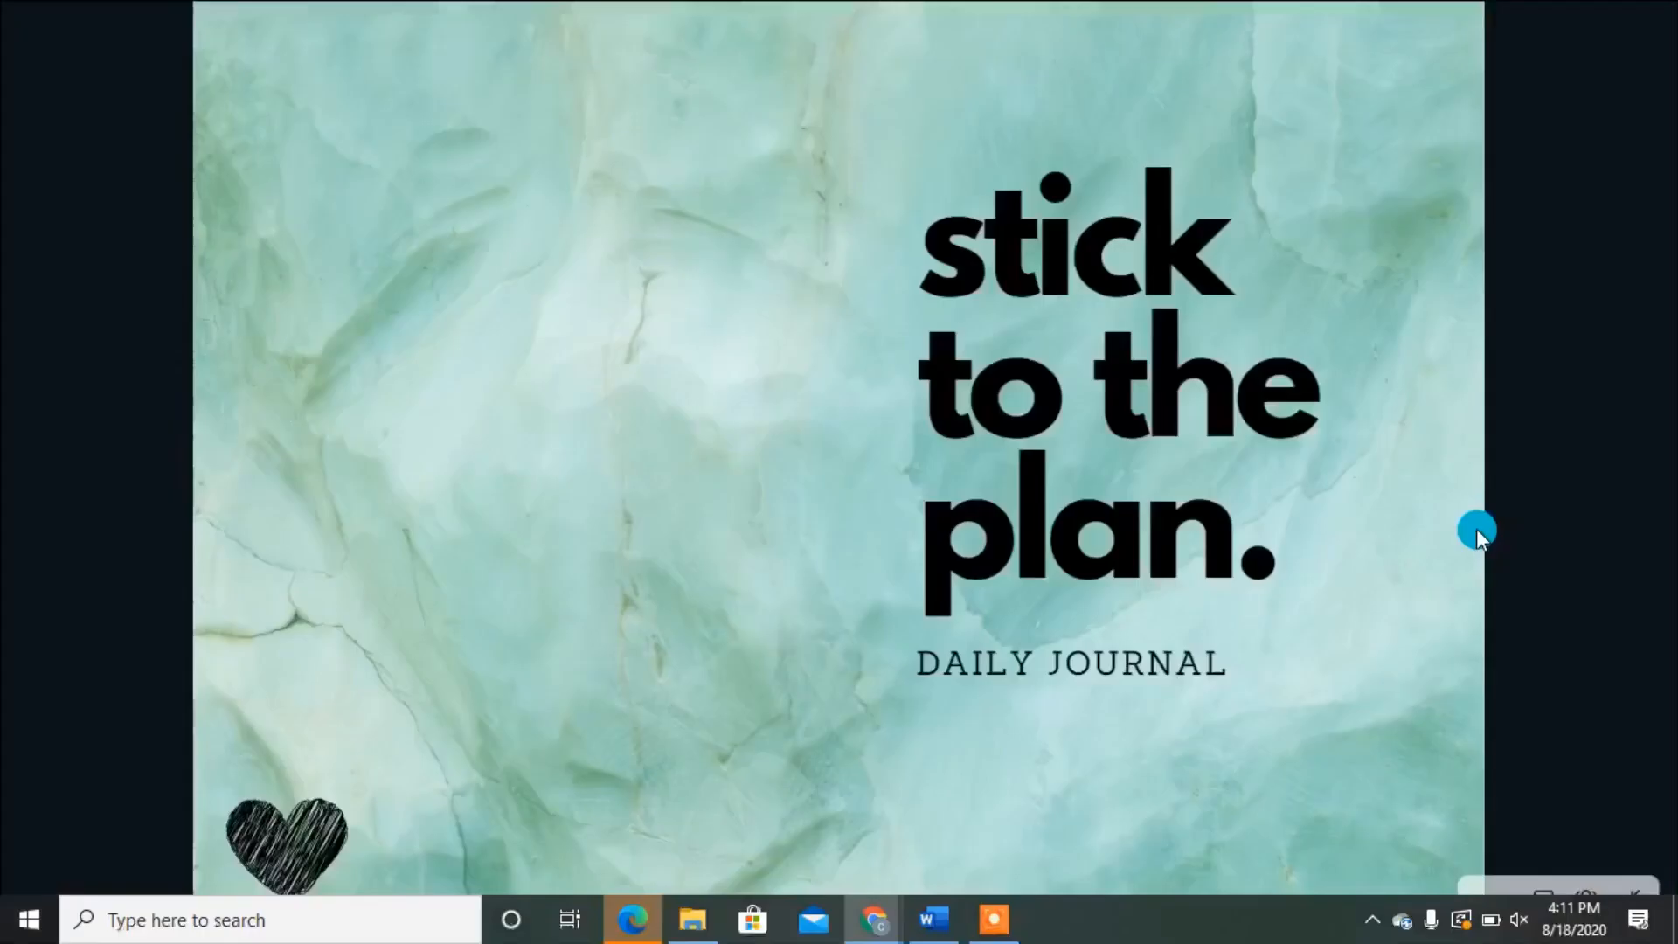
{"action": "key", "text": "Escape"}
Select the purple spine line on the "sticking to the plan." cover.
{"action": "left_click", "coordinate": [446, 21]}
{"action": "left_click", "coordinate": [1098, 515]}
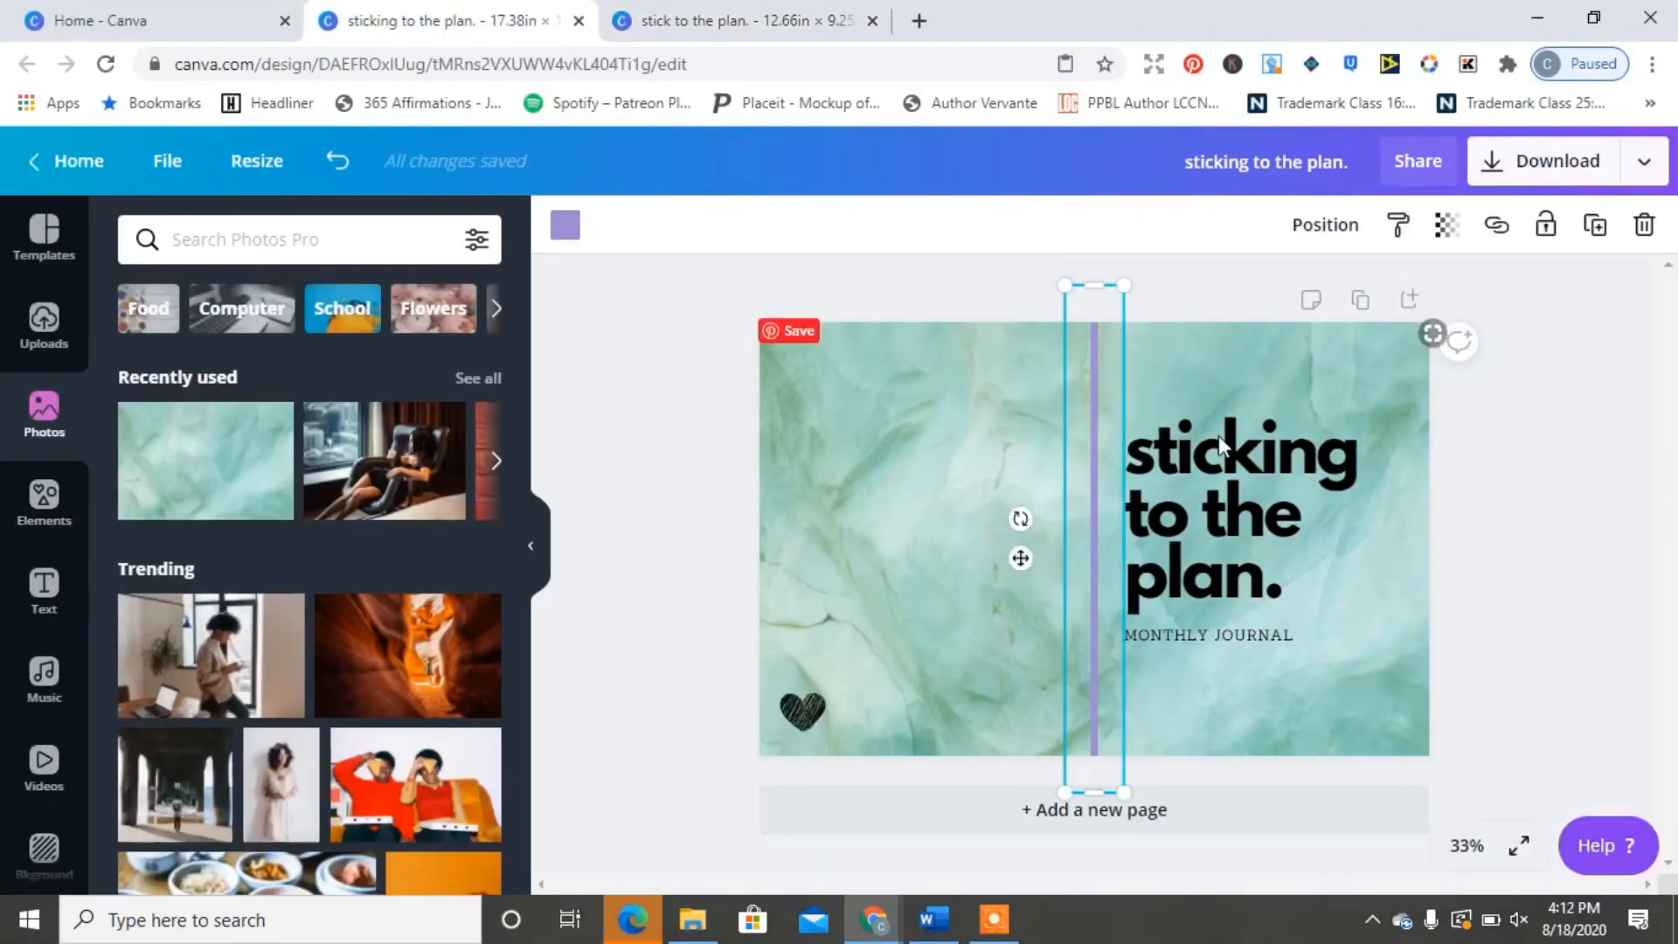